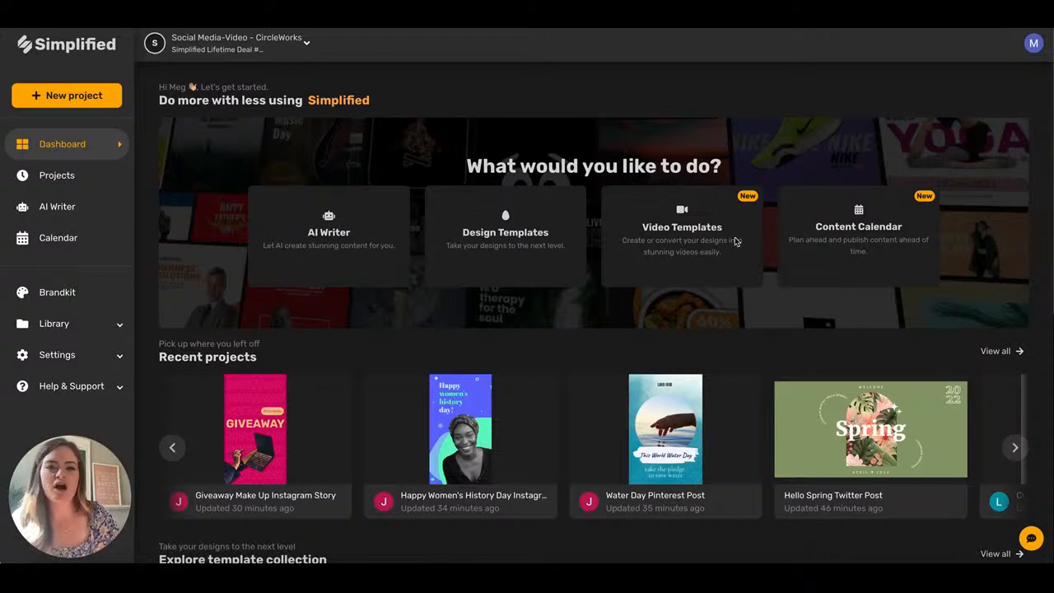
# Collapse and re-expand the sidebar, then launch a new long-form document from the AI Writer.
pyautogui.click(25, 46)
pyautogui.click(25, 46)
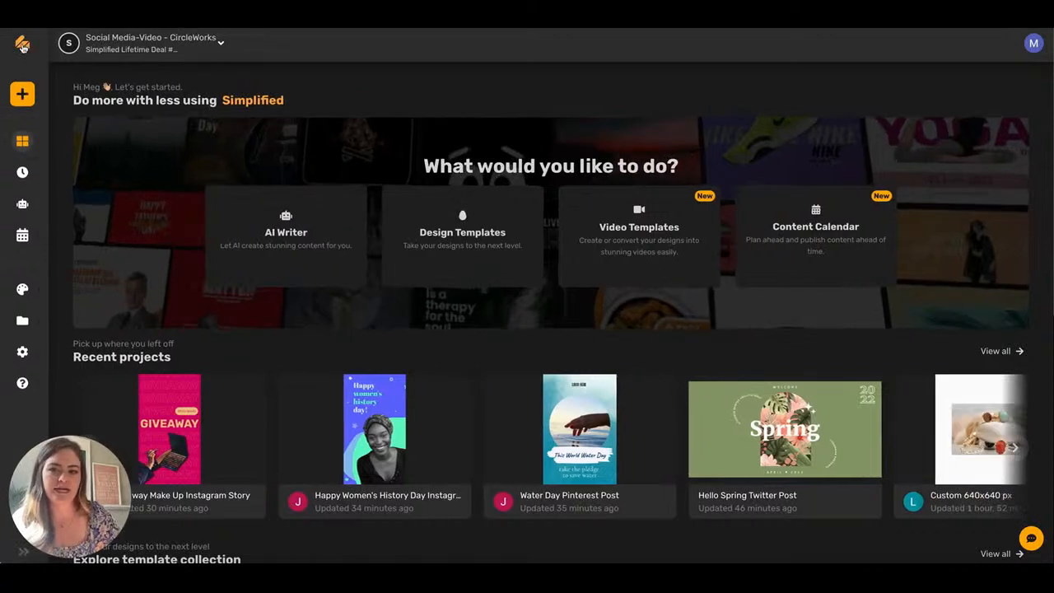
pyautogui.click(25, 46)
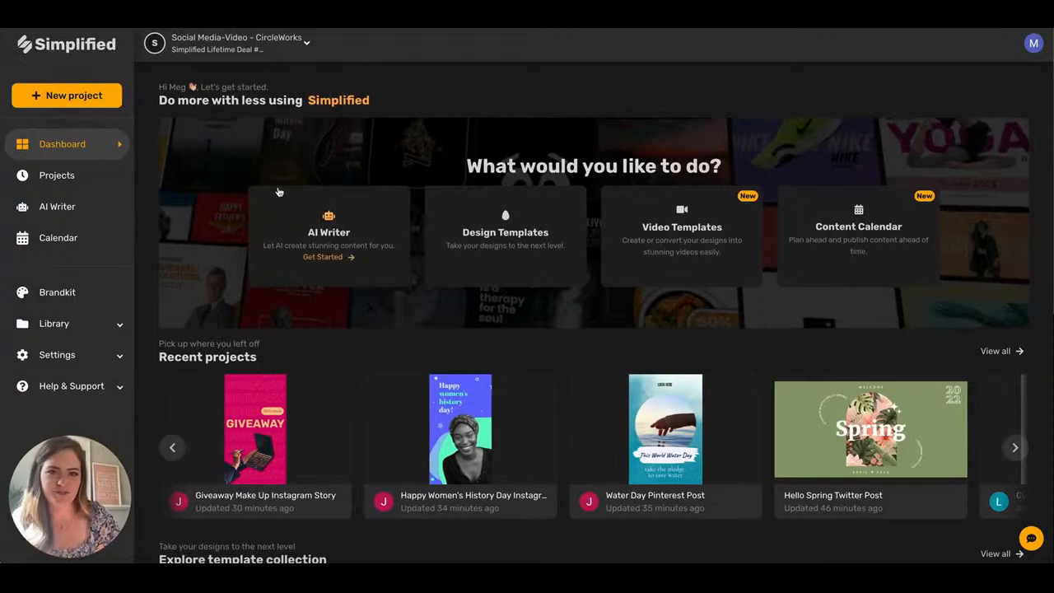
pyautogui.click(313, 221)
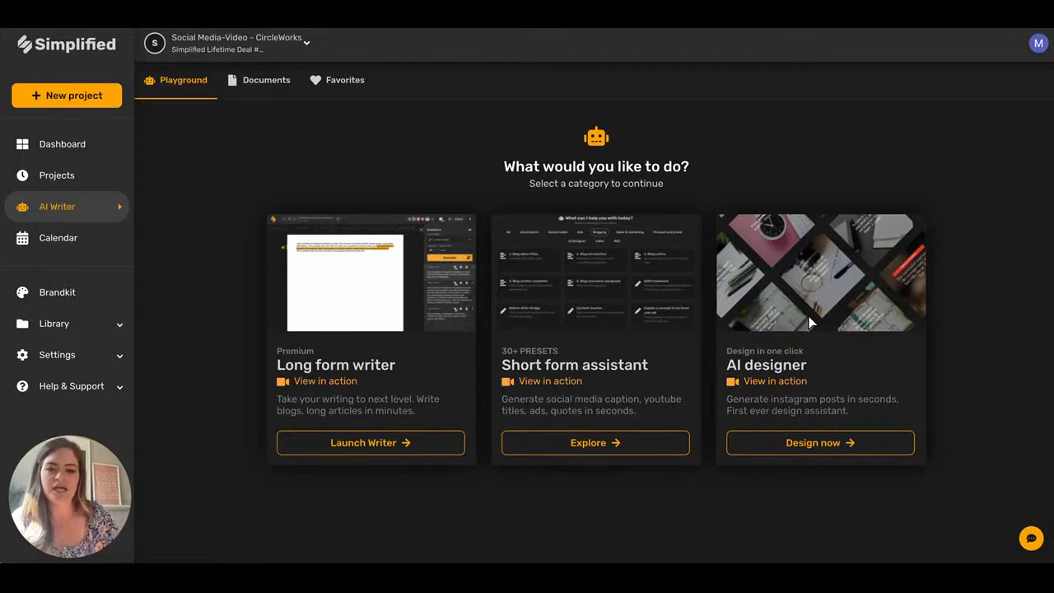
pyautogui.click(375, 443)
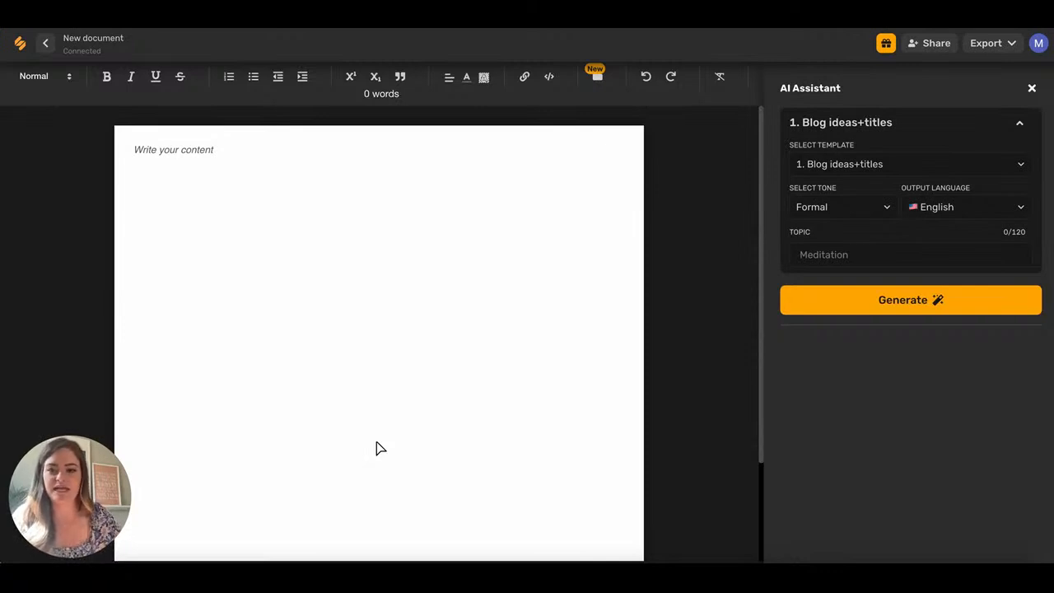
pyautogui.click(180, 156)
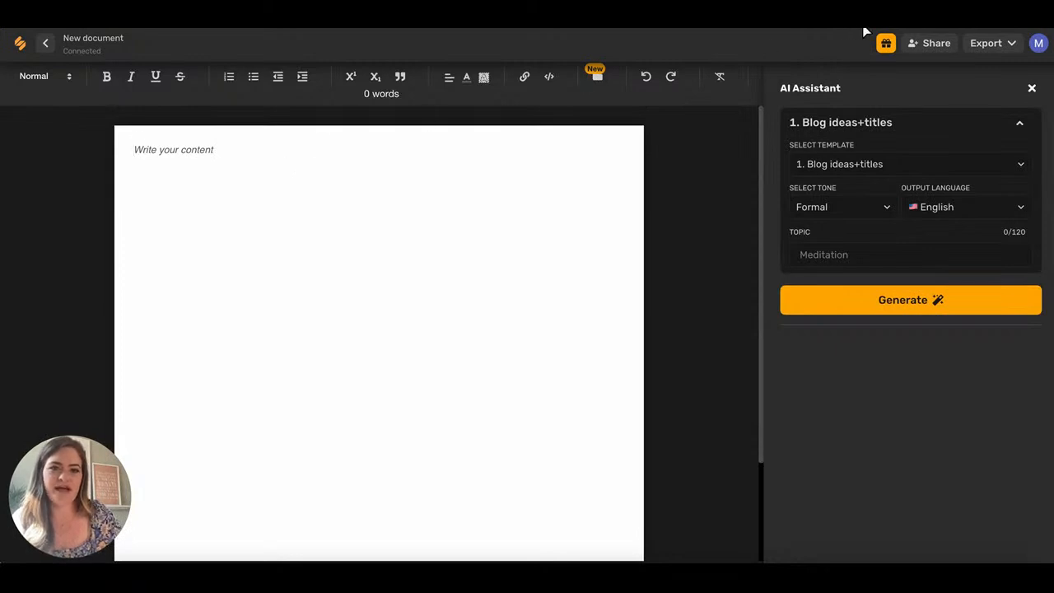
pyautogui.click(951, 49)
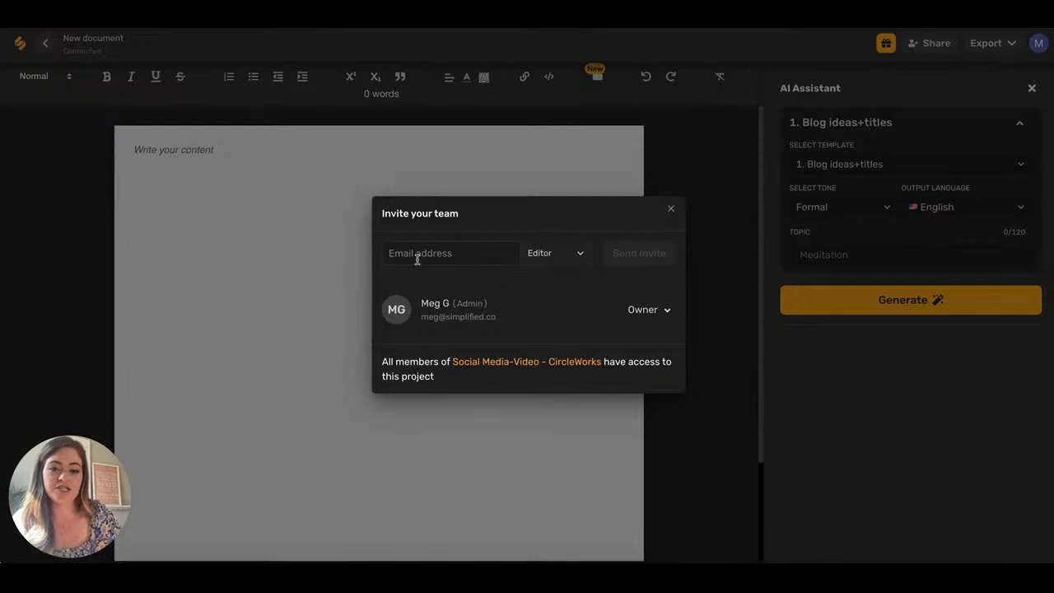
pyautogui.click(580, 257)
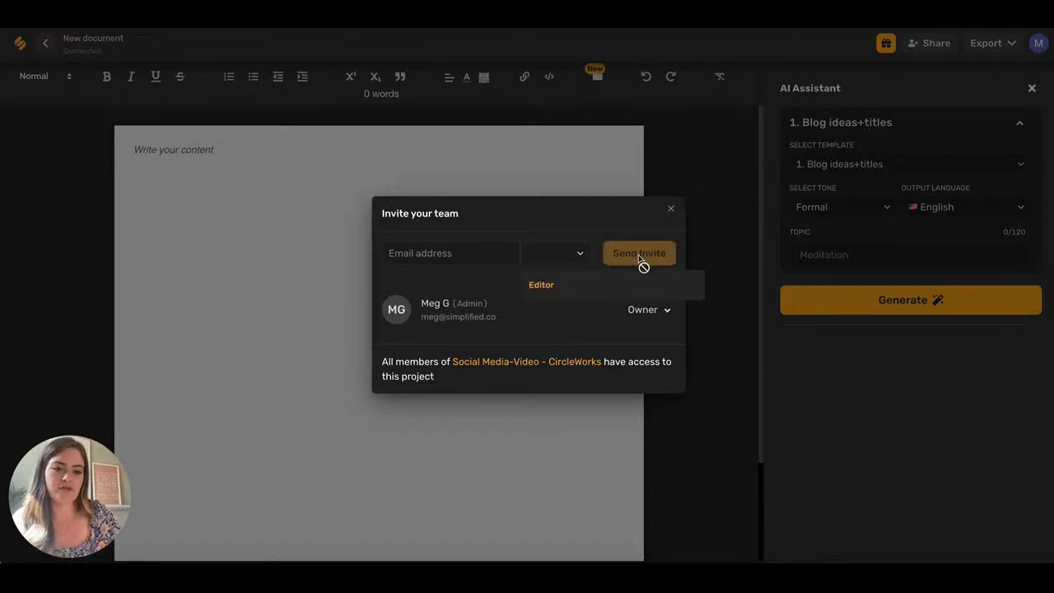
pyautogui.click(671, 210)
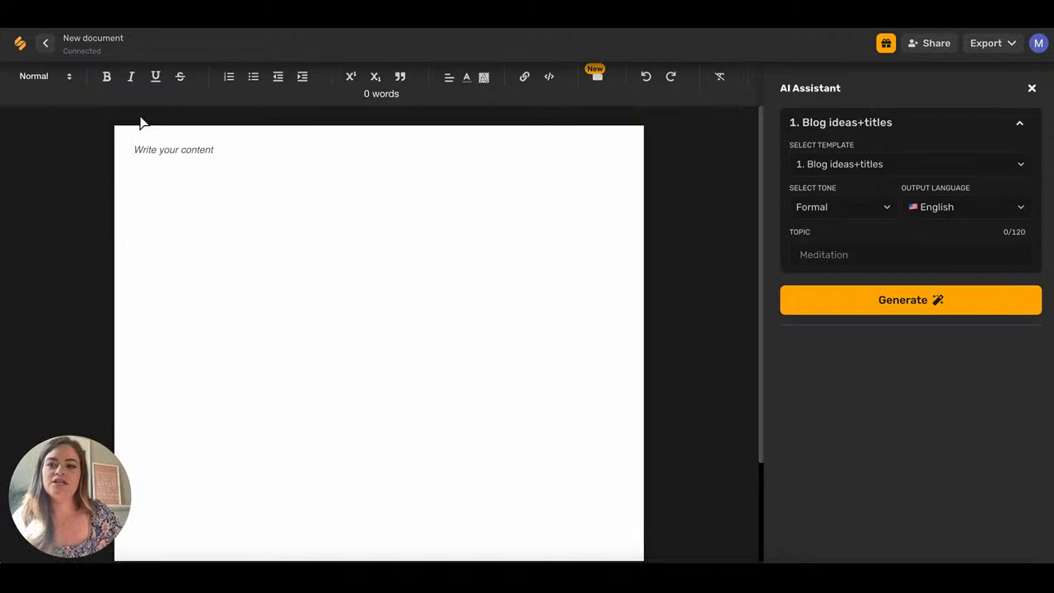
pyautogui.click(112, 45)
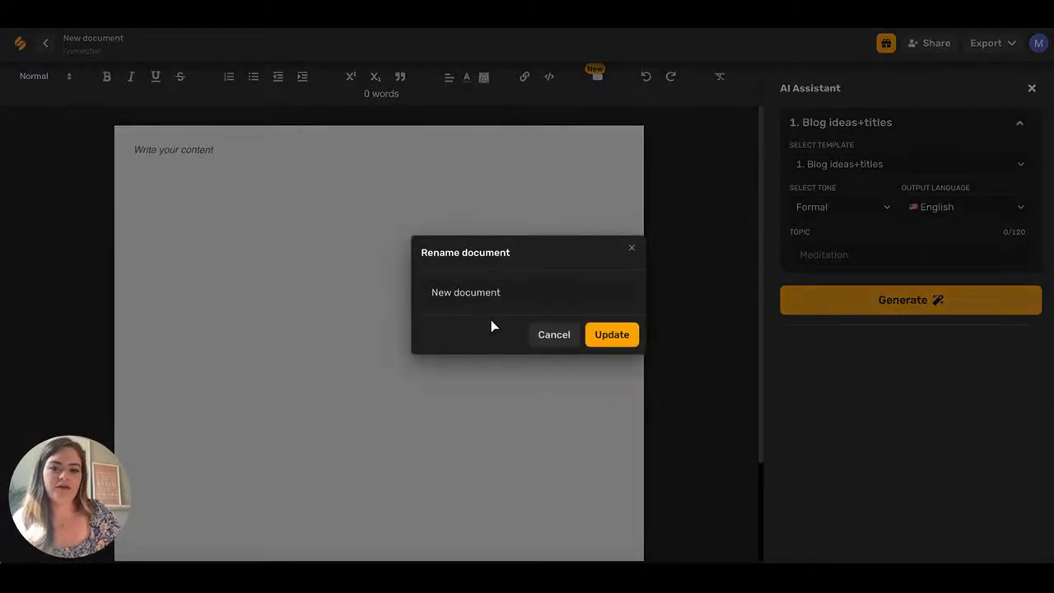
pyautogui.click(632, 248)
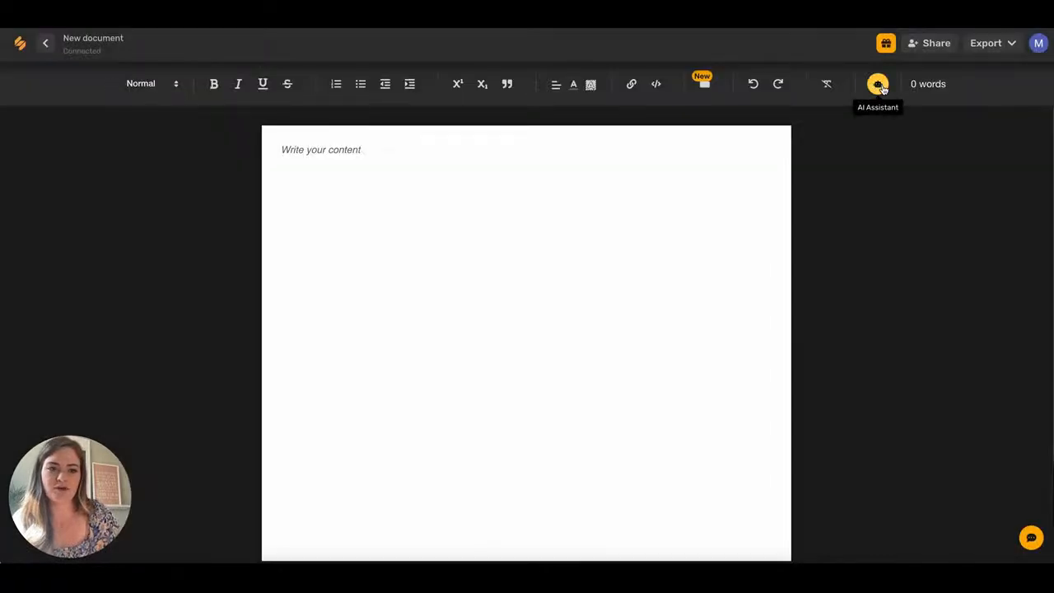
pyautogui.click(879, 85)
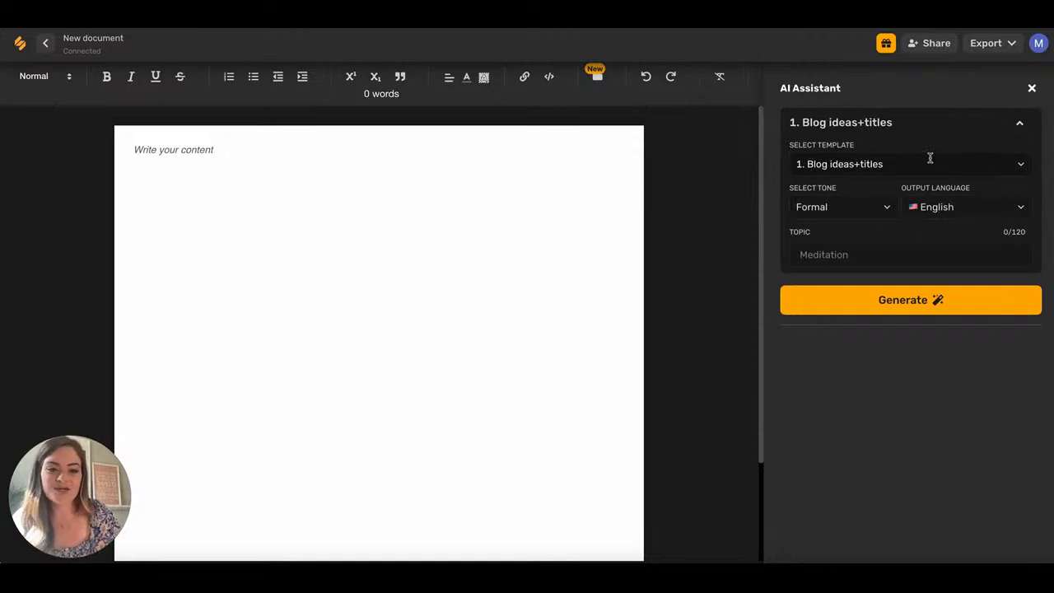
# Keep Blog ideas+titles as the AI Assistant's writing template.
pyautogui.click(180, 154)
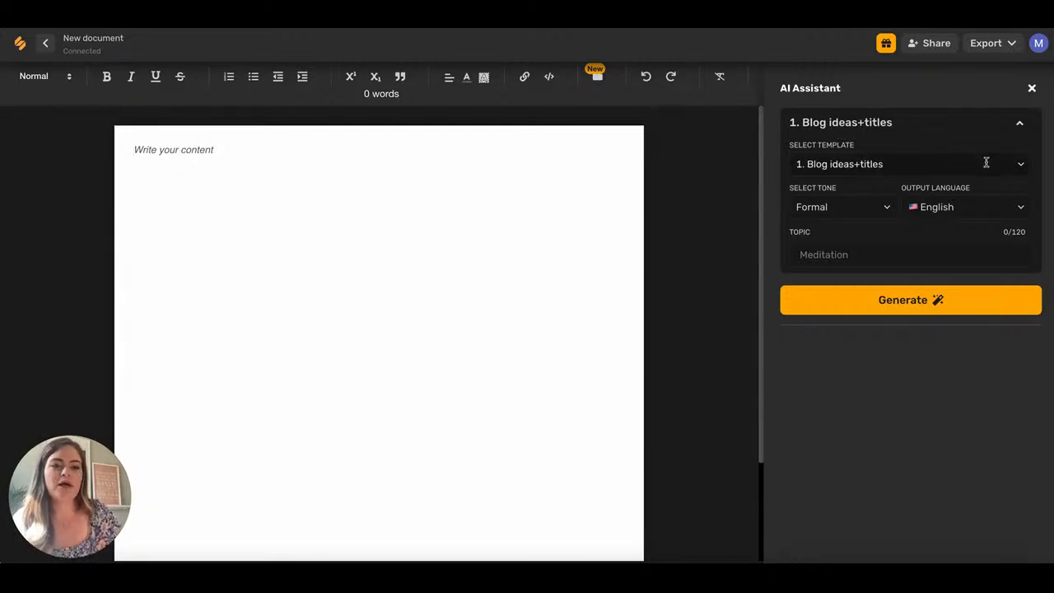
pyautogui.click(1022, 167)
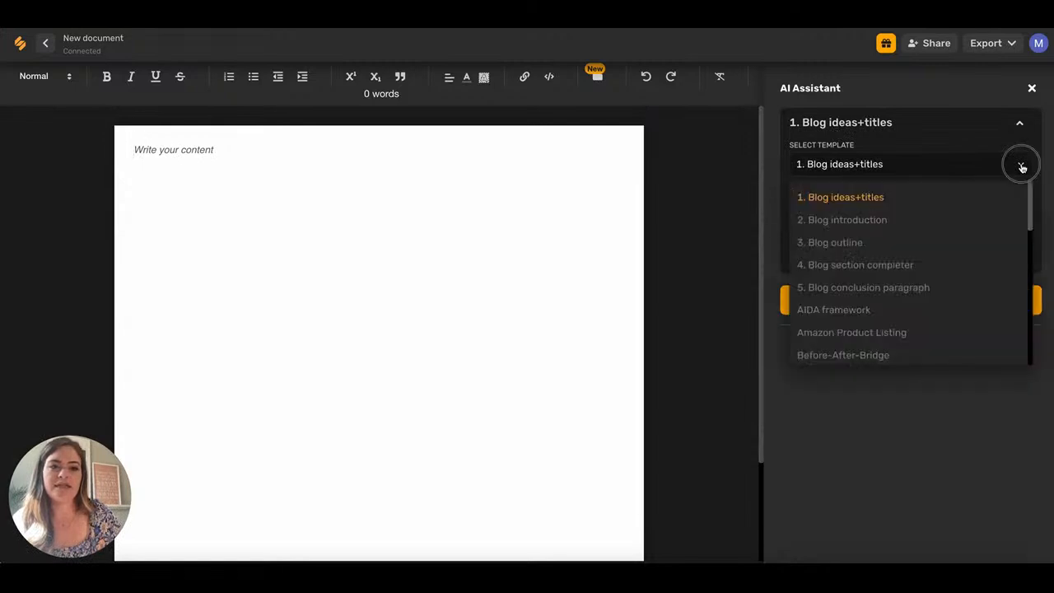
pyautogui.scroll(-10, 894, 252)
pyautogui.scroll(10, 894, 252)
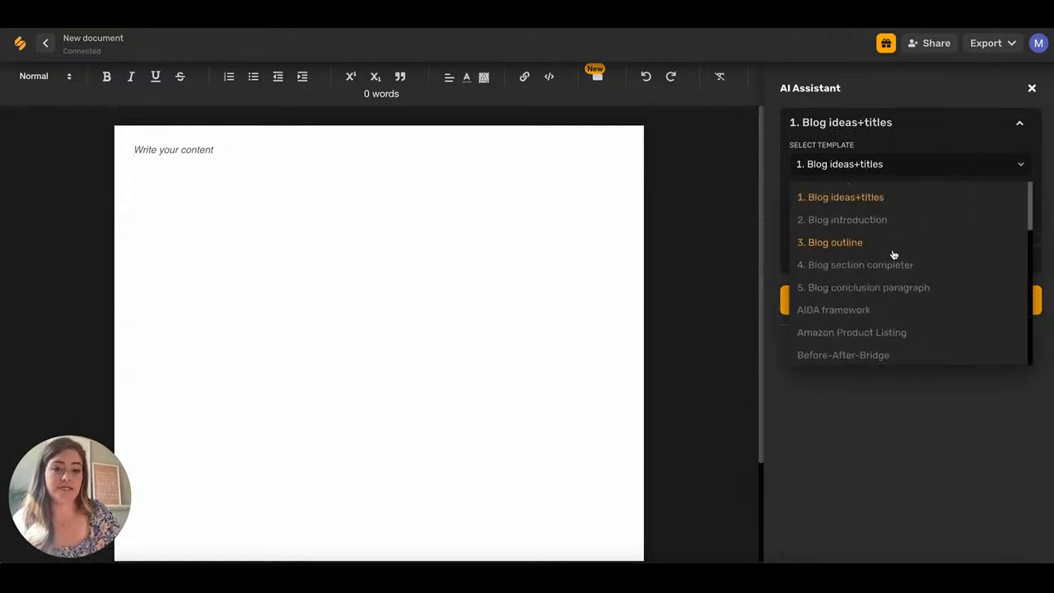
pyautogui.click(871, 198)
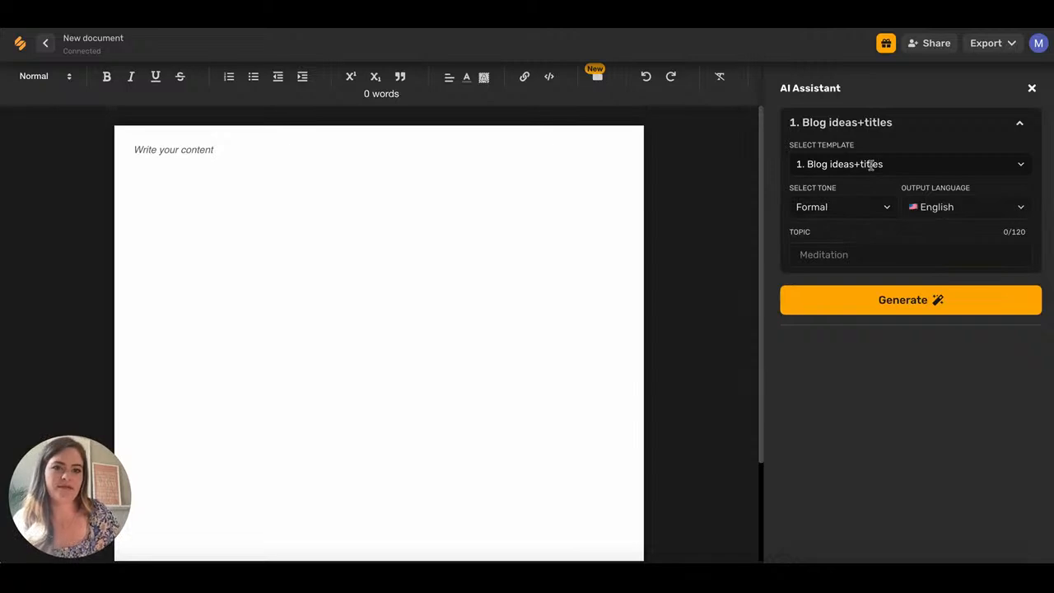
# Keep English output, set the tone to Informal, and enter the topic 'Social Media Management'.
pyautogui.click(1017, 208)
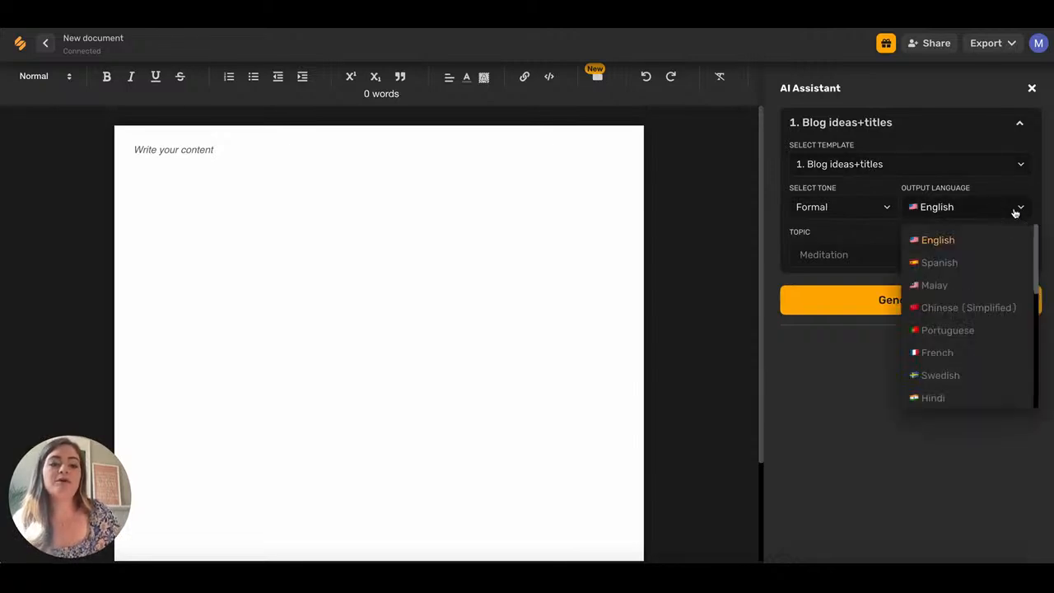
pyautogui.scroll(-3, 999, 340)
pyautogui.scroll(3, 999, 340)
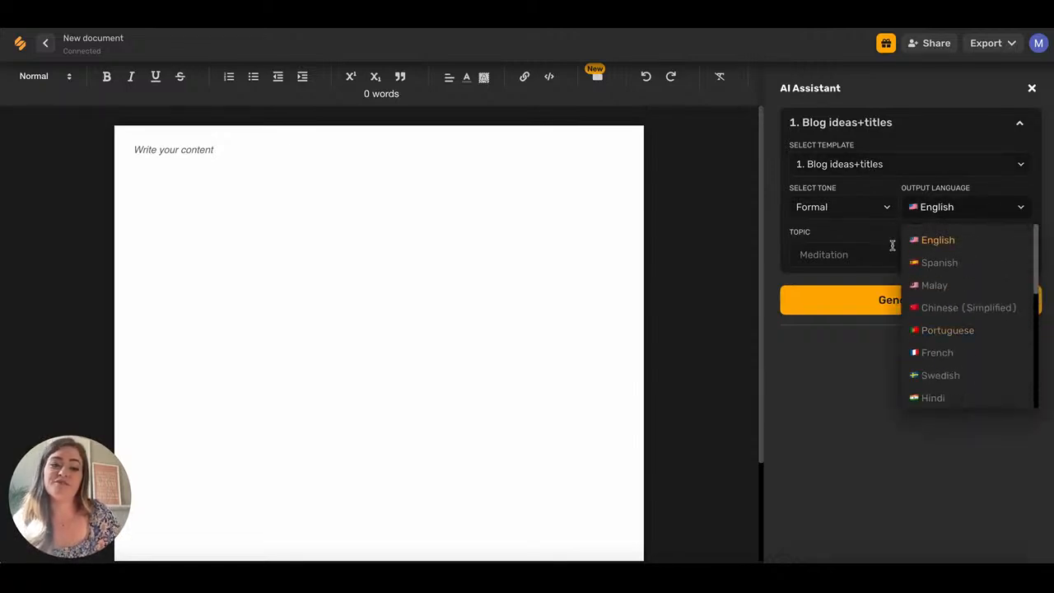
pyautogui.click(877, 206)
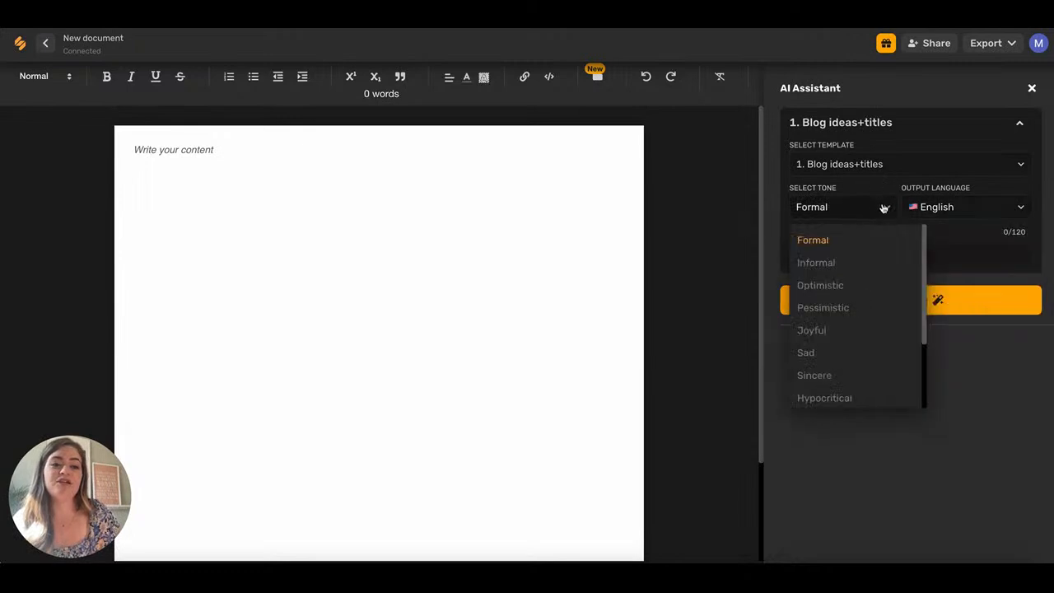
pyautogui.click(823, 263)
pyautogui.click(824, 262)
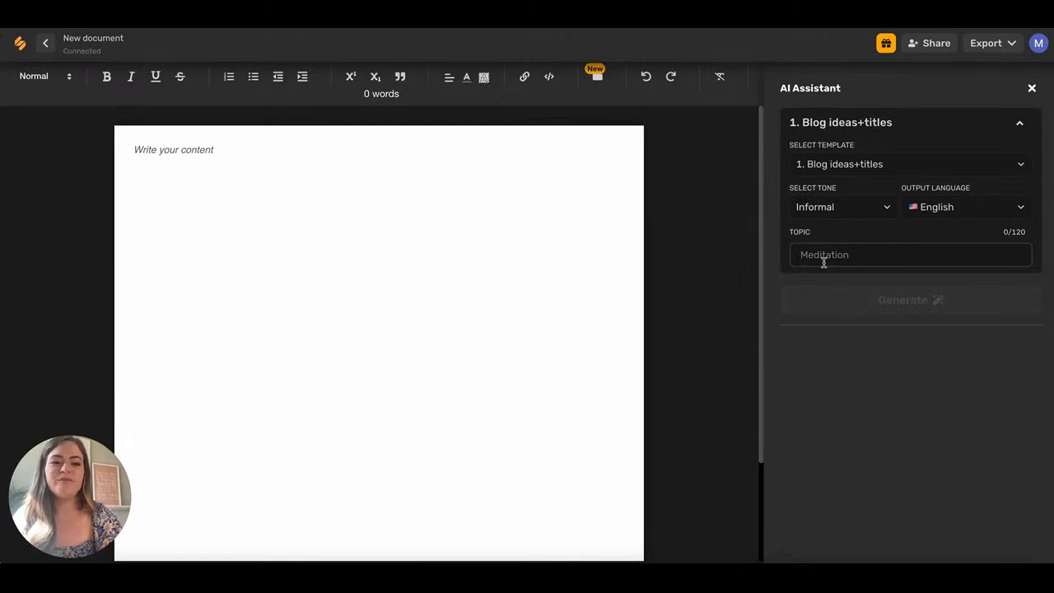
pyautogui.write('Social Media Management')
# Generate blog titles, add the first one to the document, favourite it, then discard it.
pyautogui.click(839, 301)
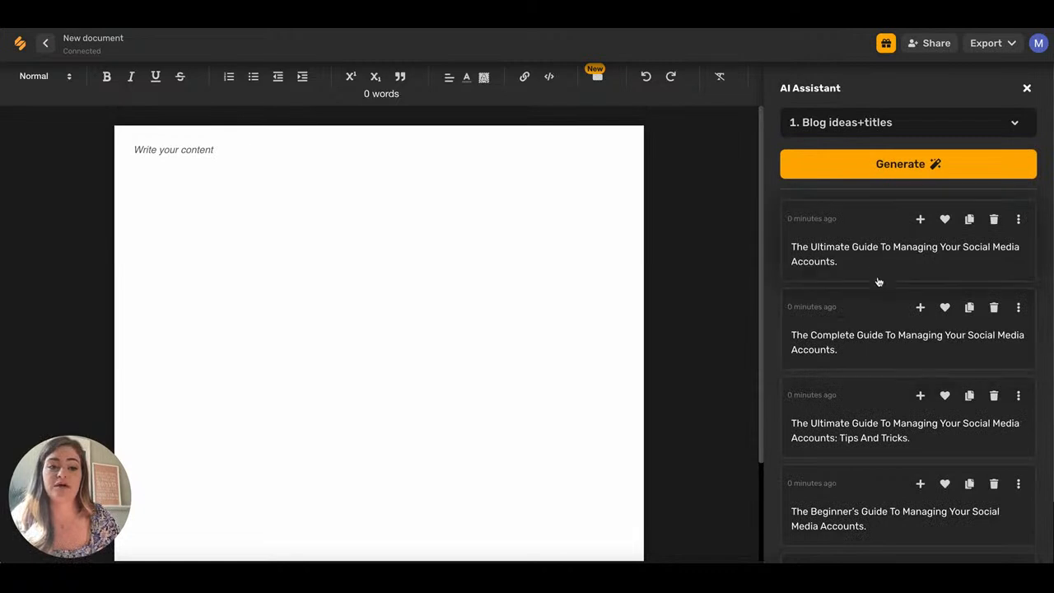
pyautogui.click(920, 221)
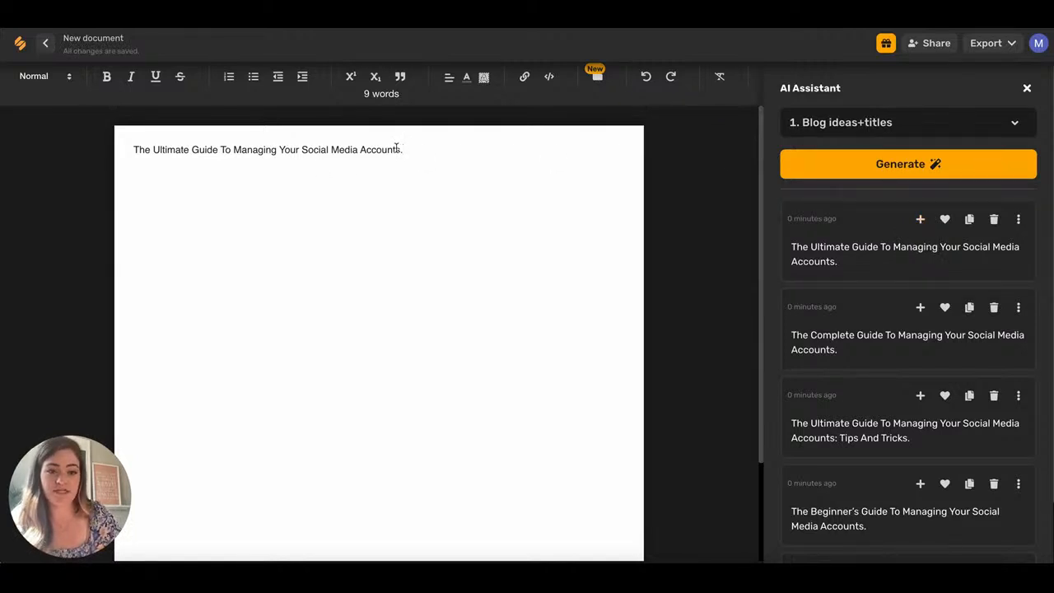
pyautogui.click(946, 220)
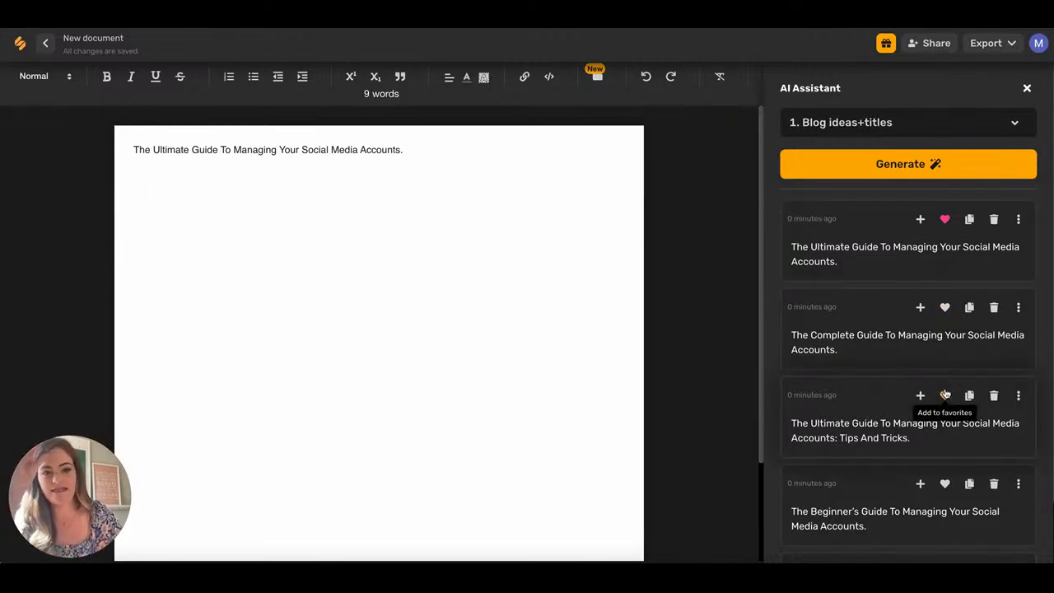
pyautogui.click(993, 219)
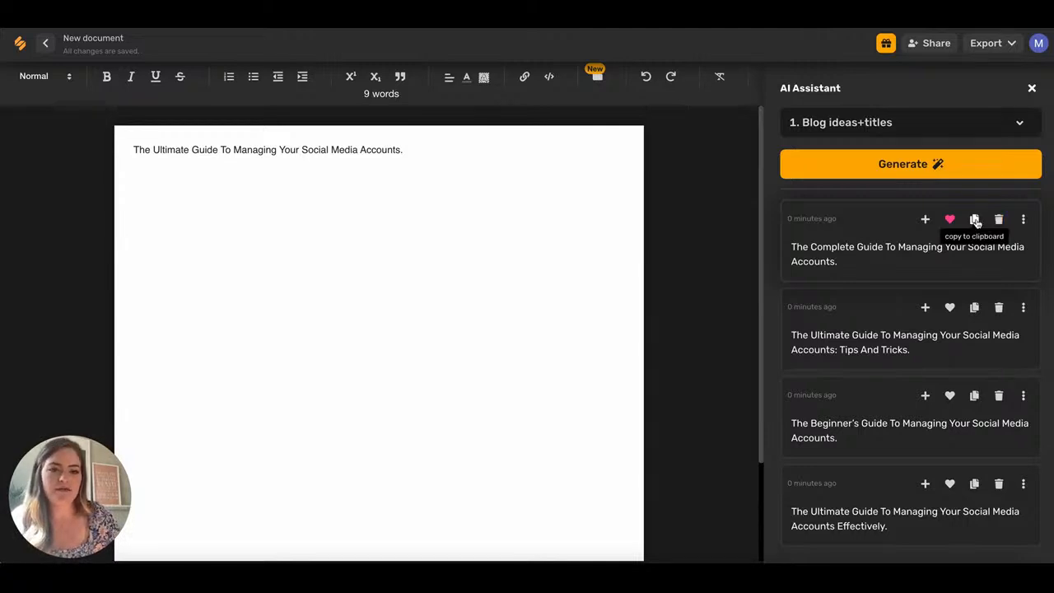
# Edit the next suggested title, select 'Social Media Accounts', then cancel without saving.
pyautogui.click(1023, 221)
pyautogui.click(922, 251)
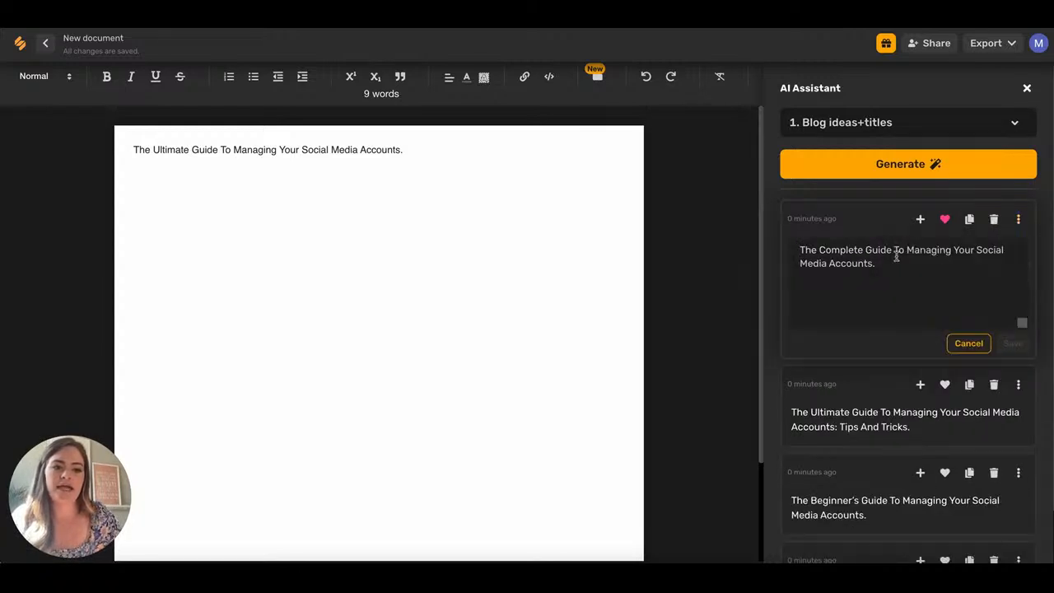
pyautogui.moveTo(878, 260); pyautogui.dragTo(977, 249)
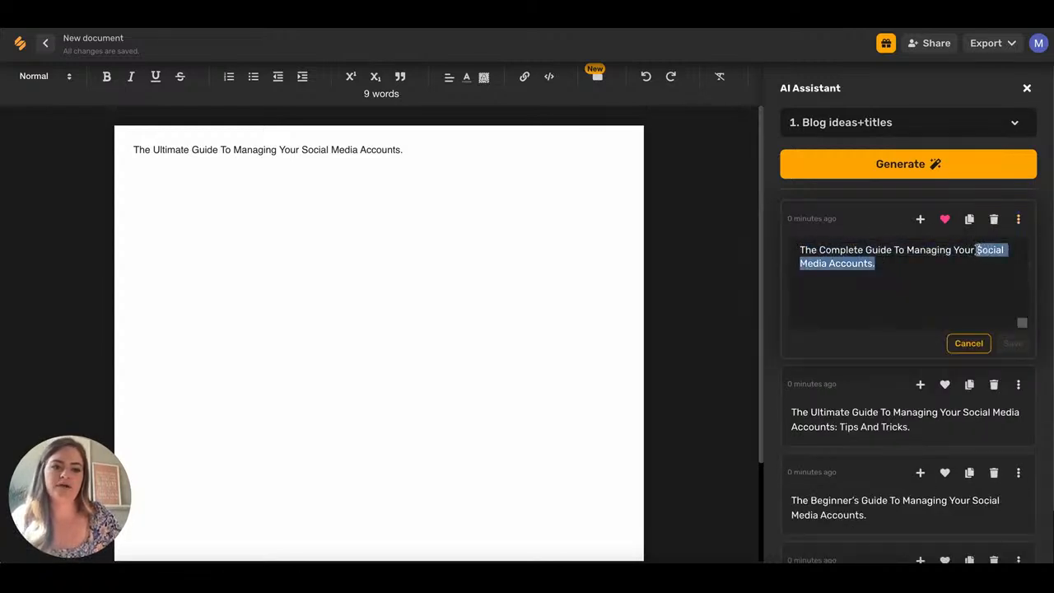
pyautogui.click(428, 258)
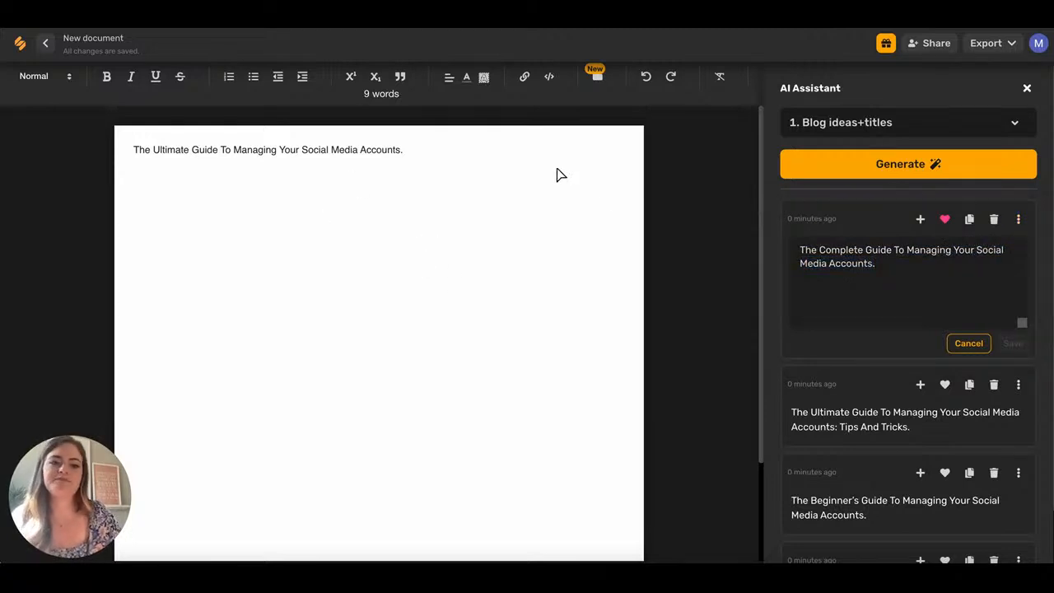
pyautogui.click(969, 343)
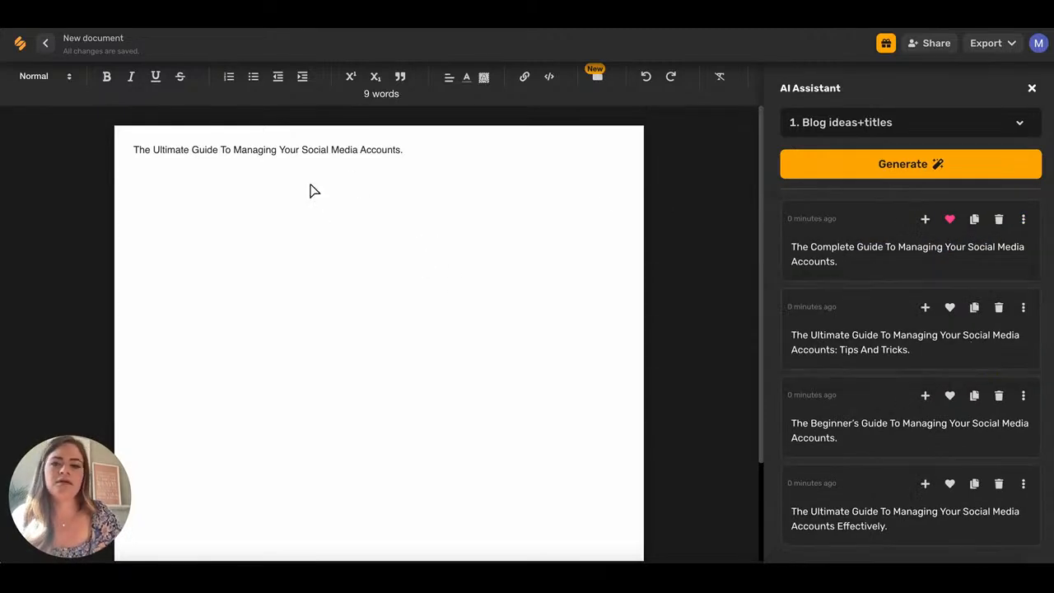
# Have the AI write a section from the title and insert the 102-word tips below it.
pyautogui.tripleClick(398, 150)
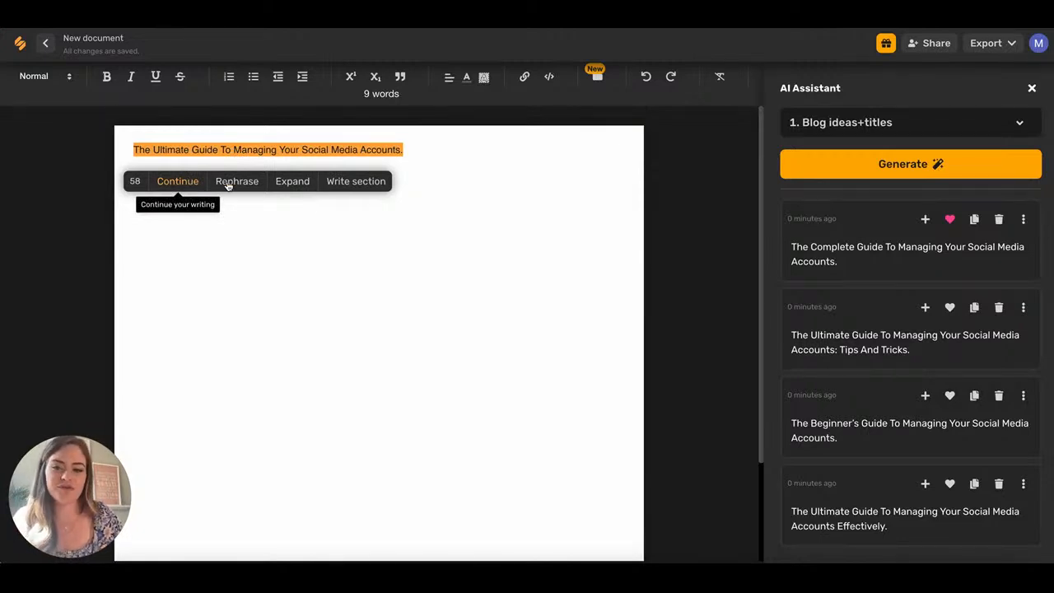
pyautogui.click(376, 182)
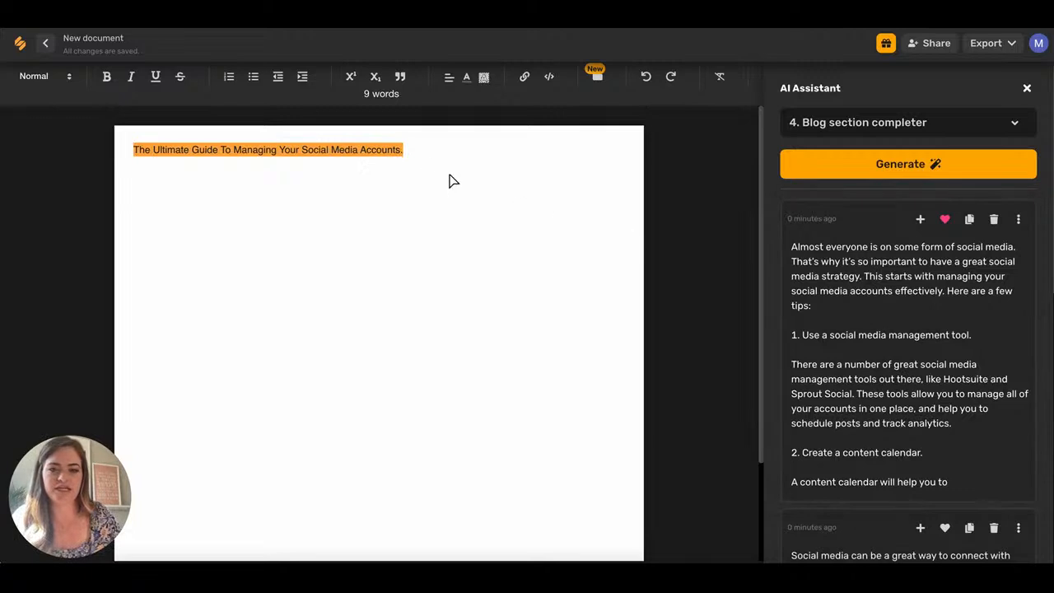
pyautogui.click(408, 148)
pyautogui.press('Return')
pyautogui.press('Return')
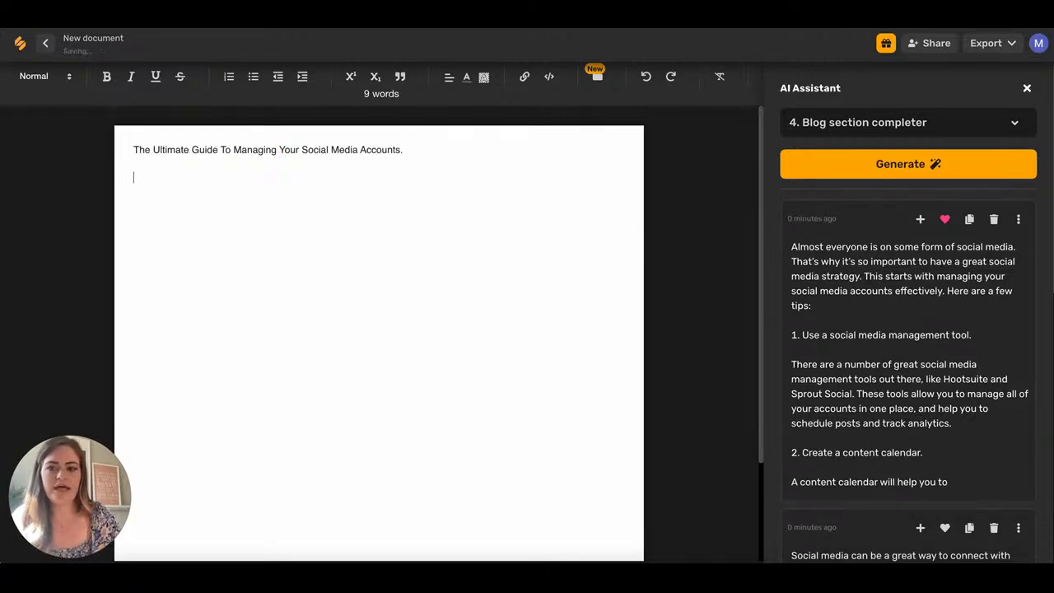
pyautogui.click(919, 219)
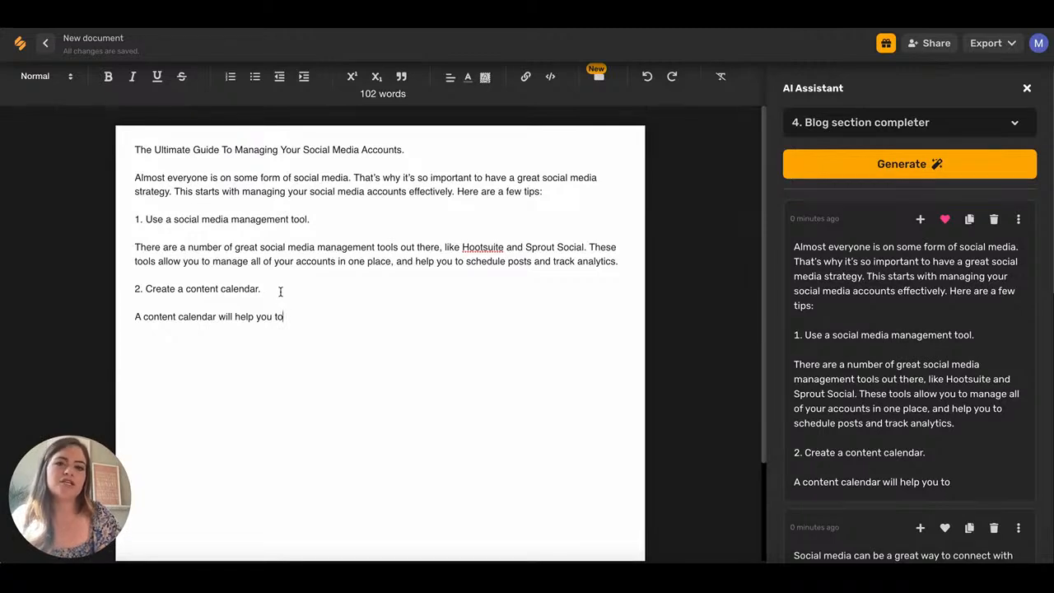
# Select from the intro to the unfinished sentence and use AI Continue to extend the post to 198 words.
pyautogui.click(289, 317)
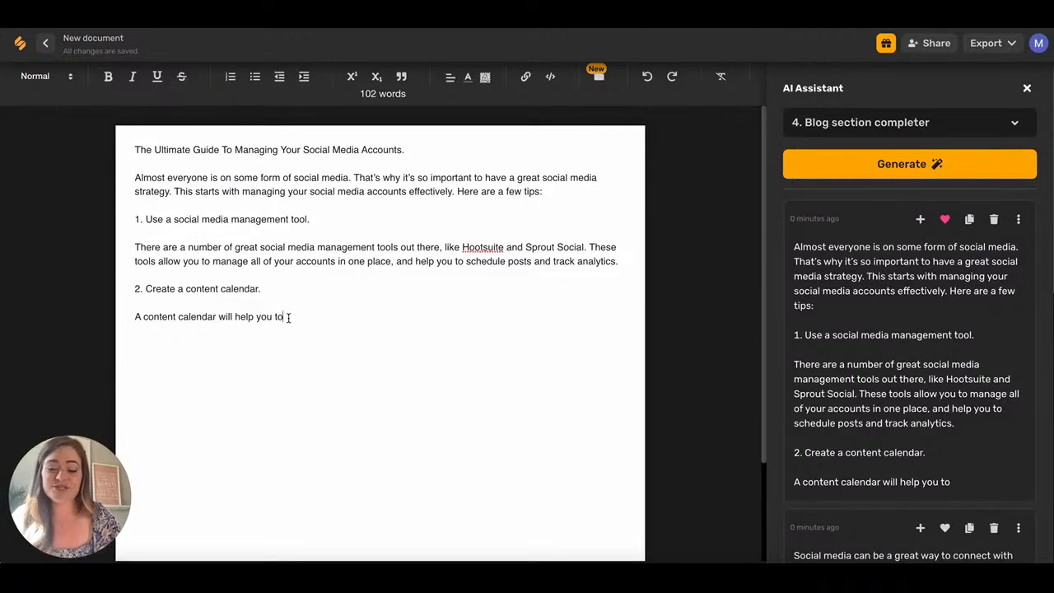
pyautogui.moveTo(284, 317); pyautogui.dragTo(133, 221)
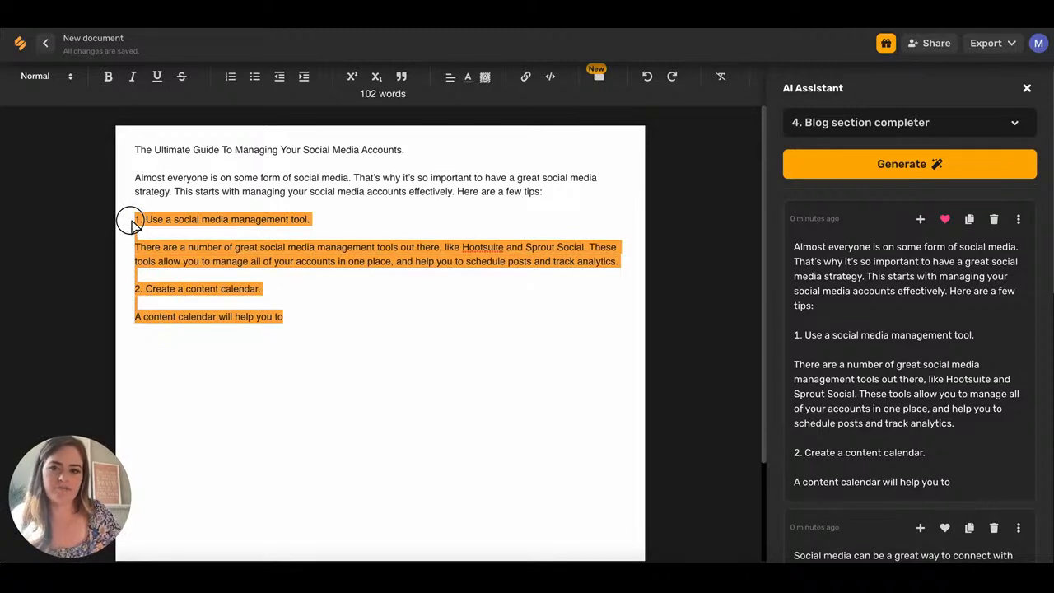
pyautogui.moveTo(130, 222); pyautogui.dragTo(131, 182)
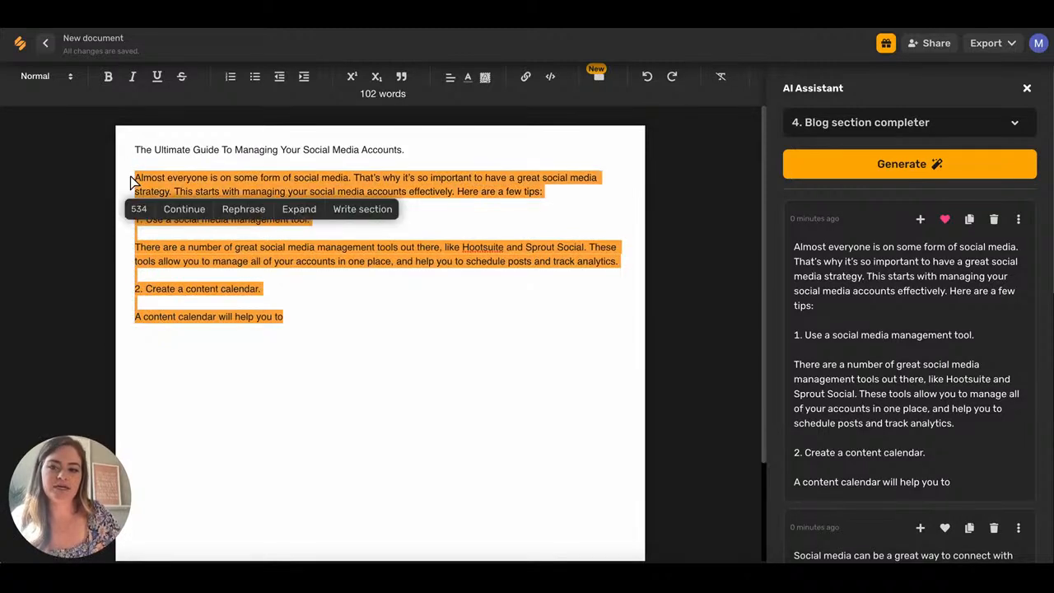
pyautogui.click(183, 210)
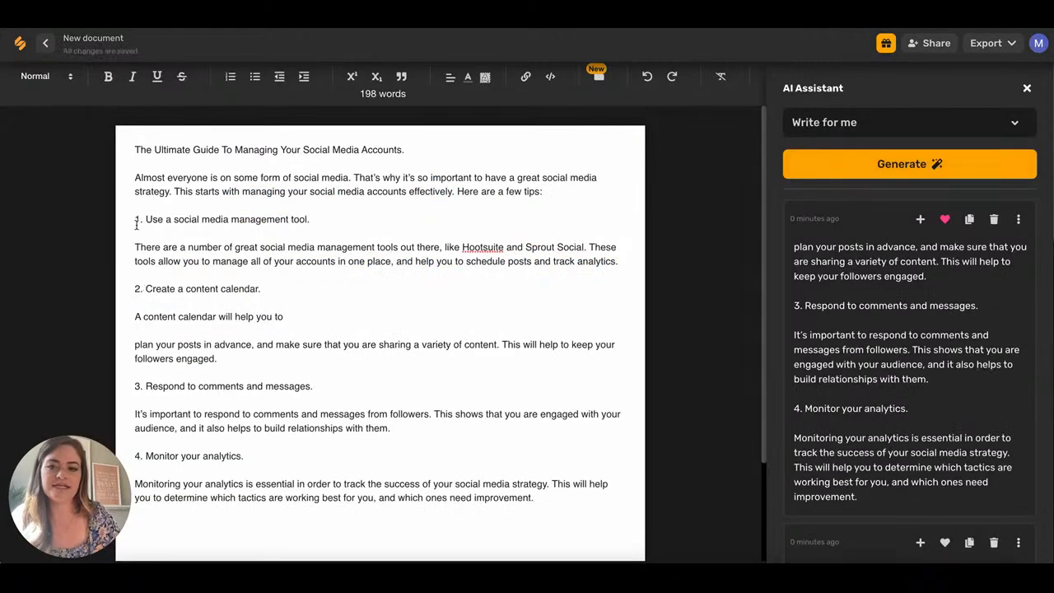
pyautogui.scroll(-3, 142, 290)
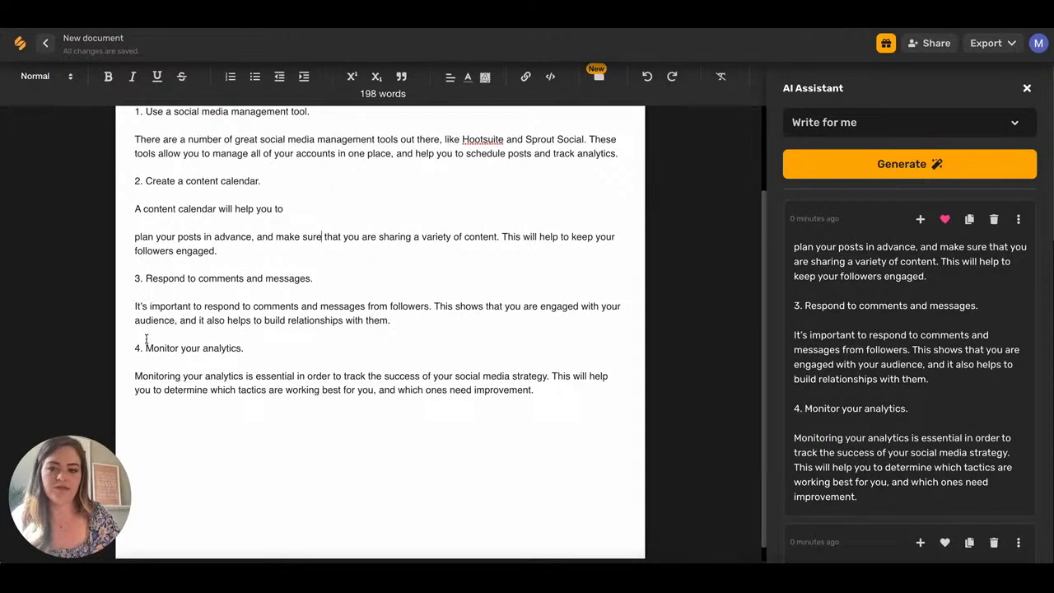
pyautogui.scroll(3, 474, 369)
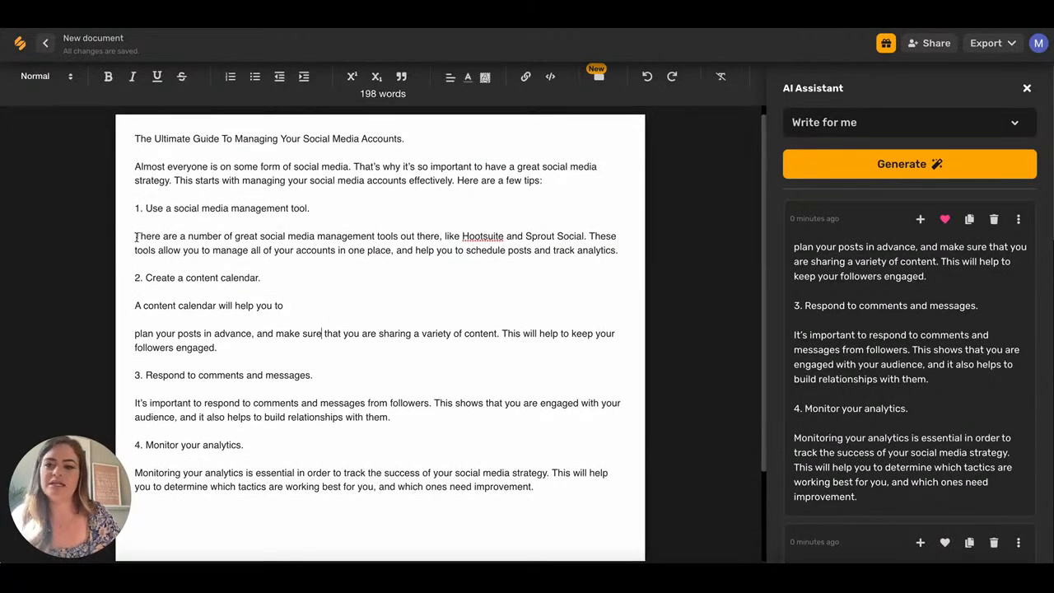
pyautogui.moveTo(135, 235); pyautogui.dragTo(560, 260)
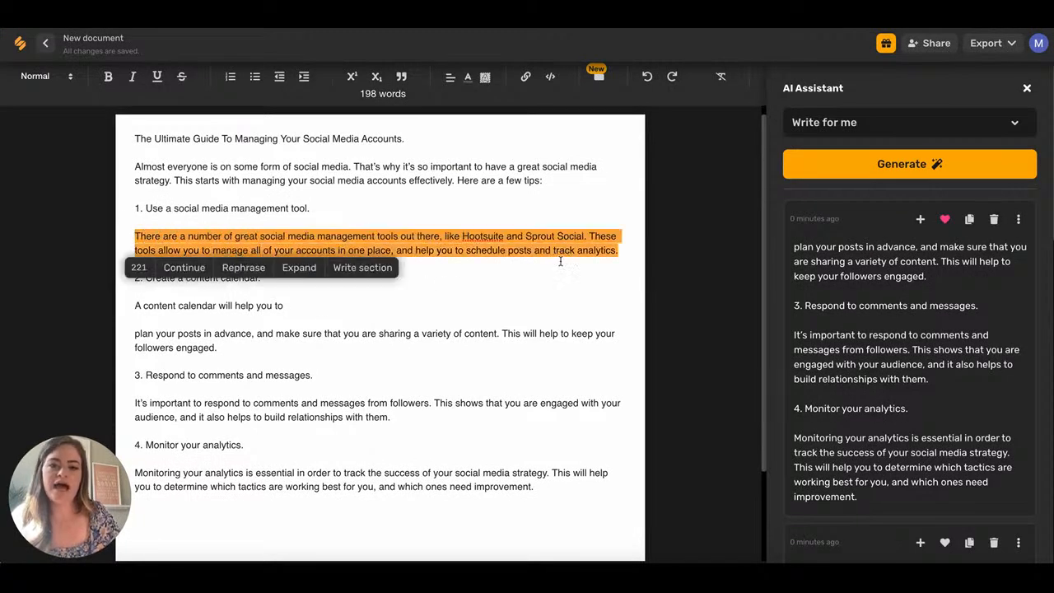
# Rephrase the Hootsuite and Sprout Social tools paragraph with AI, then delete that paragraph.
pyautogui.click(260, 267)
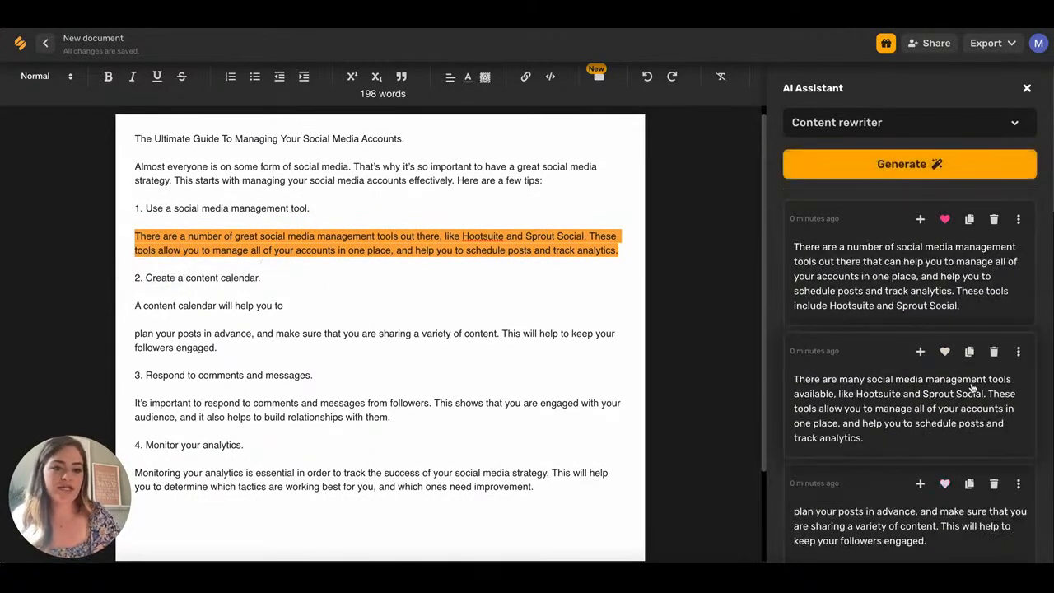
pyautogui.scroll(-5, 957, 395)
pyautogui.scroll(5, 959, 392)
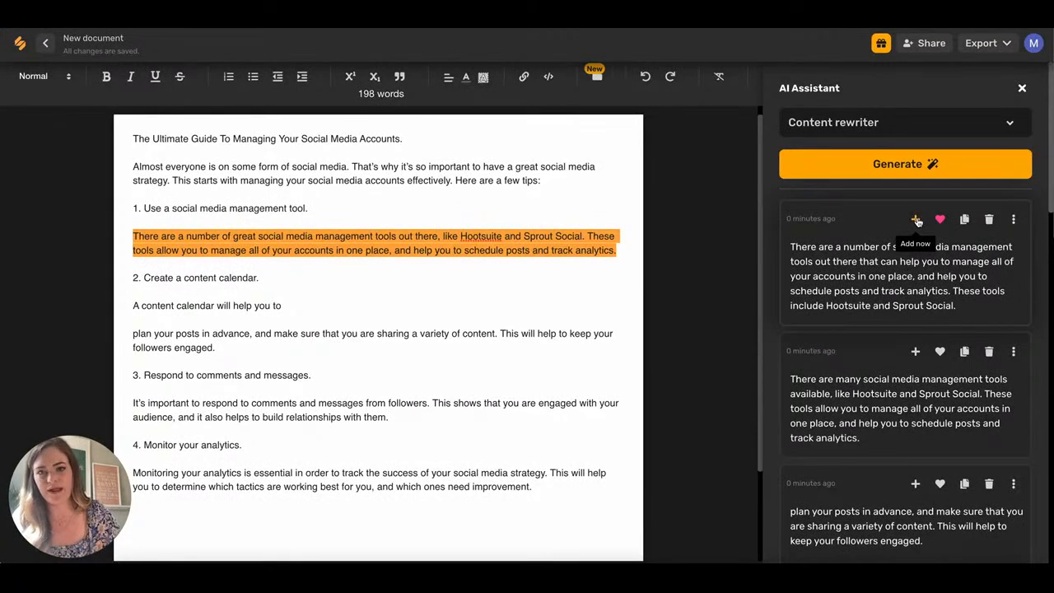
pyautogui.scroll(-3, 499, 340)
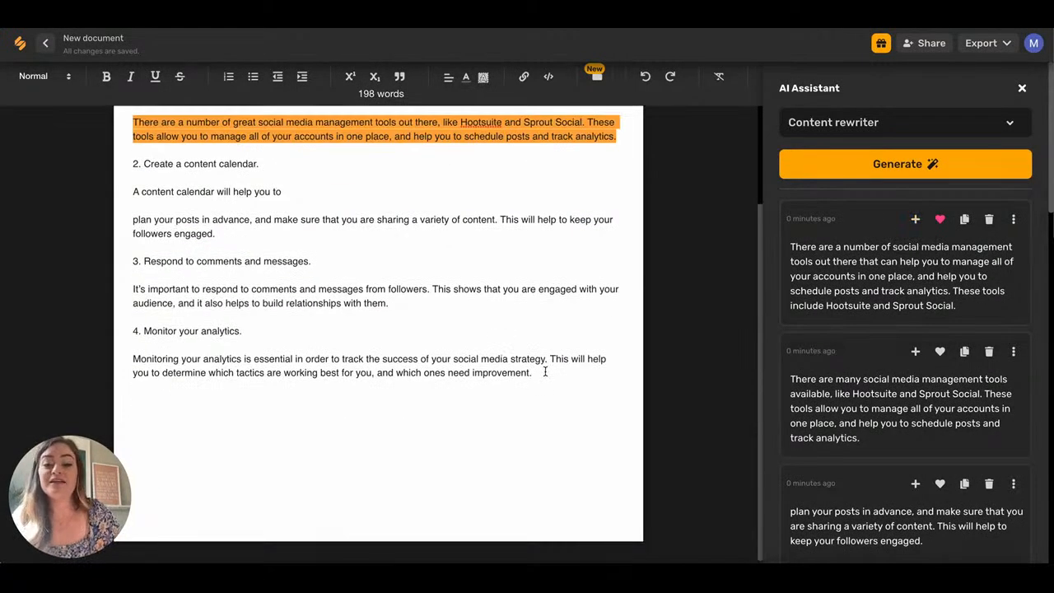
pyautogui.press('BackSpace')
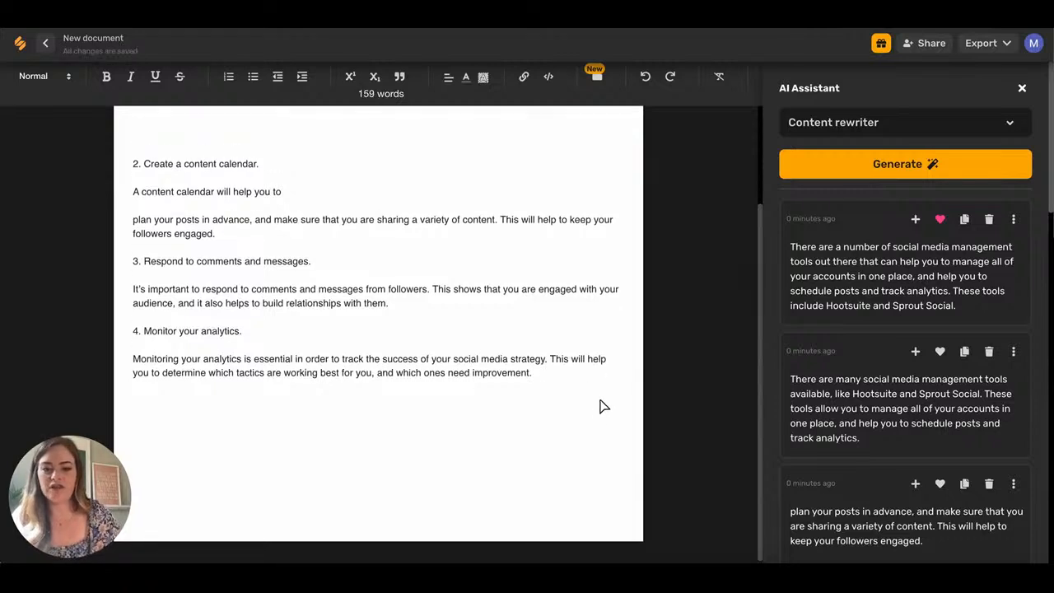
# Select all the remaining blog text and delete it, leaving the document empty.
pyautogui.click(536, 375)
pyautogui.press('Return')
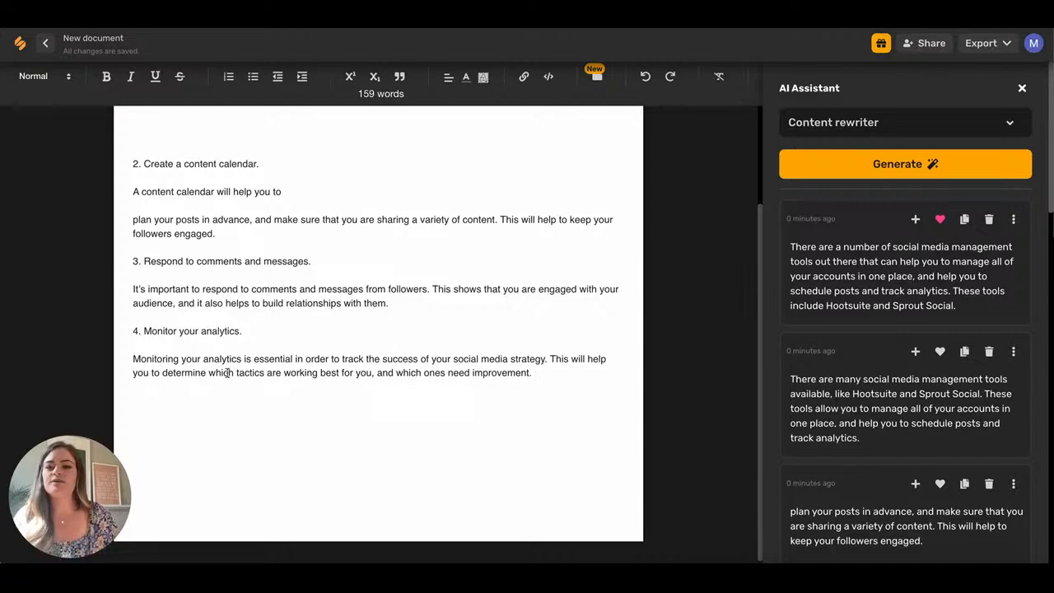
pyautogui.scroll(3, 233, 262)
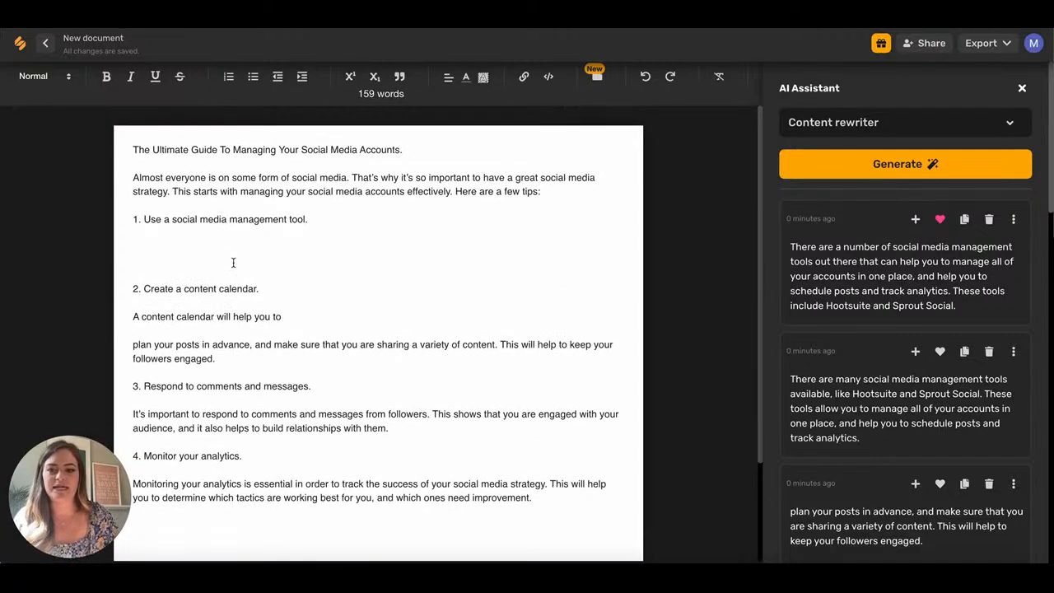
pyautogui.scroll(-3, 233, 262)
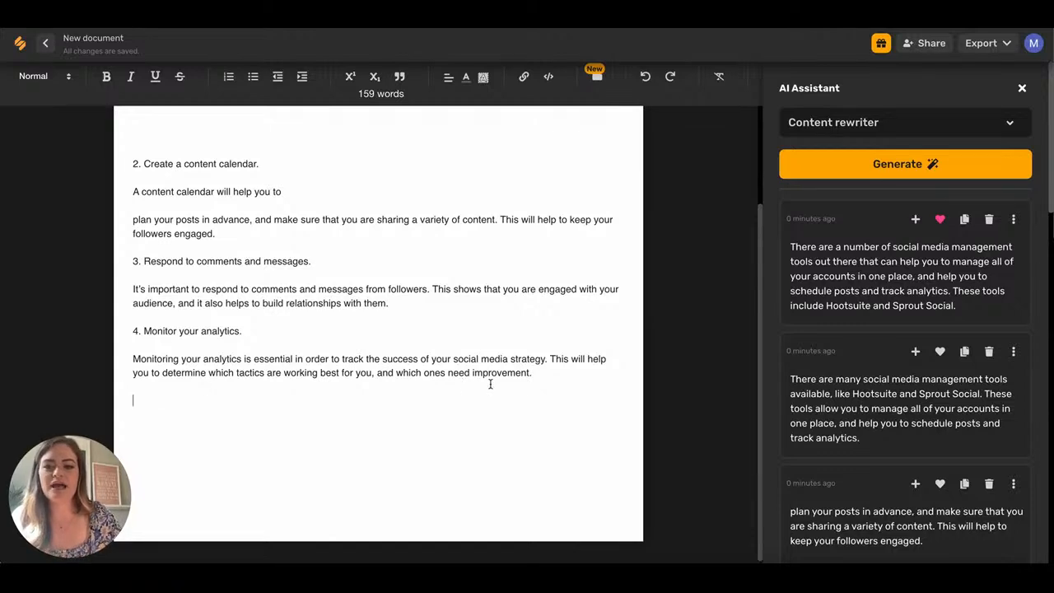
pyautogui.moveTo(538, 372); pyautogui.dragTo(121, 53)
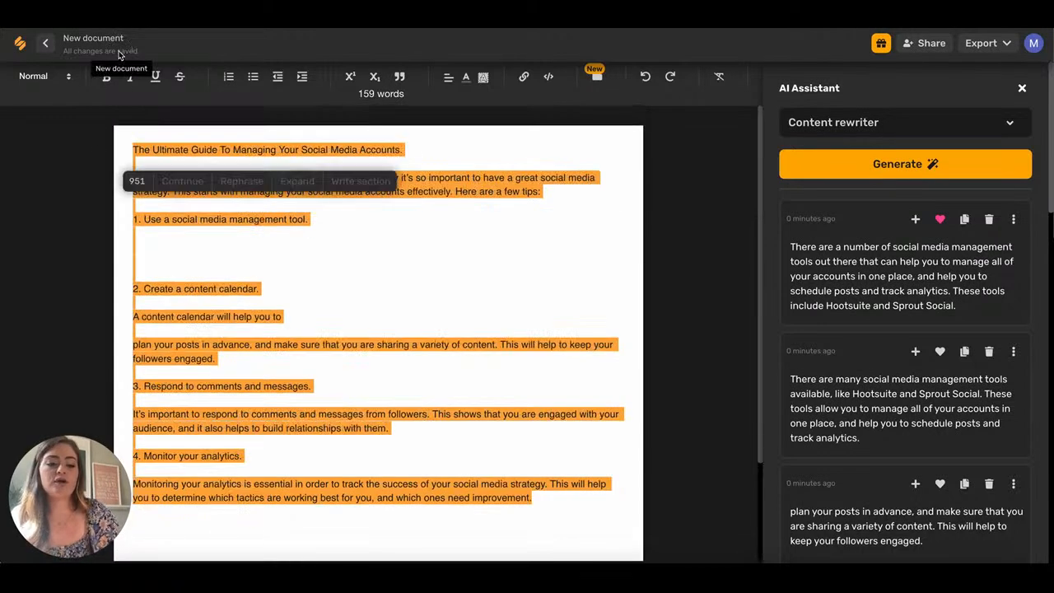
pyautogui.press('BackSpace')
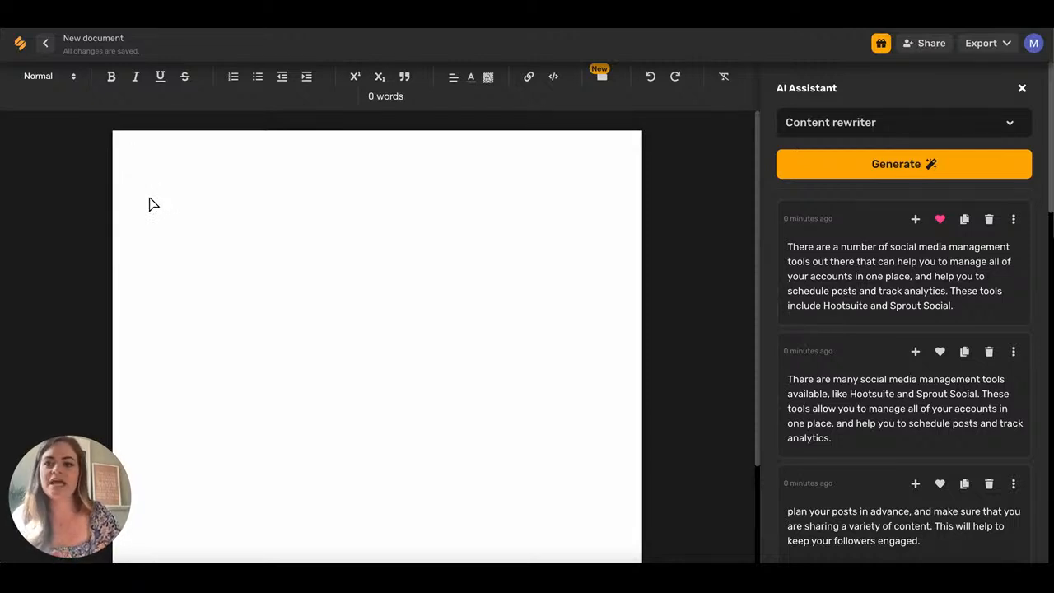
# Paste the prompt for five Social Solutions Facebook ads and have the AI continue with five headlines.
pyautogui.write('Write 5 Facebook Ads about Social Media Management service from my company Social Solutions')
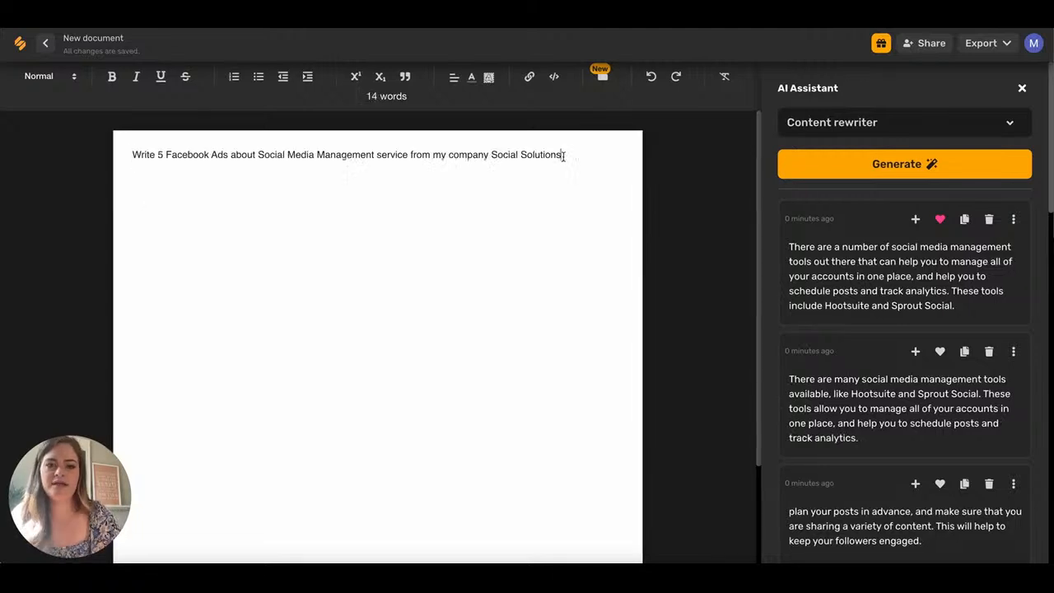
pyautogui.tripleClick(560, 156)
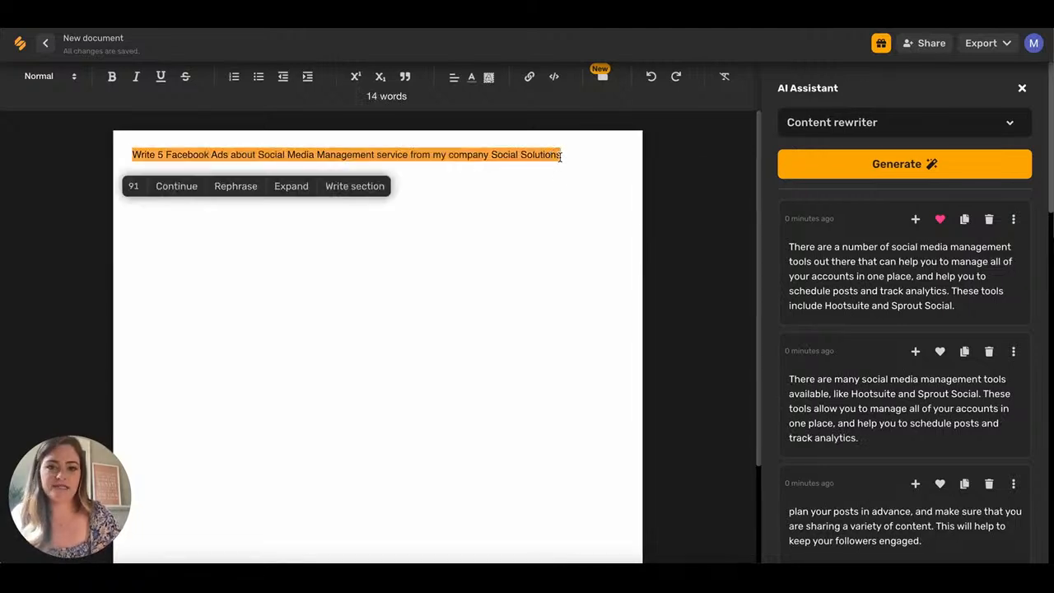
pyautogui.click(166, 191)
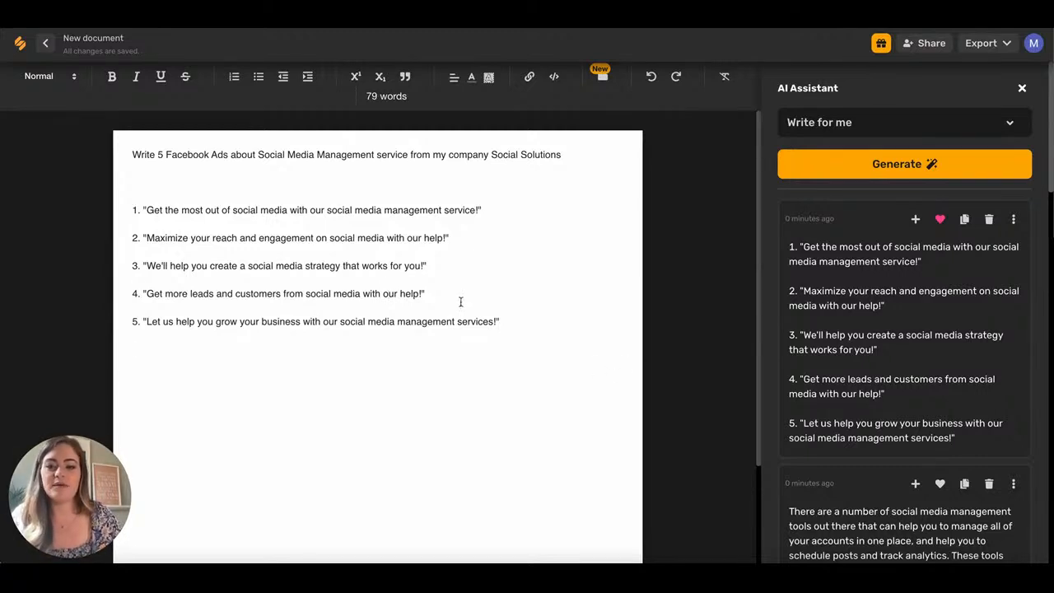
# Turn headline 4 into a description prompt and have the AI write its Facebook ad description.
pyautogui.moveTo(420, 291); pyautogui.dragTo(137, 294)
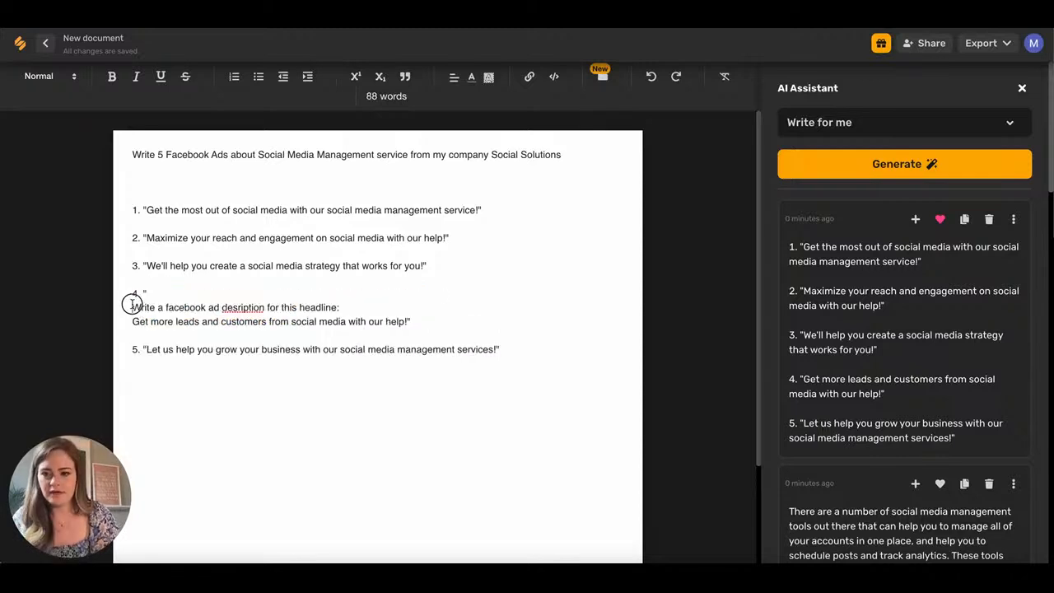
pyautogui.moveTo(132, 304); pyautogui.dragTo(461, 323)
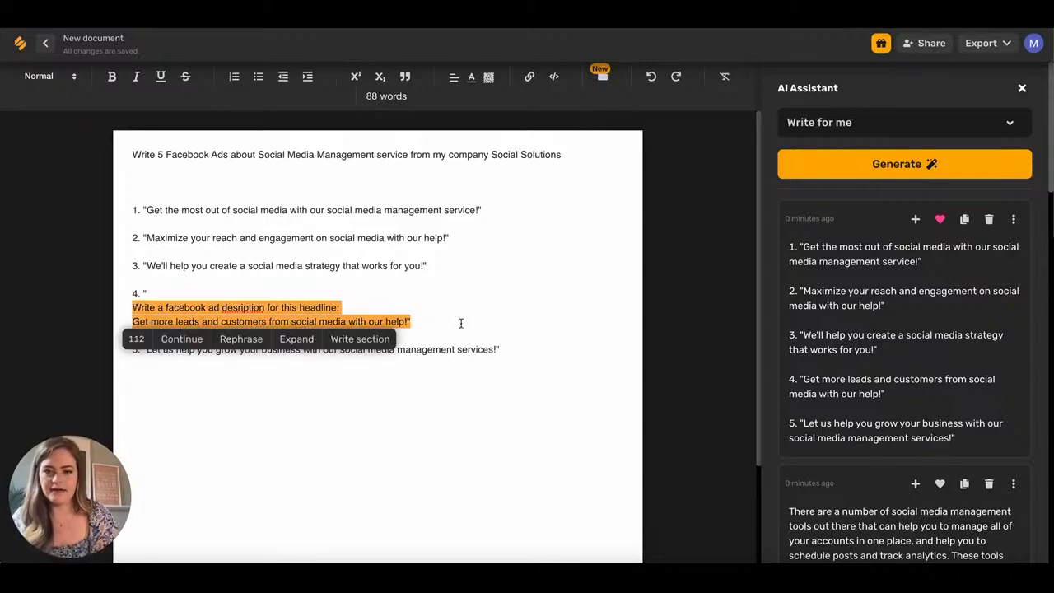
pyautogui.click(174, 340)
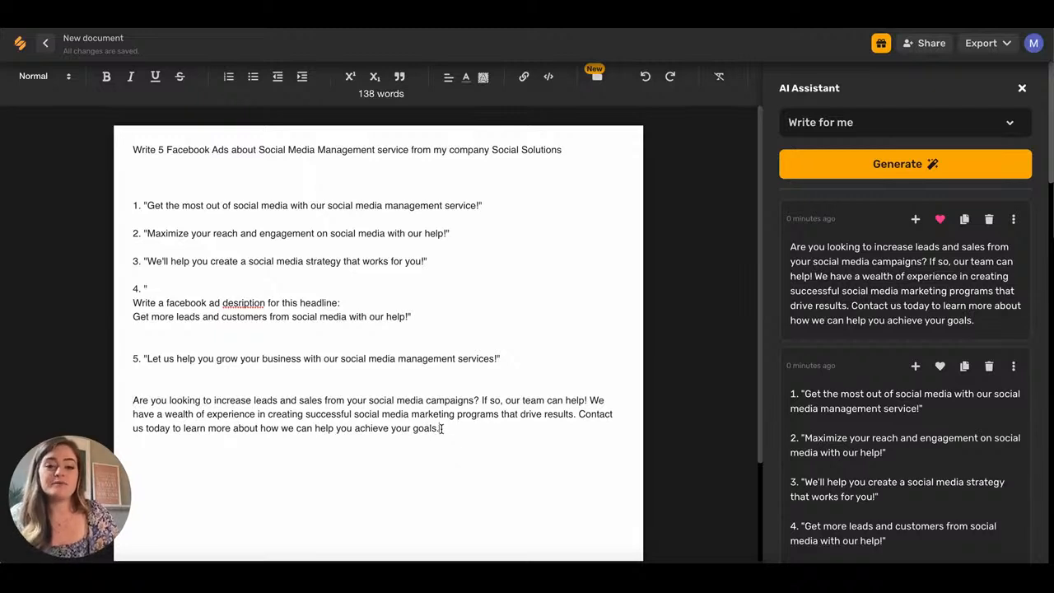
pyautogui.press('Return')
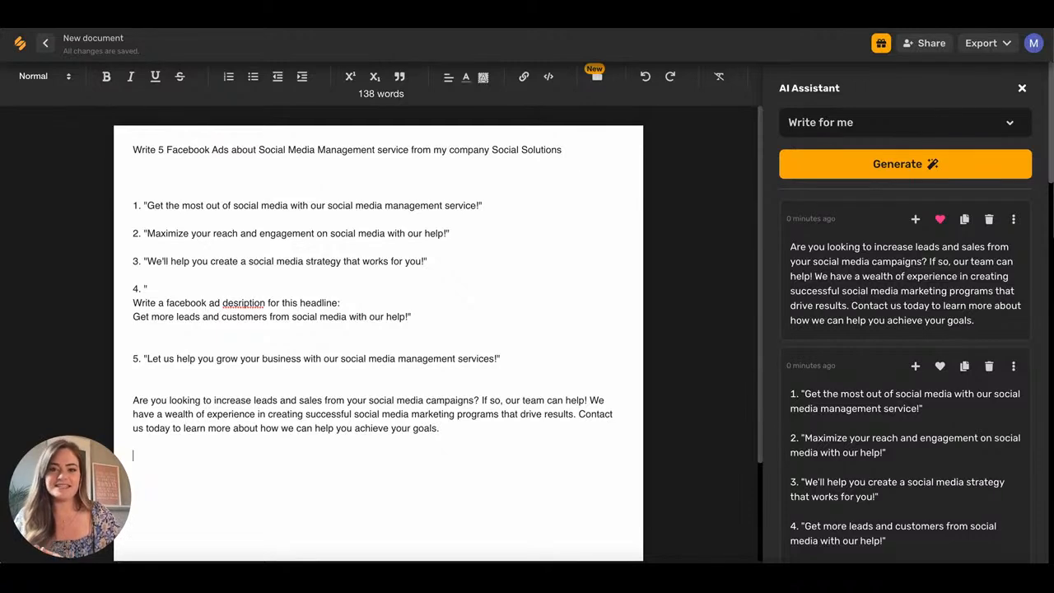
# Prompt the AI with Ctrl+Enter for a follow-up email about the influencer ad campaign.
pyautogui.write('Write')
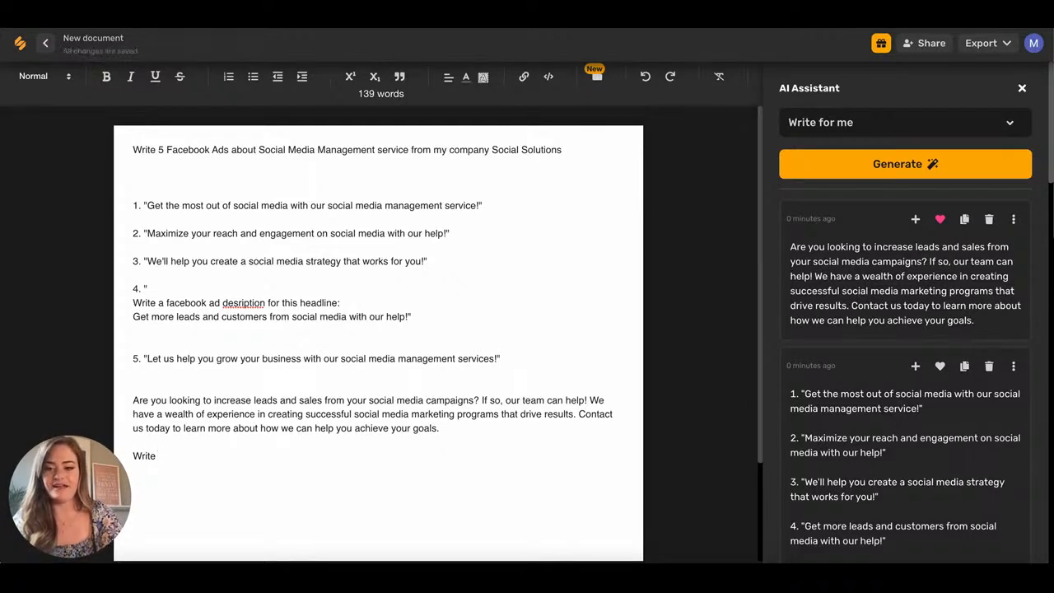
pyautogui.write('an follow up email to Ajay about our new ad campaign about influencers')
pyautogui.hotkey('ctrl', 'Return')
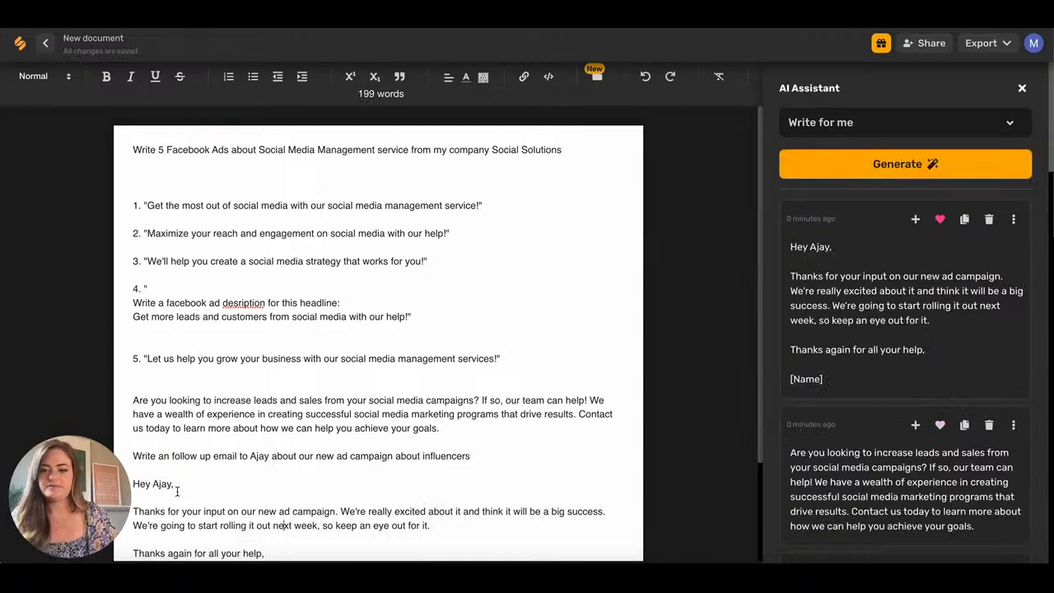
pyautogui.scroll(-3, 177, 492)
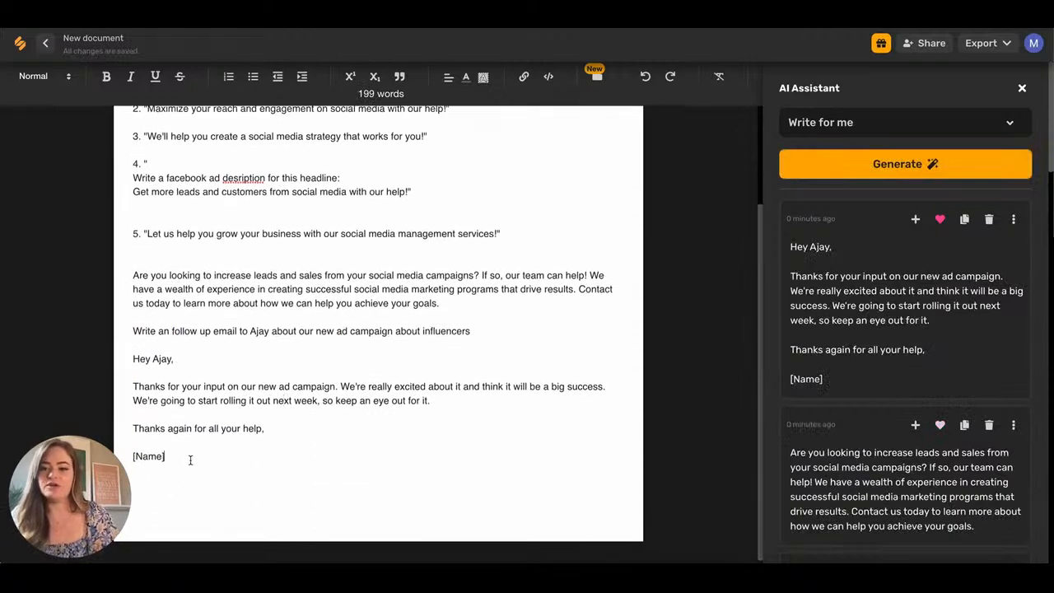
pyautogui.press('Return')
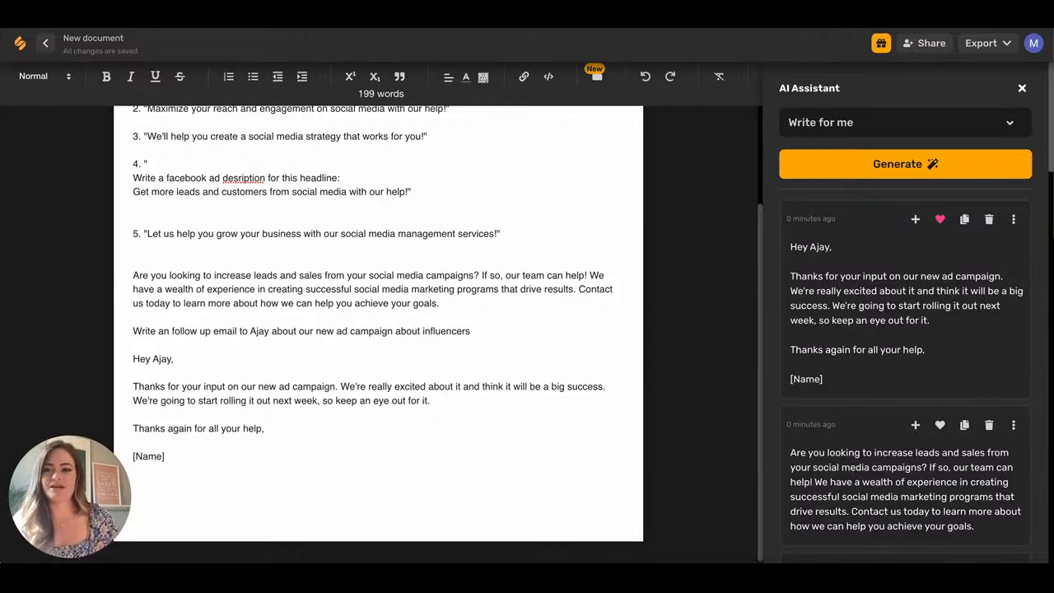
# Go back to the Simplified home and browse the short-form assistant templates.
pyautogui.click(23, 50)
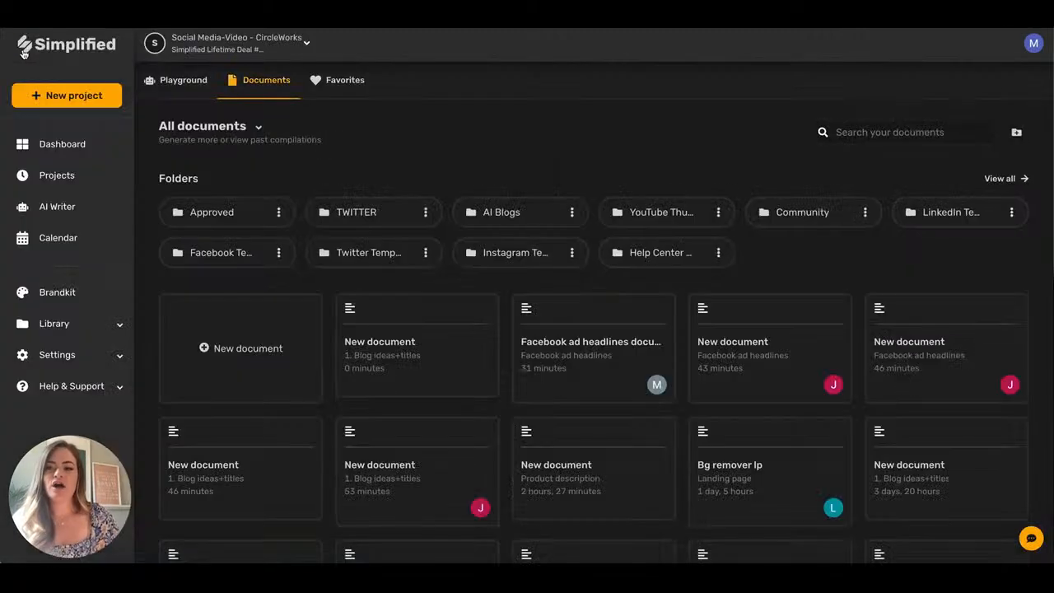
pyautogui.click(173, 80)
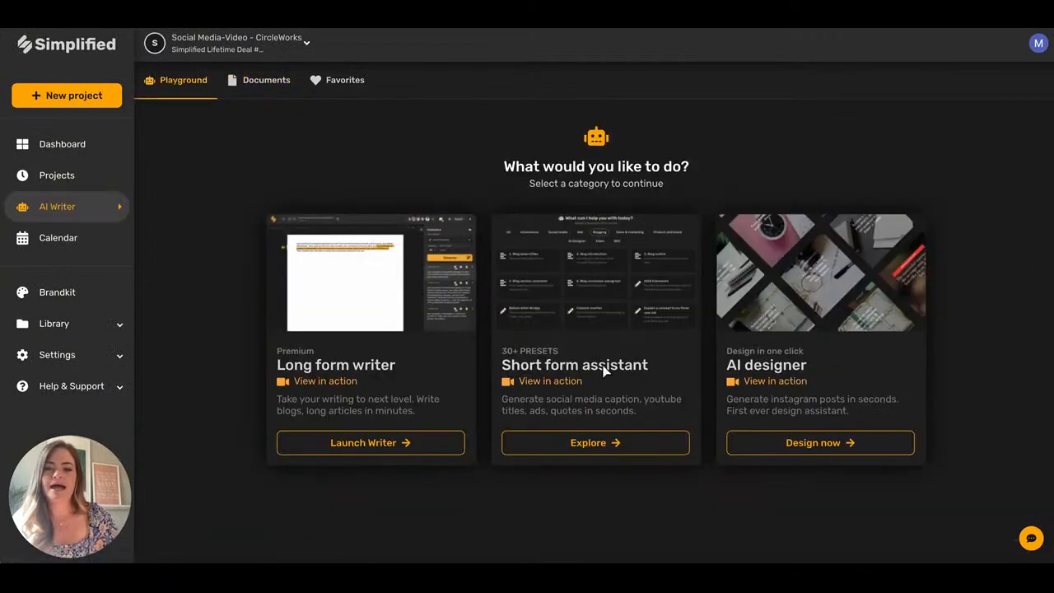
pyautogui.click(616, 443)
pyautogui.scroll(-10, 431, 333)
pyautogui.scroll(-4, 463, 330)
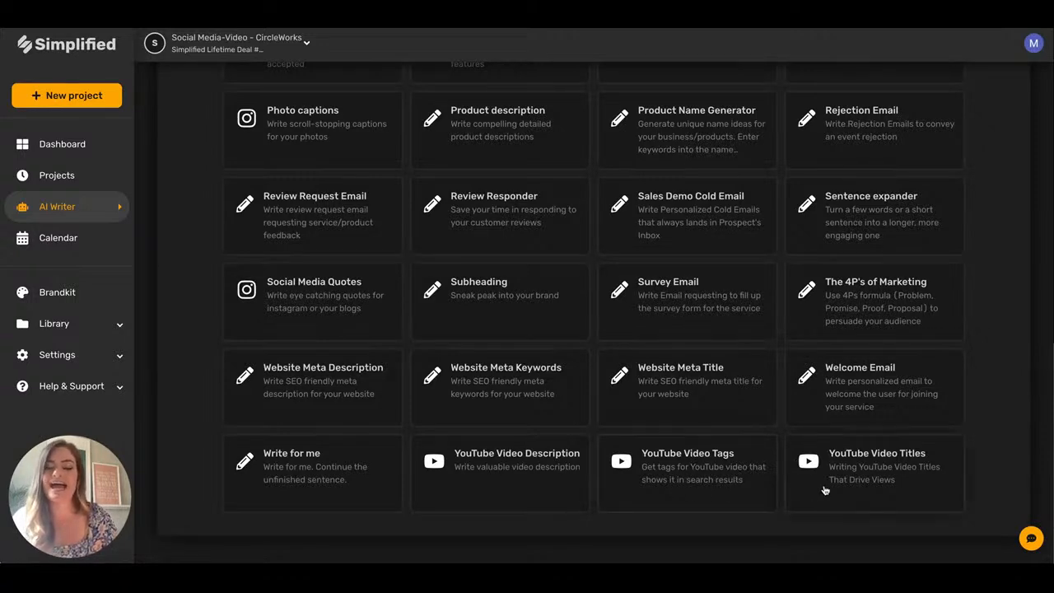
pyautogui.scroll(4, 536, 499)
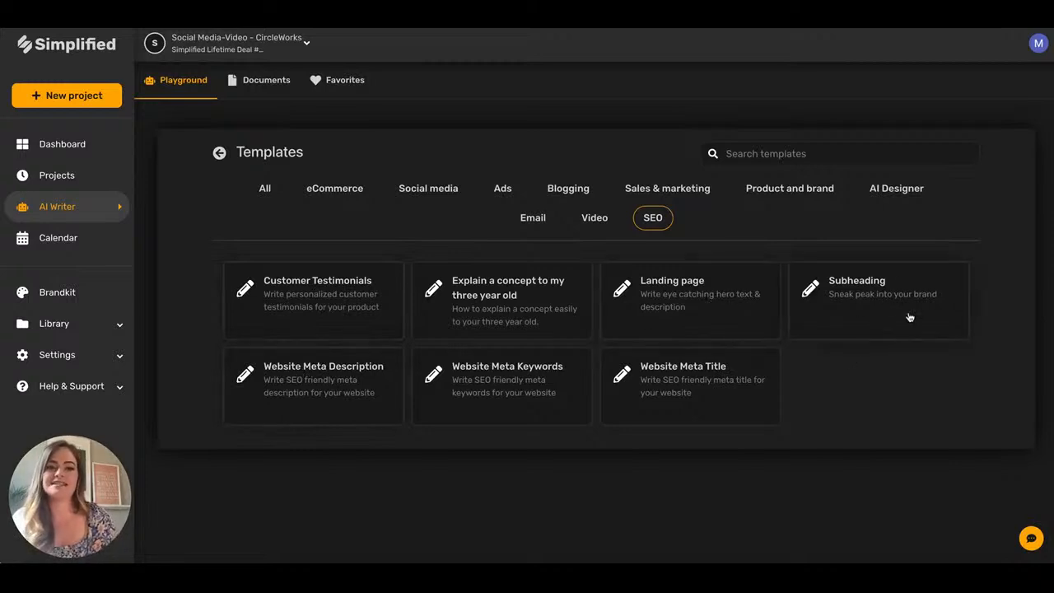
# Filter the templates through Sales & marketing, Blogging, Ads, Social media, and finally eCommerce.
pyautogui.click(667, 189)
pyautogui.click(588, 192)
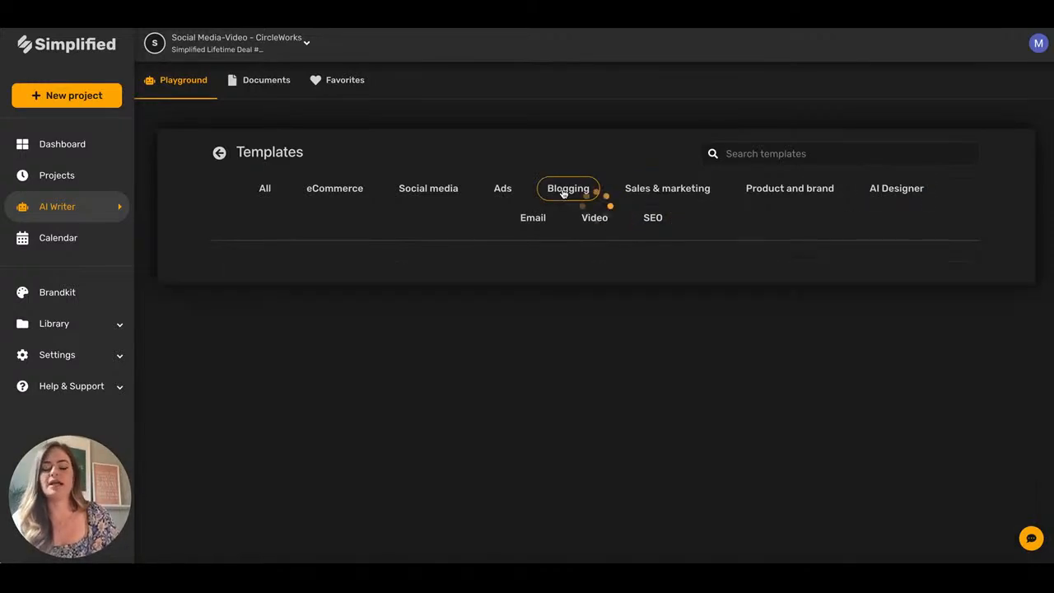
pyautogui.click(491, 191)
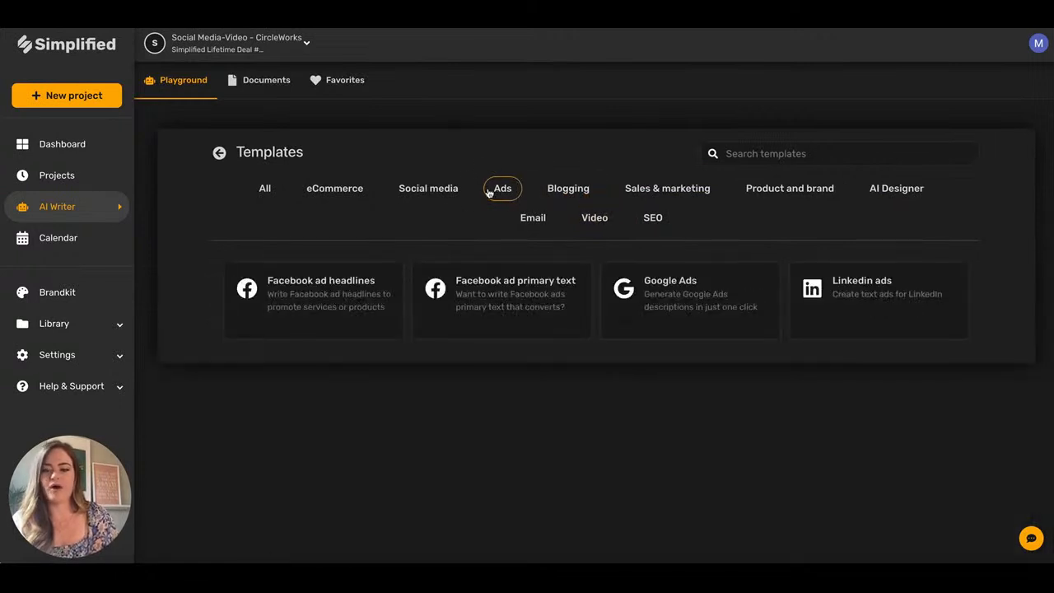
pyautogui.click(422, 200)
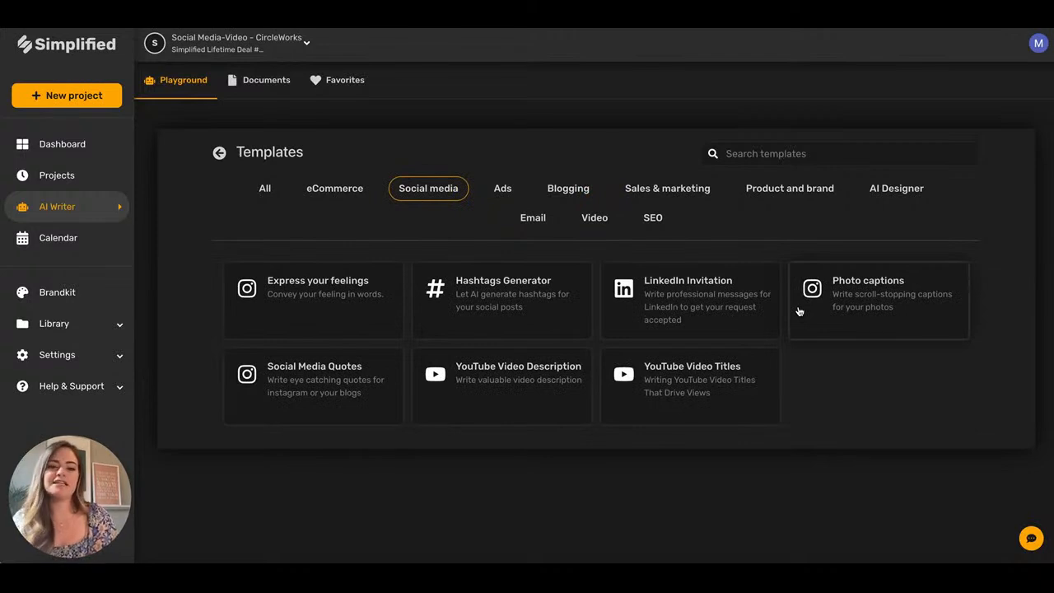
pyautogui.click(330, 189)
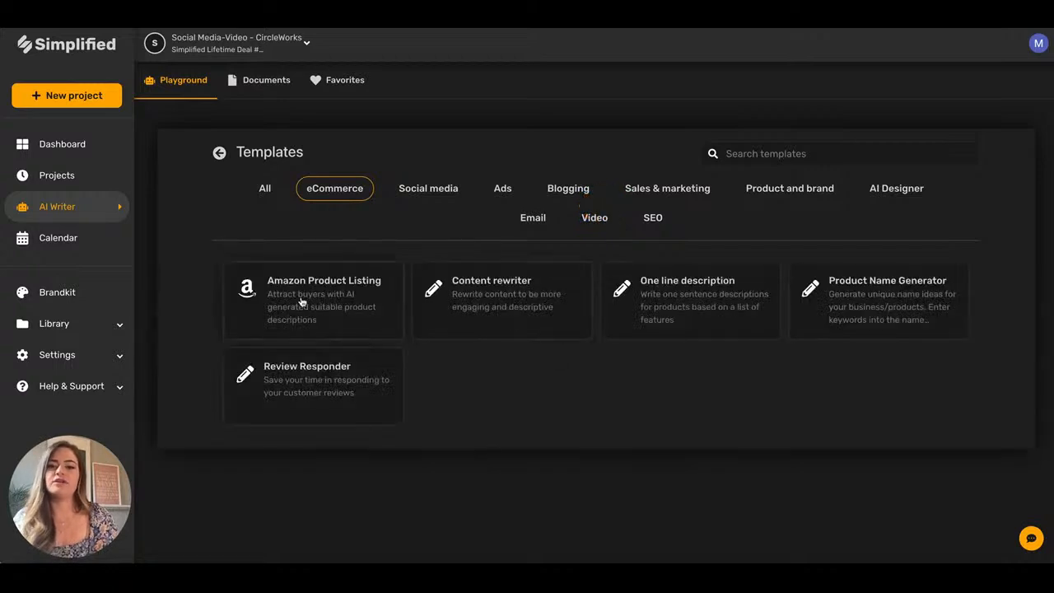
# Open the Amazon Product Listing template and glance at the output language list.
pyautogui.click(302, 302)
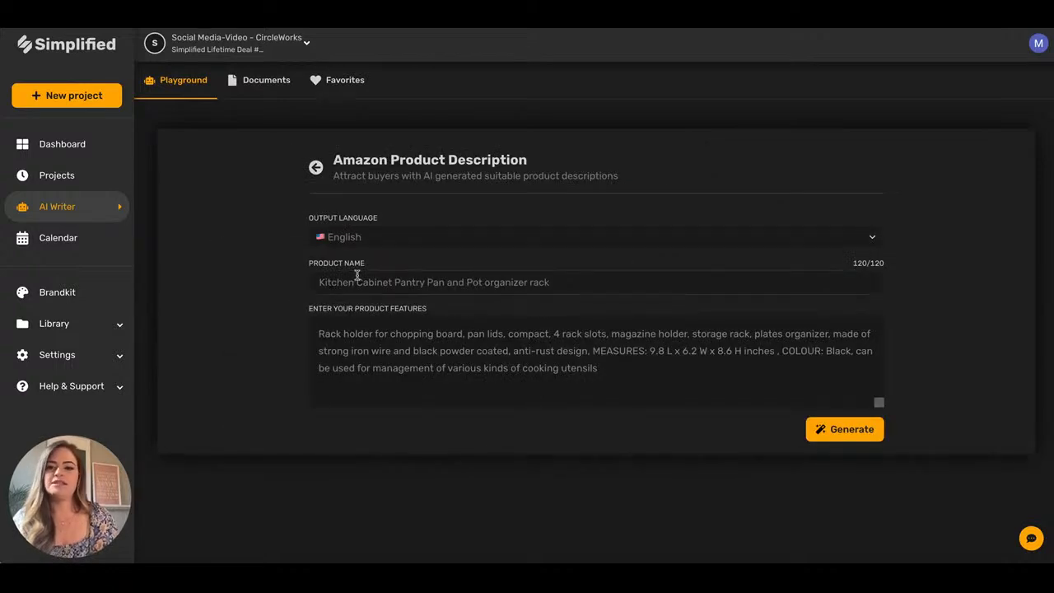
pyautogui.click(872, 239)
pyautogui.click(872, 240)
# Enter product name 'Samantha Straw Hat' with features handwoven, straw hat, uv protection.
pyautogui.click(361, 286)
pyautogui.write('Straw Hat')
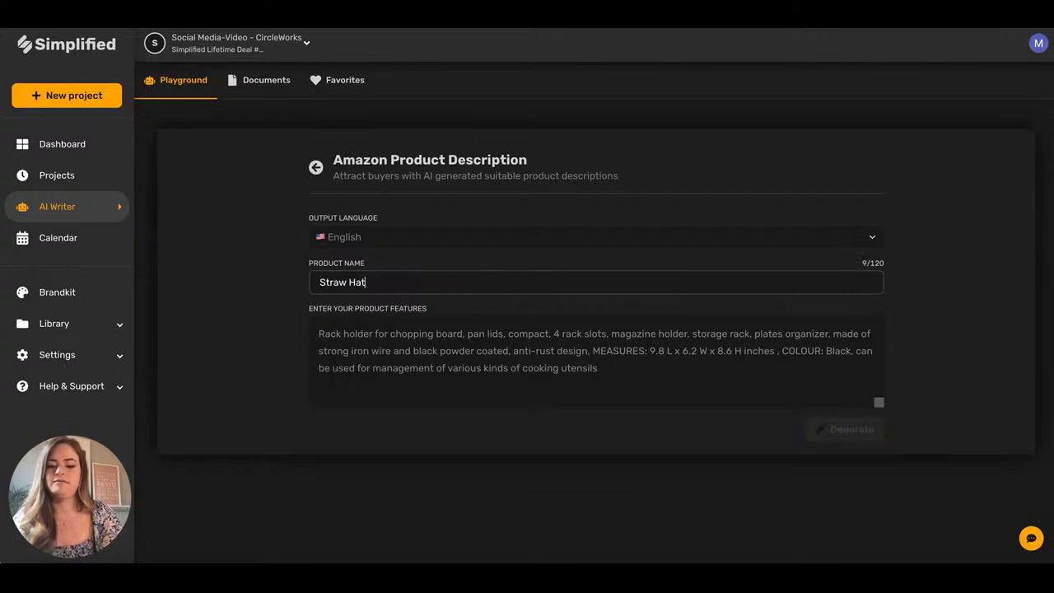
pyautogui.click(324, 282)
pyautogui.write('amantha ')
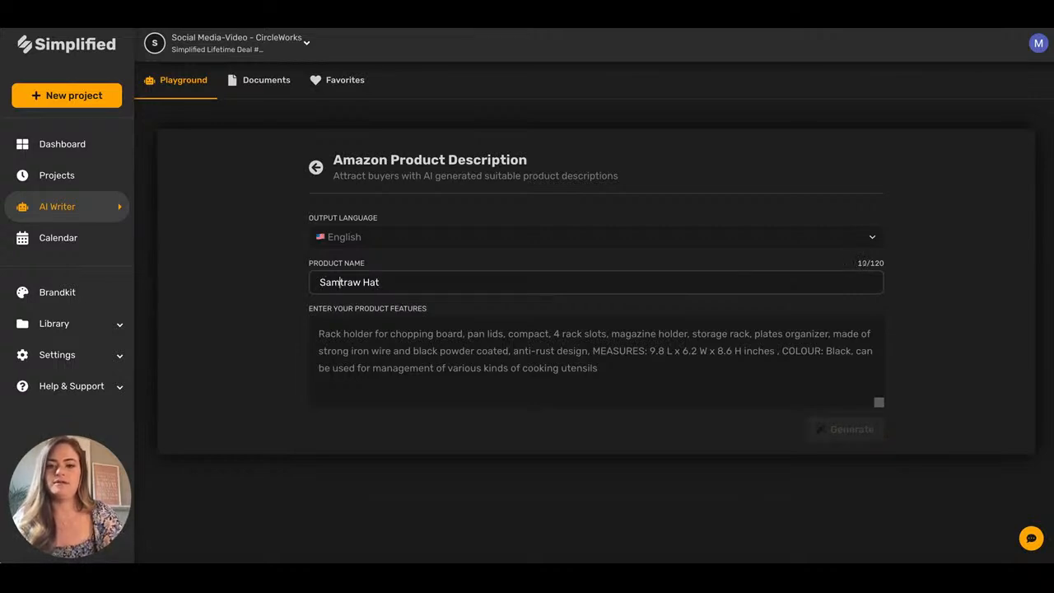
pyautogui.write('S')
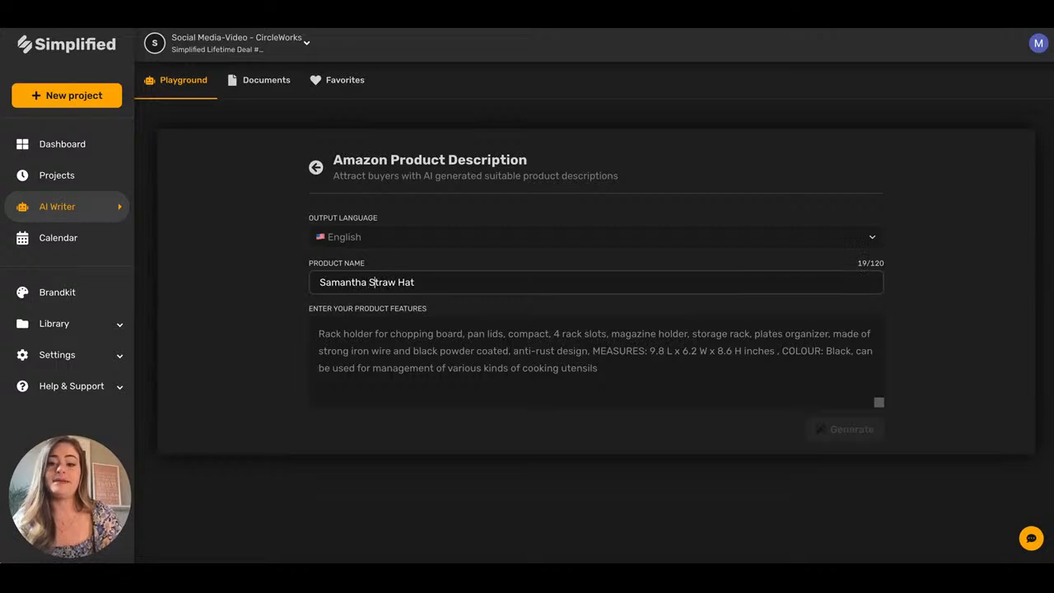
pyautogui.click(323, 331)
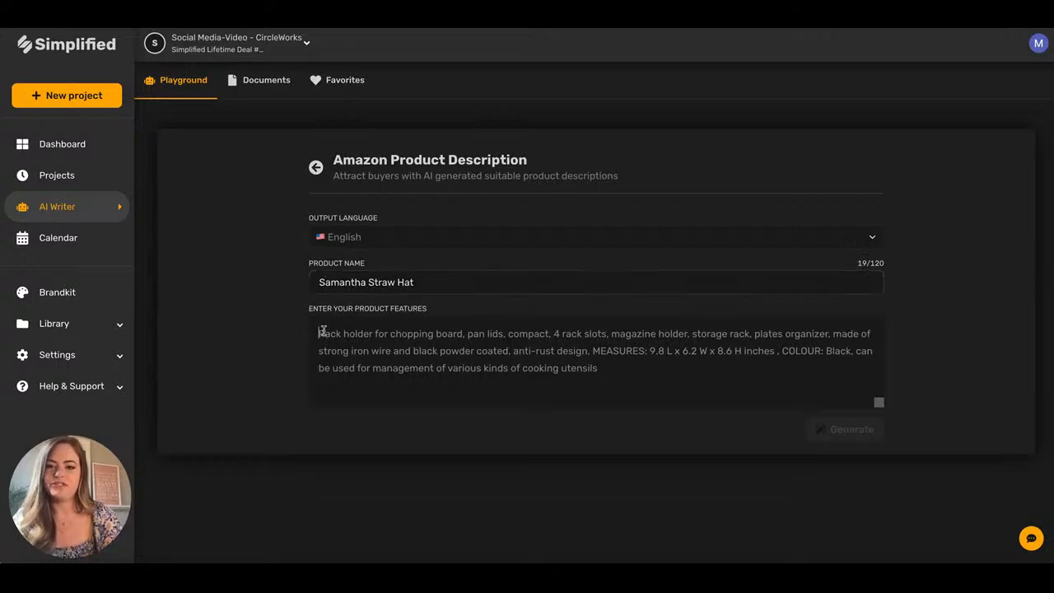
pyautogui.write('handwo')
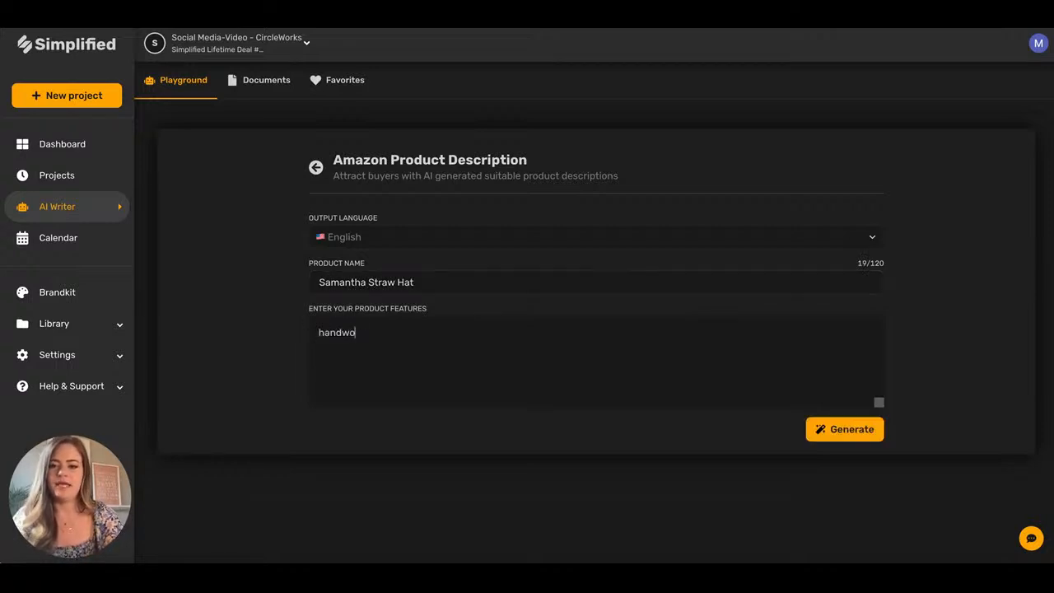
pyautogui.write('ven, stra')
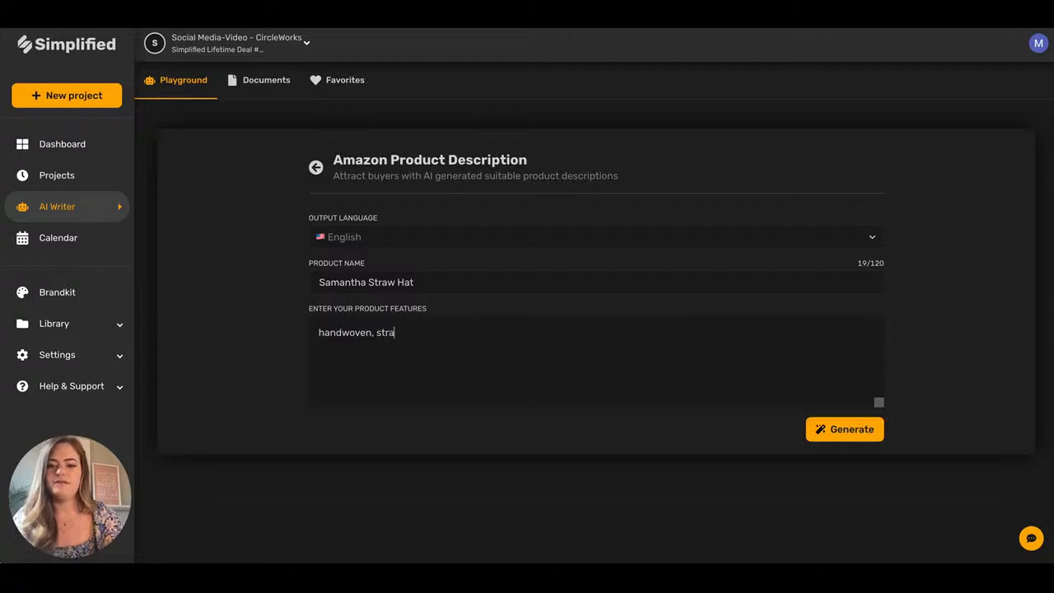
pyautogui.write('w hat, uv protection')
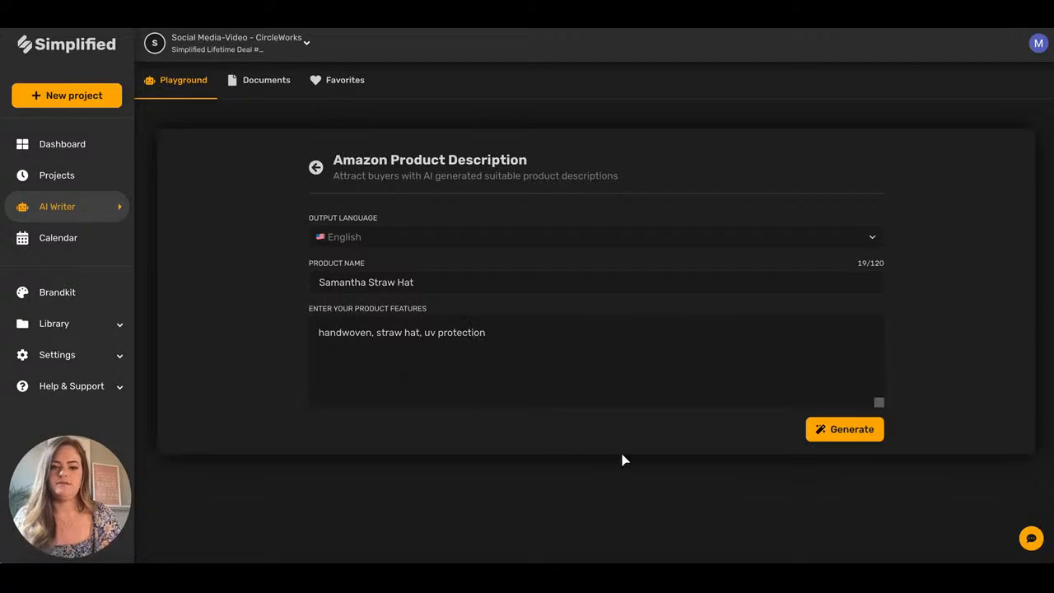
# Generate one Amazon description for the Samantha Straw Hat, then a second variant.
pyautogui.click(848, 430)
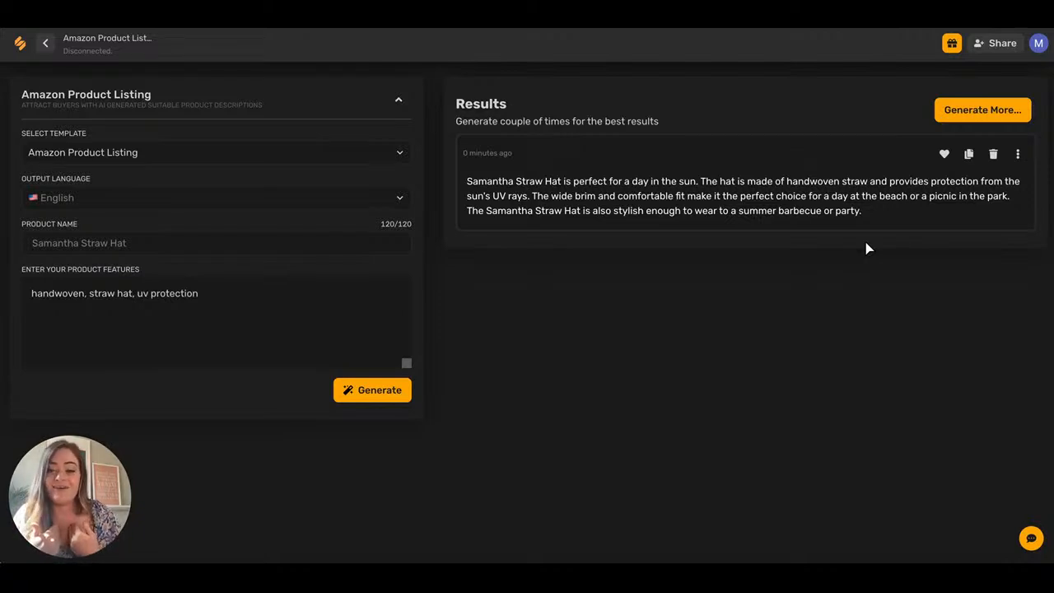
pyautogui.click(962, 105)
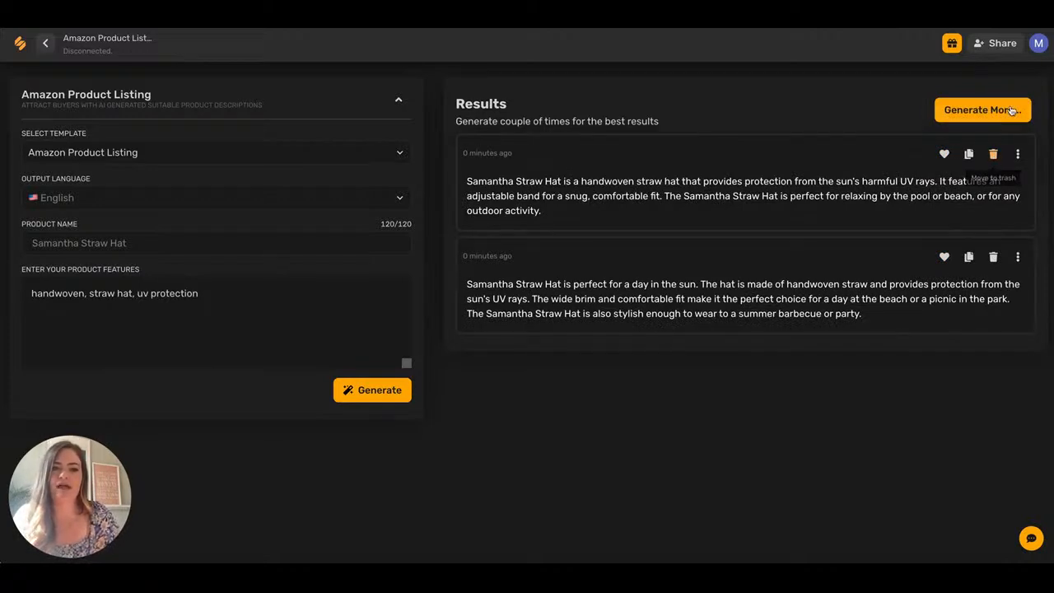
pyautogui.click(1002, 43)
pyautogui.click(718, 197)
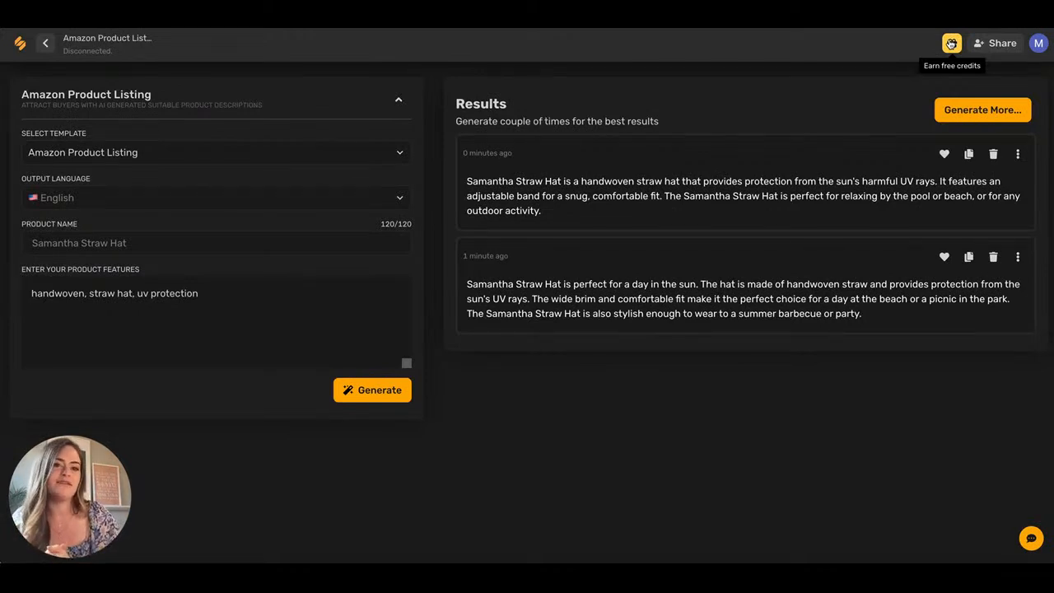
# Return to the Documents dashboard, opening and then closing the support chat.
pyautogui.click(22, 43)
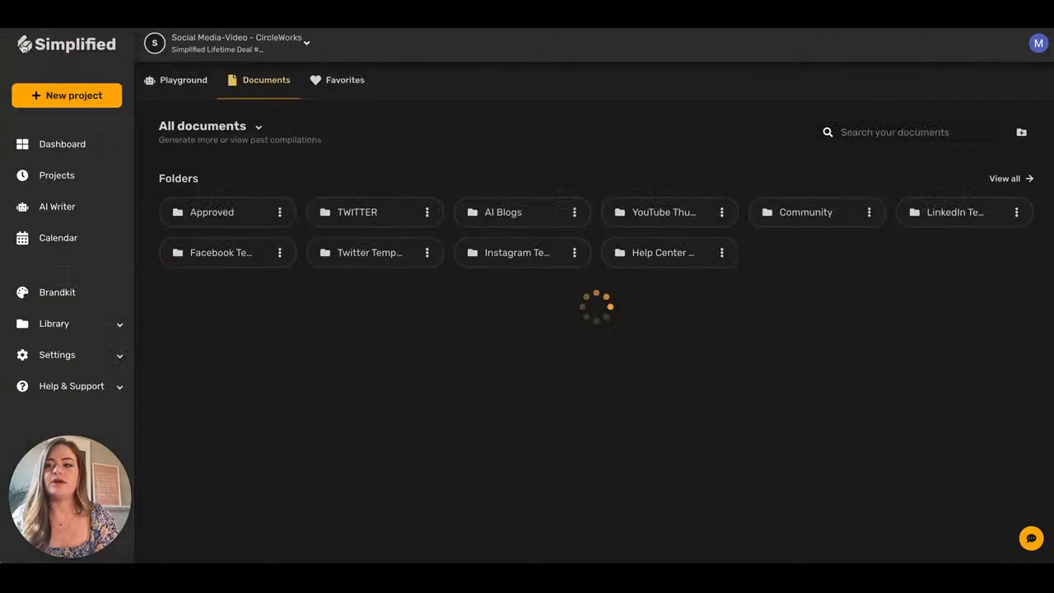
pyautogui.click(1032, 538)
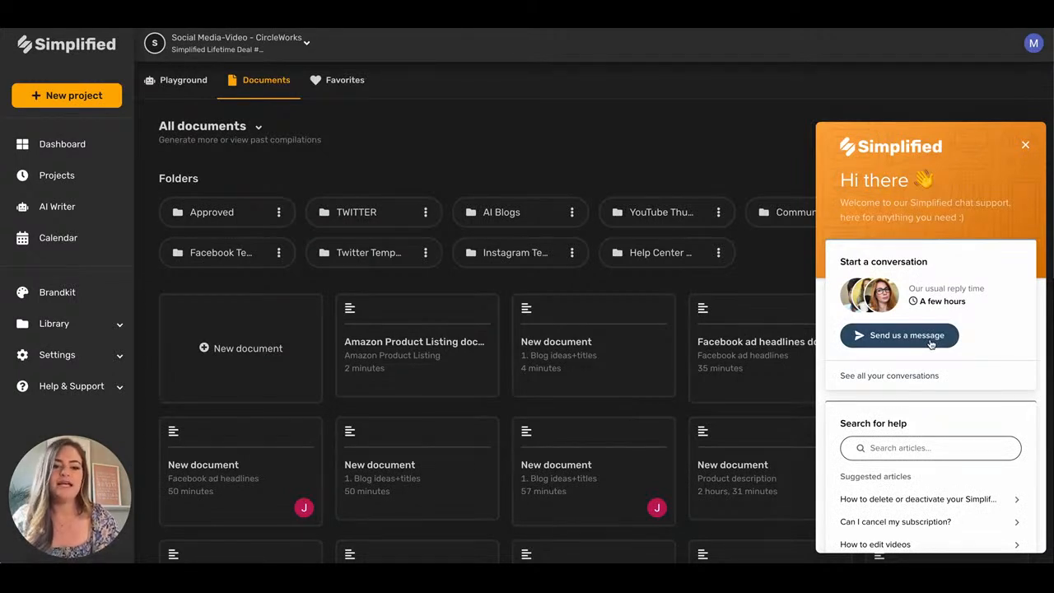
pyautogui.click(1025, 144)
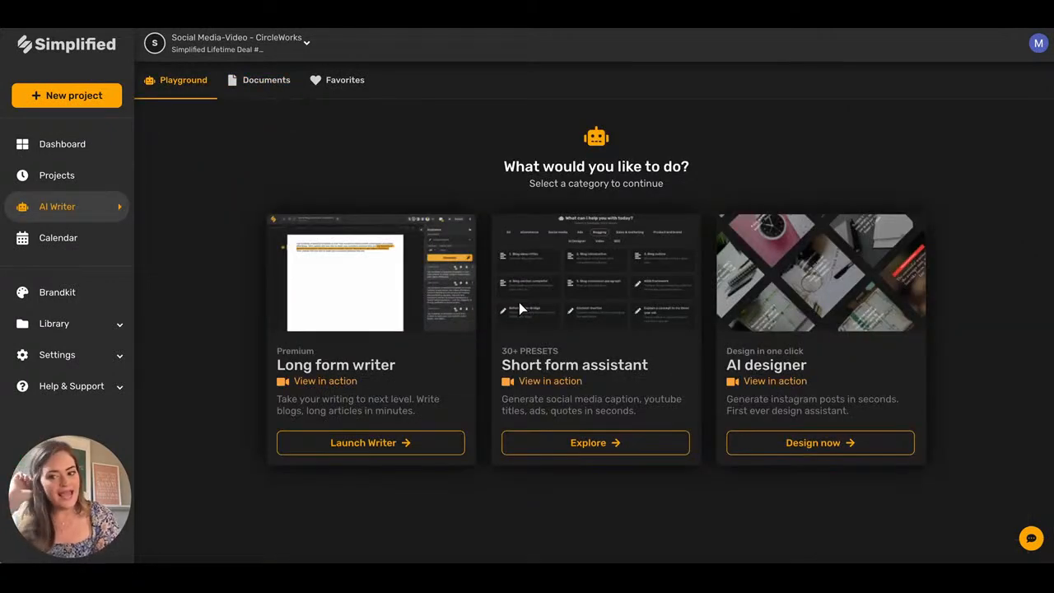
# Open Social Media Quotes with topic 'Motivational quotes about meditation' and keywords wellness, stillness, peace.
pyautogui.click(846, 442)
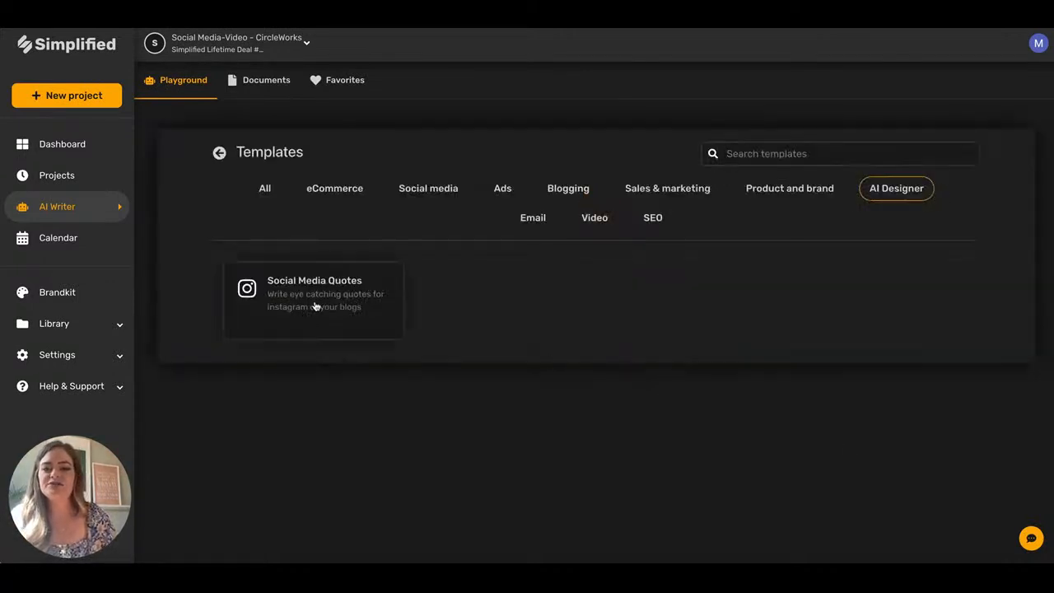
pyautogui.click(350, 306)
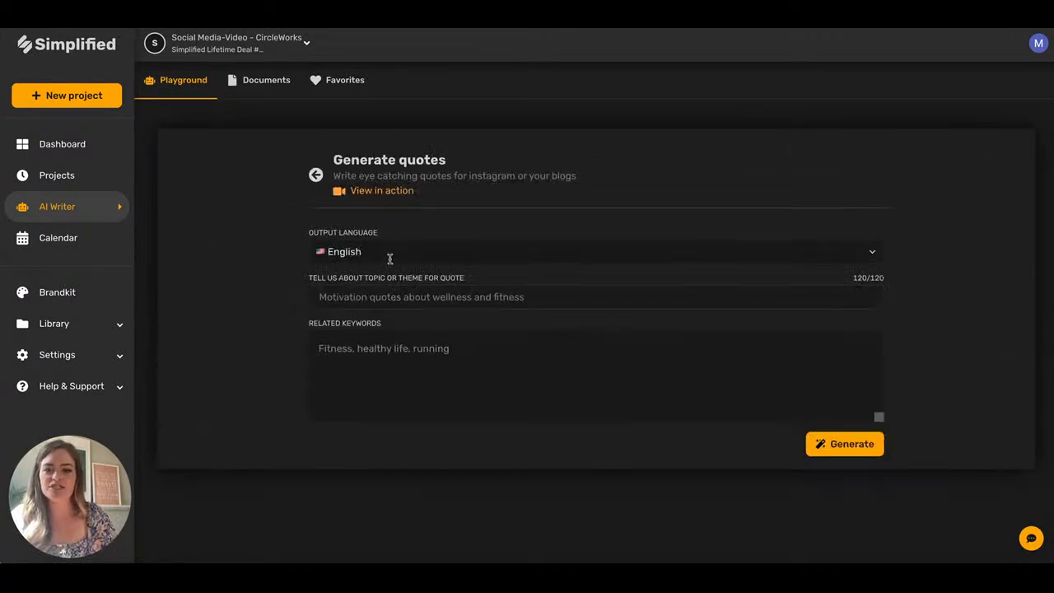
pyautogui.click(379, 290)
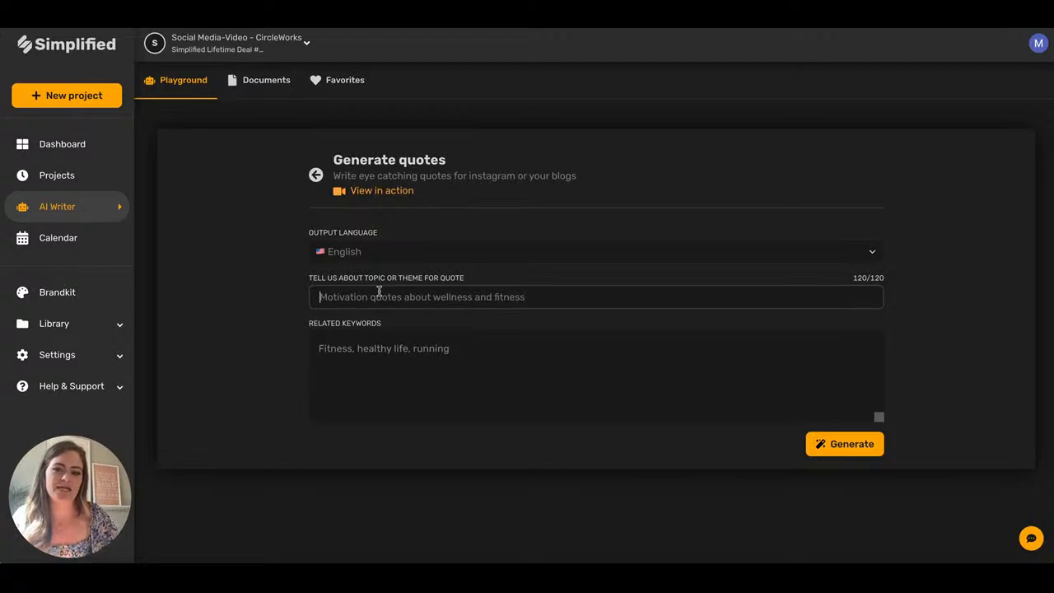
pyautogui.press('BackSpace')
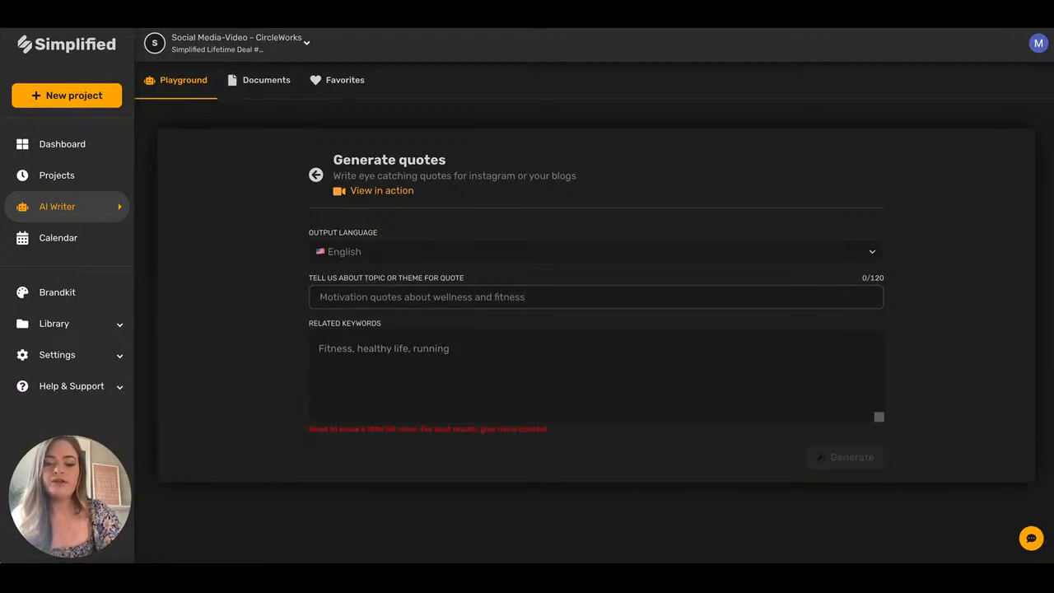
pyautogui.write('Motivational quotes about')
pyautogui.write('meditation')
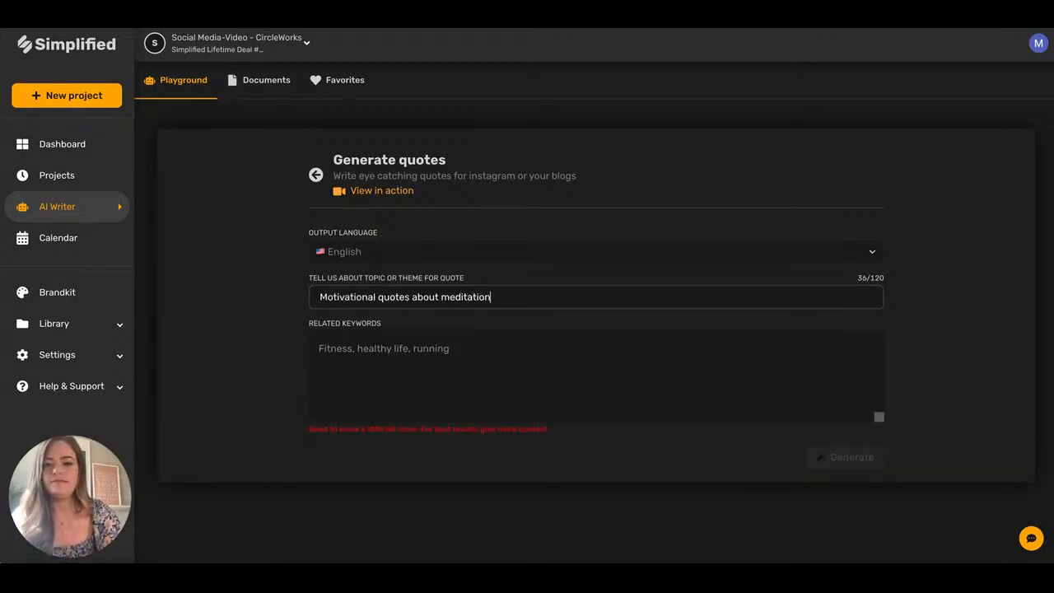
pyautogui.click(313, 358)
pyautogui.write('wellne')
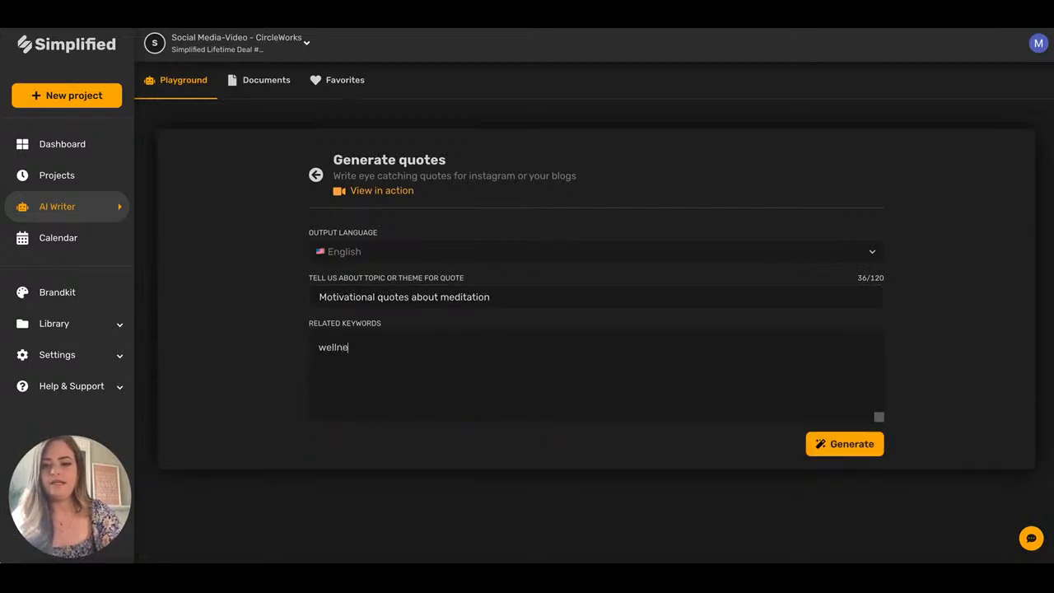
pyautogui.write('ss, stillnes')
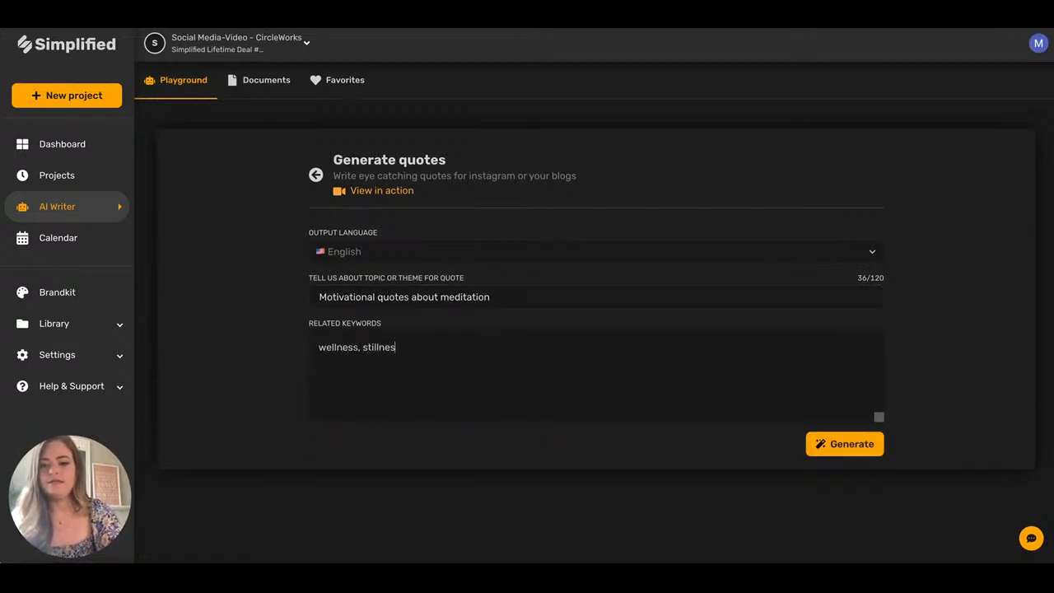
pyautogui.write('s, peace')
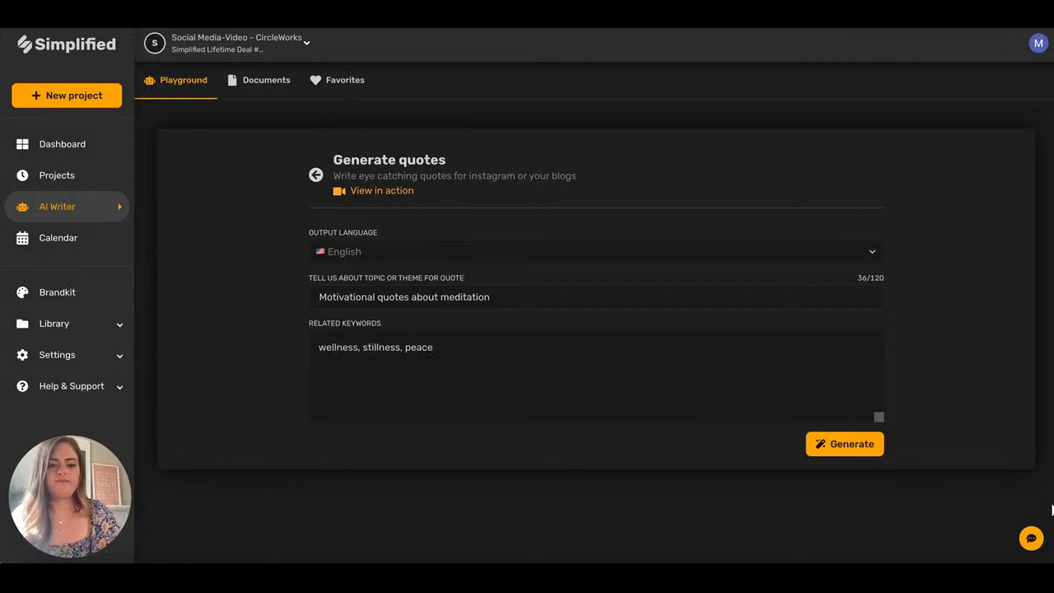
# Generate meditation quotes and select beginner's mind, anxiety of life, quieter you become, take care of your body.
pyautogui.click(872, 447)
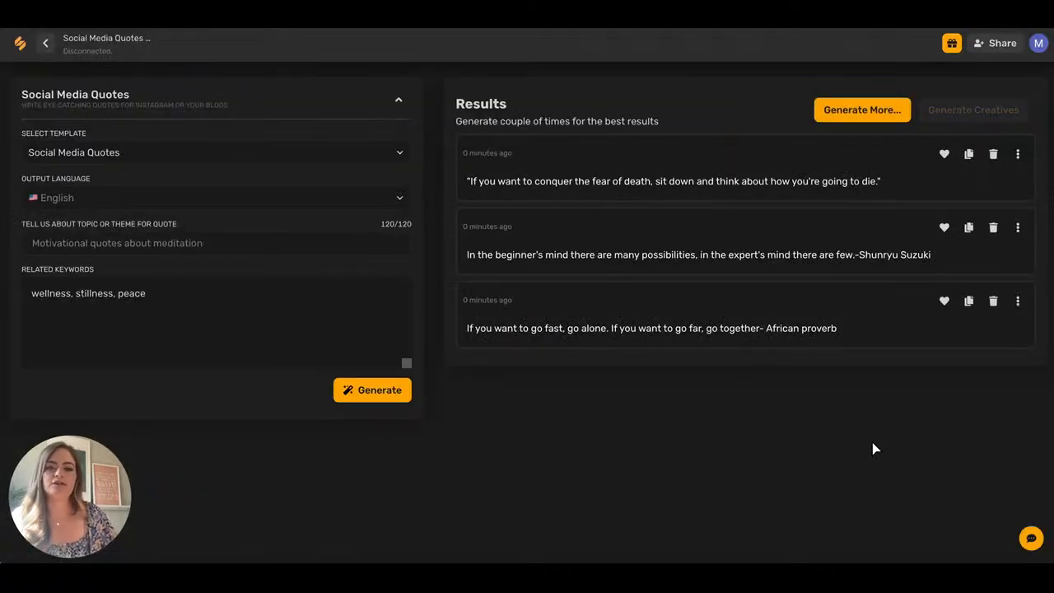
pyautogui.click(897, 247)
pyautogui.click(910, 115)
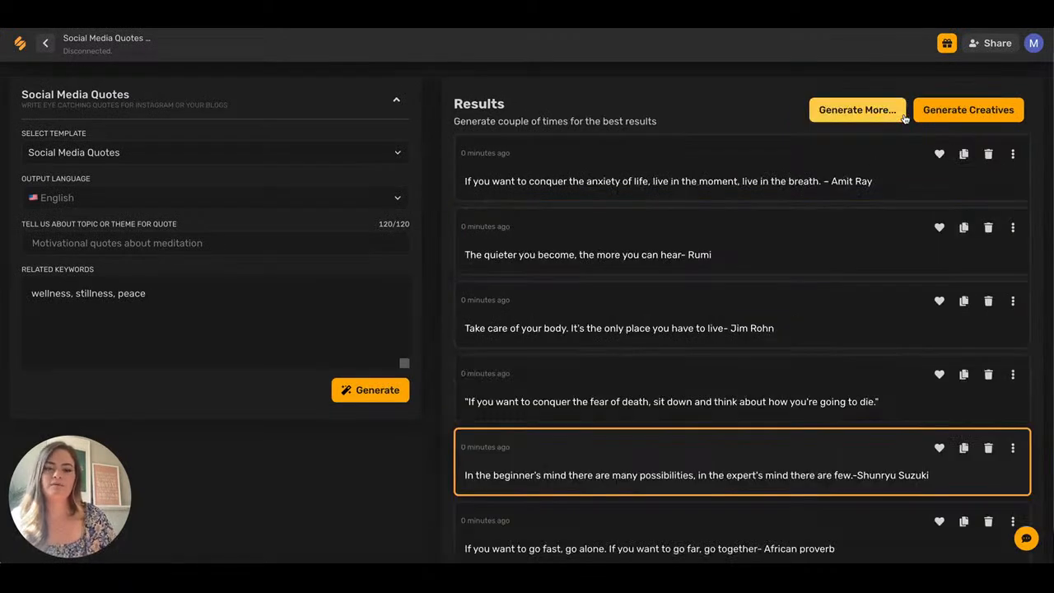
pyautogui.click(688, 173)
pyautogui.click(684, 255)
pyautogui.click(679, 334)
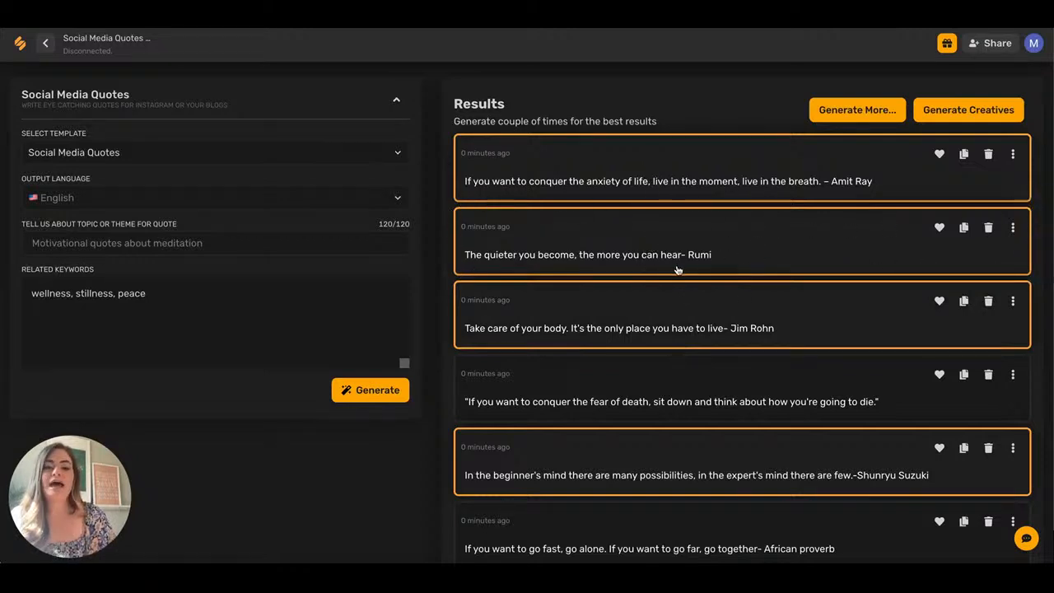
# Generate creatives from the four selected quotes and view the second artboard's design.
pyautogui.click(941, 115)
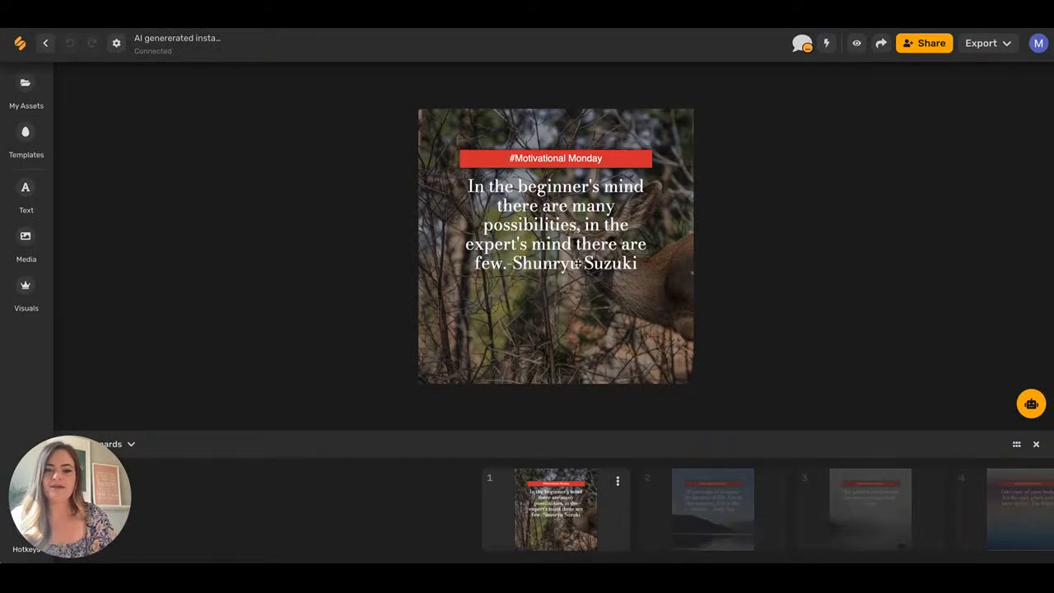
pyautogui.click(680, 489)
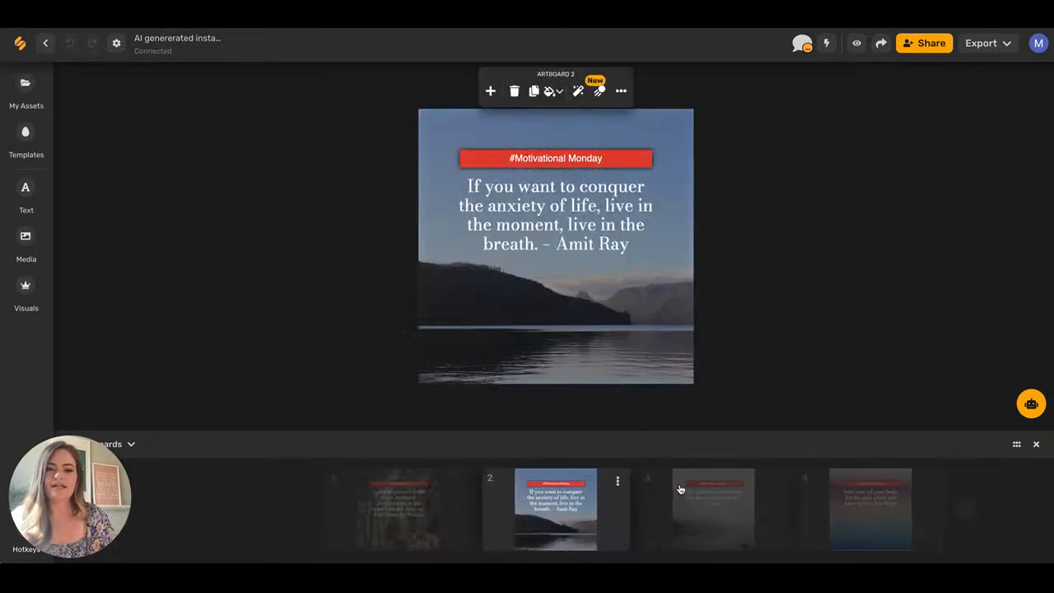
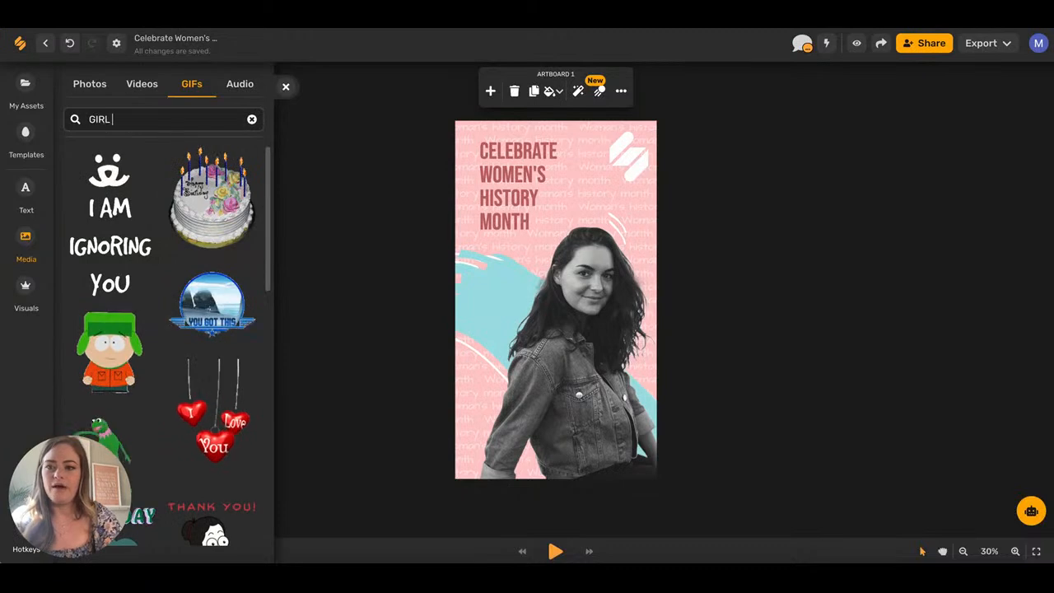
# Add the pinky-promise hands GIF from a GIRL POWER search and place it on the woman's jacket.
pyautogui.write('POWER')
pyautogui.press('Return')
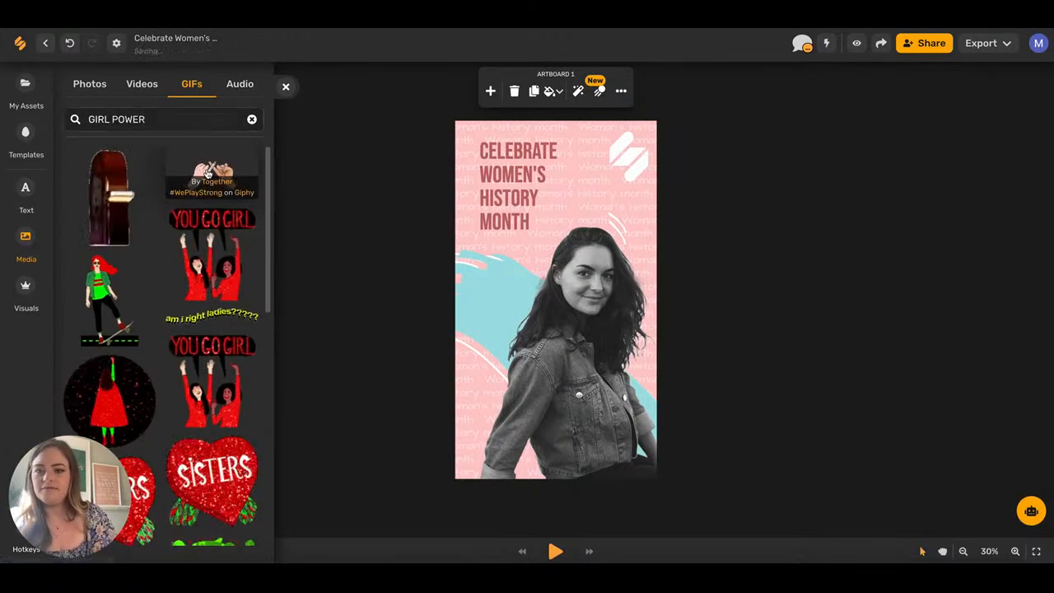
pyautogui.click(208, 172)
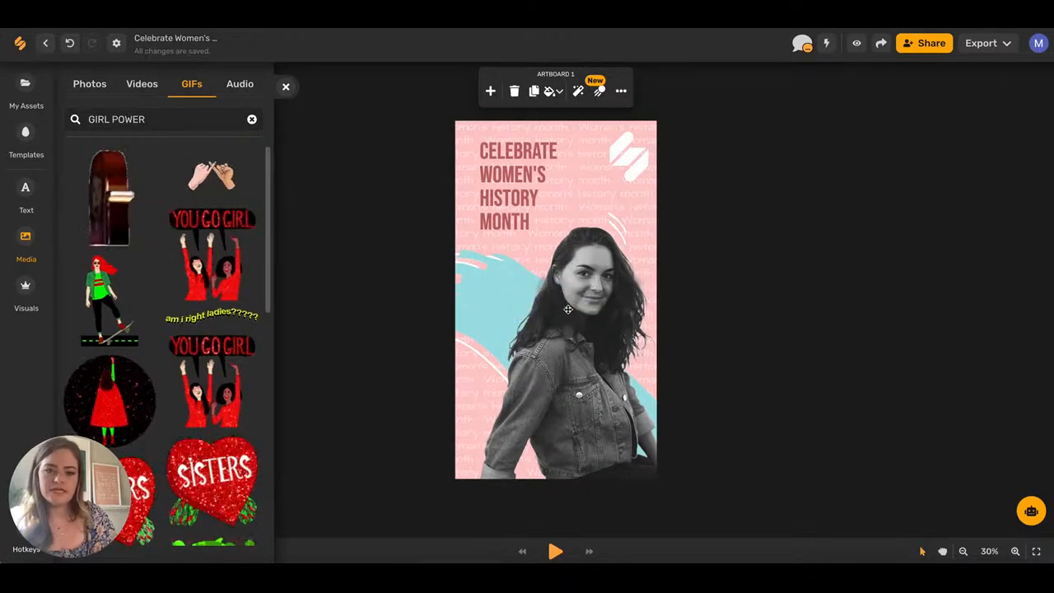
pyautogui.moveTo(566, 311); pyautogui.dragTo(583, 418)
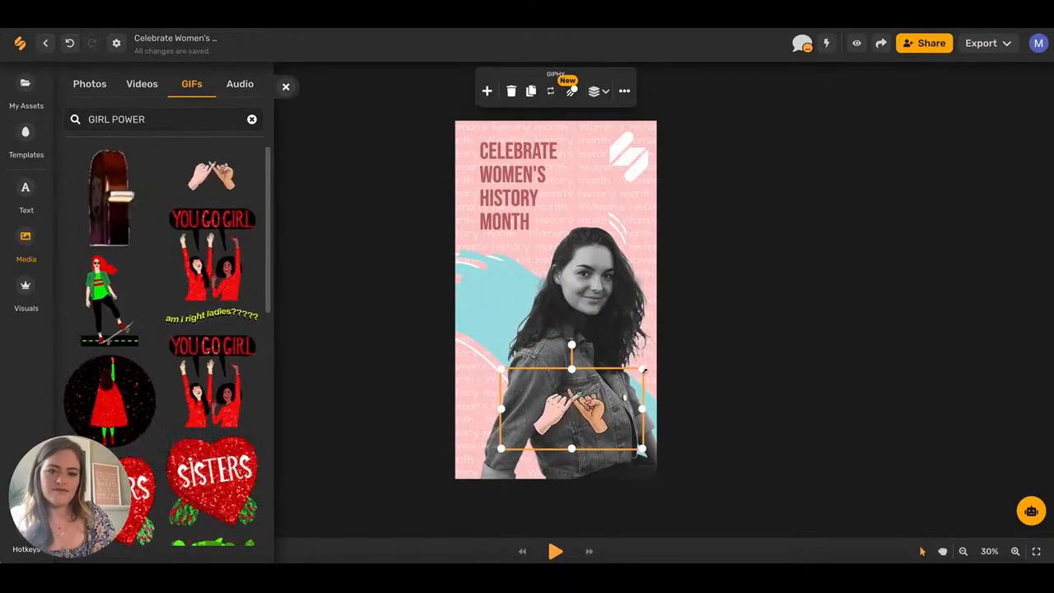
pyautogui.click(286, 86)
# Try a businesswoman illustration from the Illustrations collection, resizing it, then delete it.
pyautogui.click(26, 286)
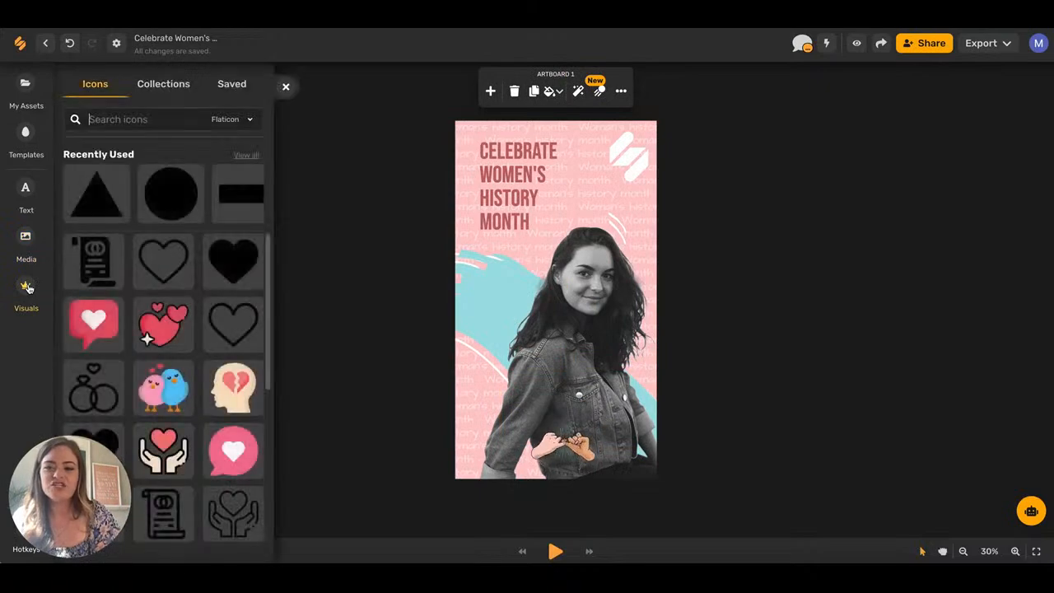
pyautogui.scroll(-5, 148, 288)
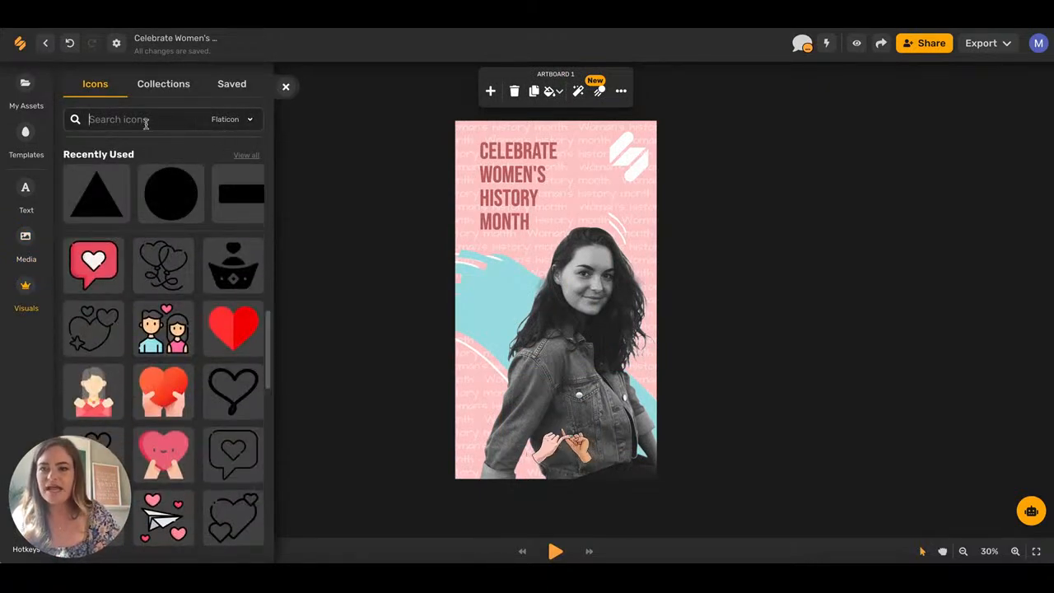
pyautogui.click(159, 85)
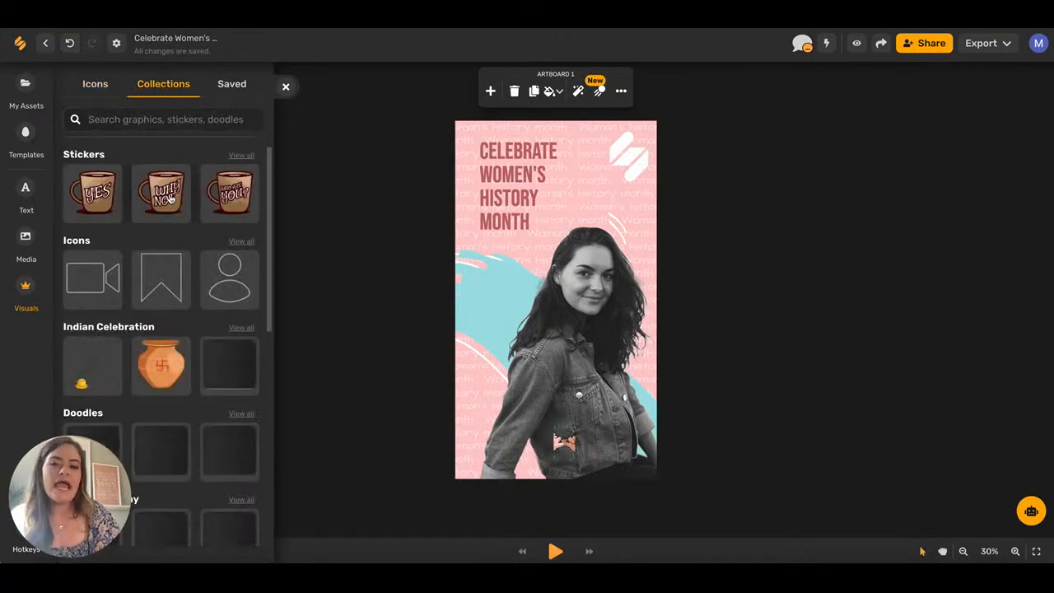
pyautogui.scroll(-5, 195, 330)
pyautogui.scroll(-1, 196, 331)
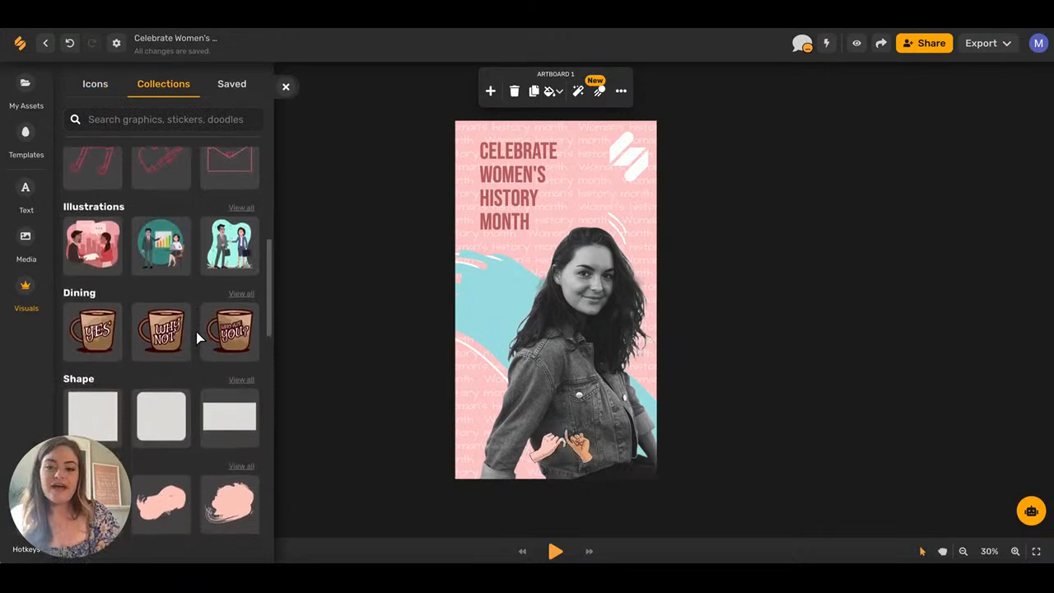
pyautogui.click(243, 206)
pyautogui.scroll(-8, 210, 304)
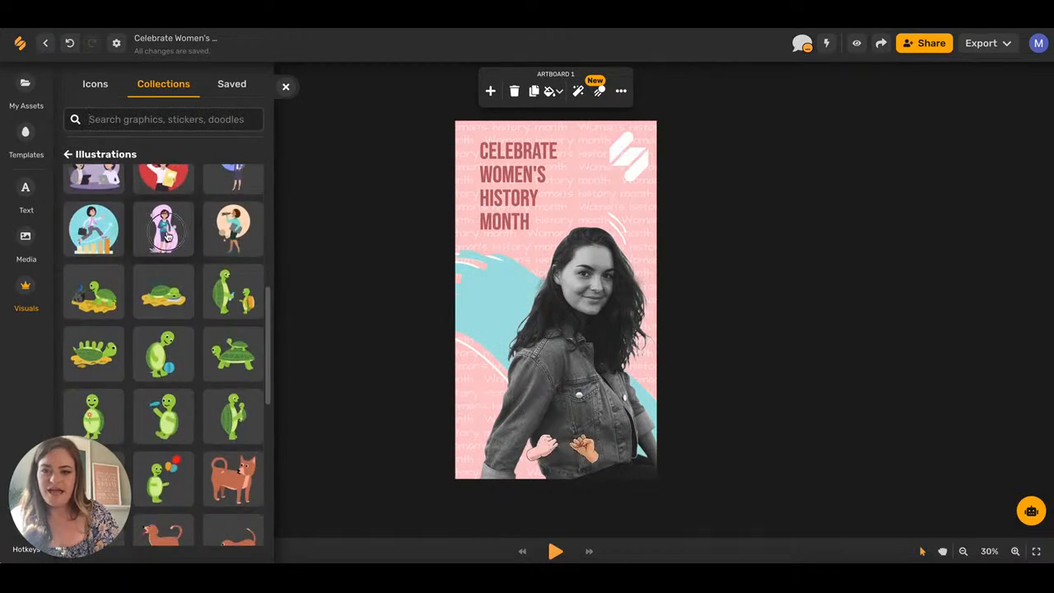
pyautogui.click(163, 228)
pyautogui.moveTo(736, 168); pyautogui.dragTo(538, 295)
pyautogui.moveTo(513, 362); pyautogui.dragTo(489, 328)
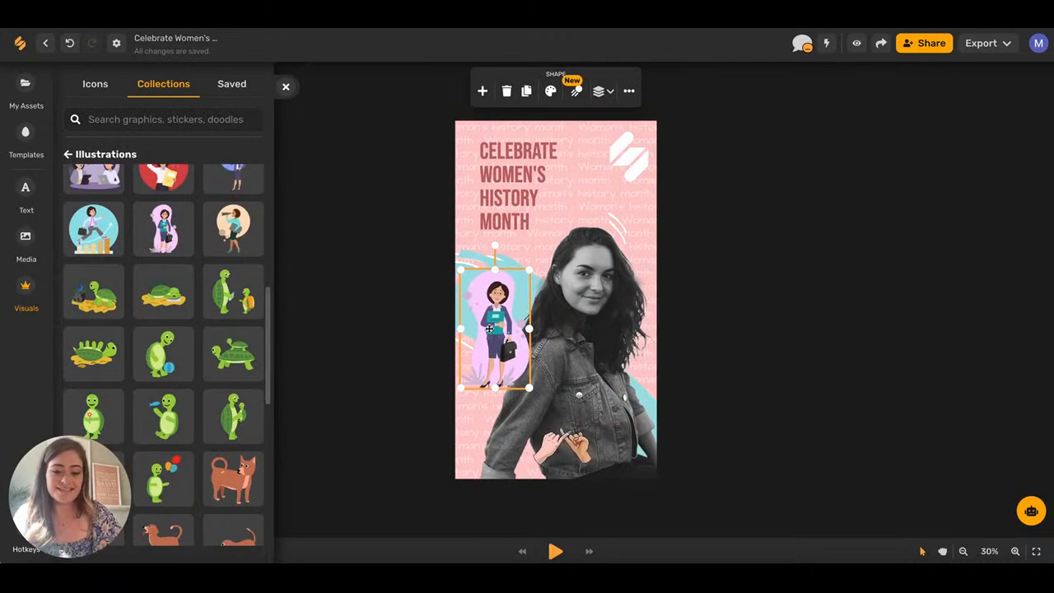
pyautogui.press('Delete')
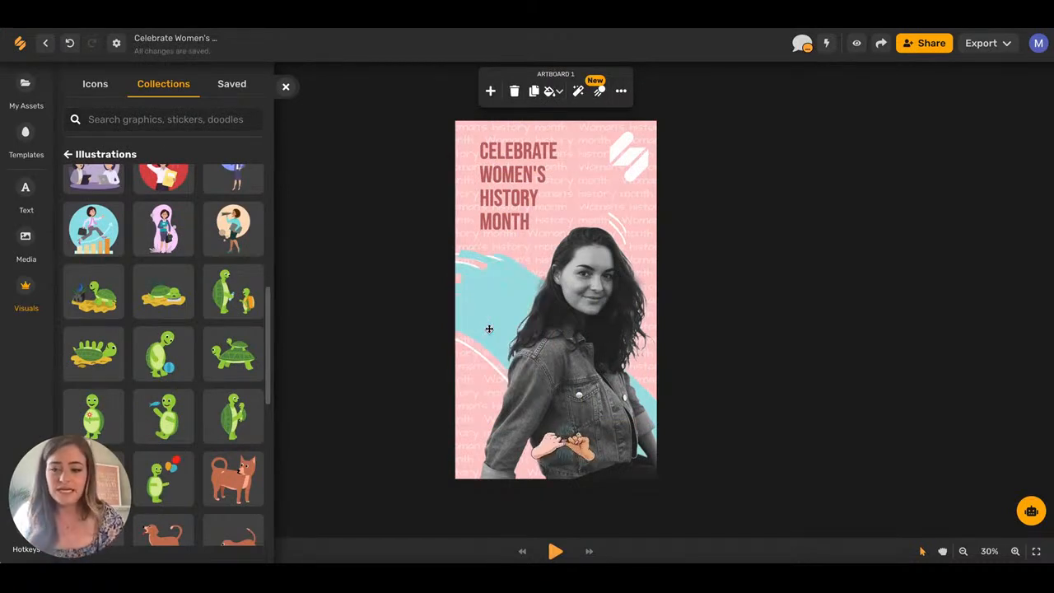
# Add the pink pot-plant doodle from the Doodles collection to the slide.
pyautogui.scroll(-10, 152, 354)
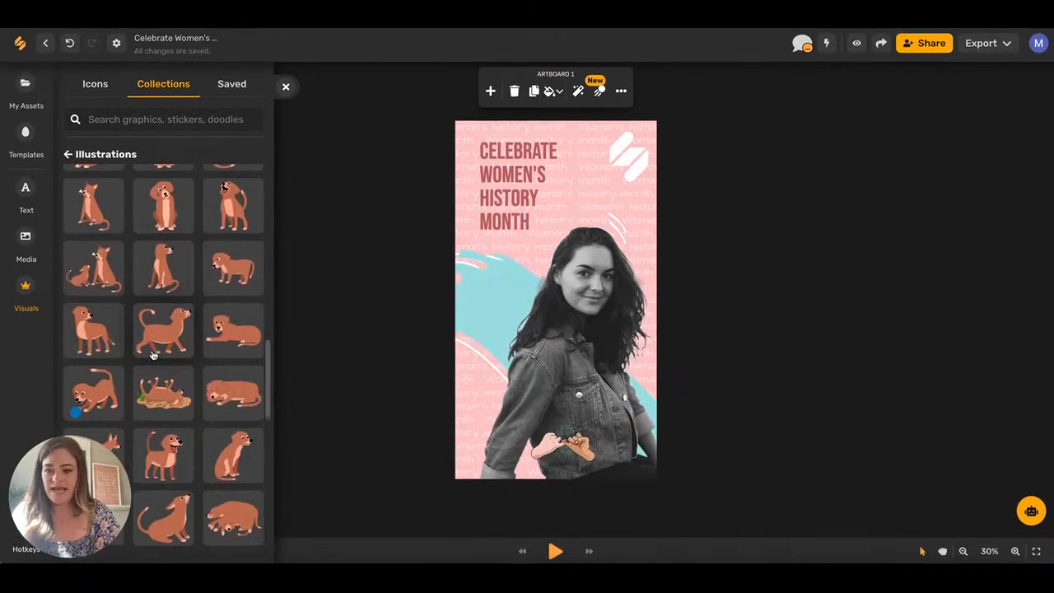
pyautogui.scroll(-10, 153, 354)
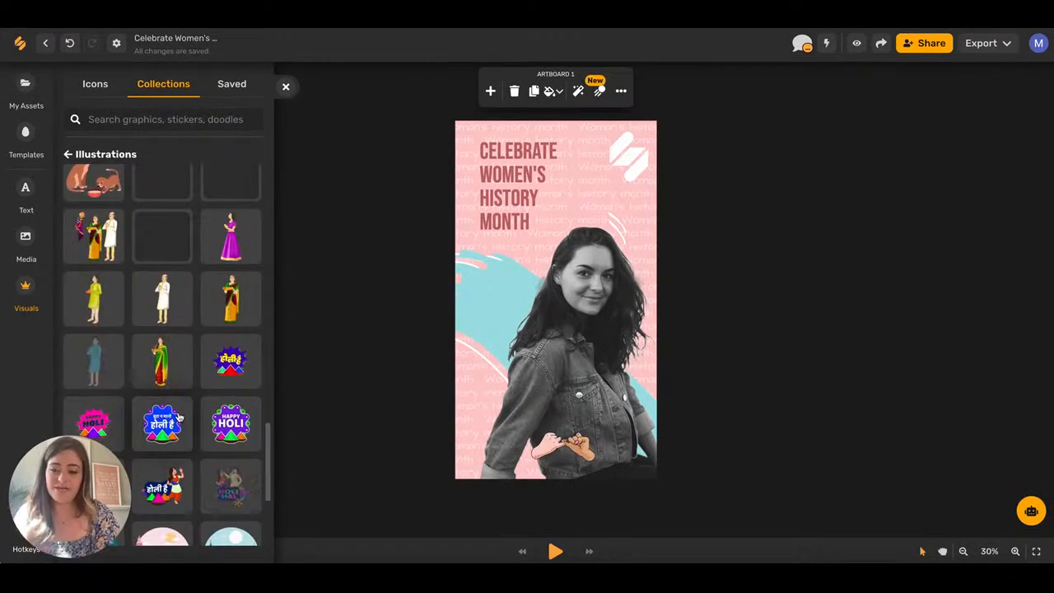
pyautogui.scroll(-5, 179, 419)
pyautogui.click(68, 154)
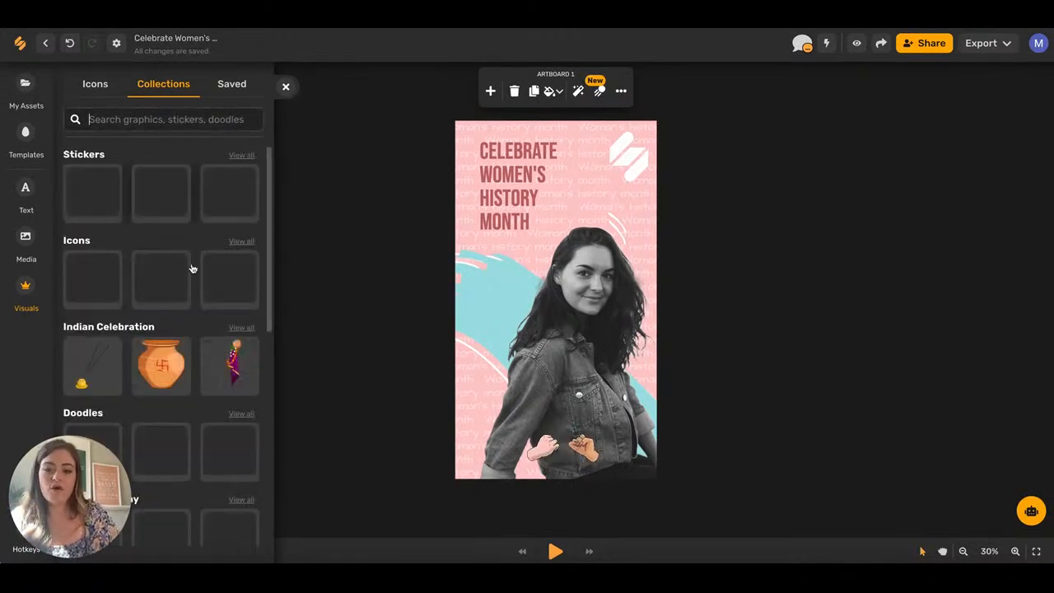
pyautogui.hscroll(5, 192, 270)
pyautogui.hscroll(-1, 192, 270)
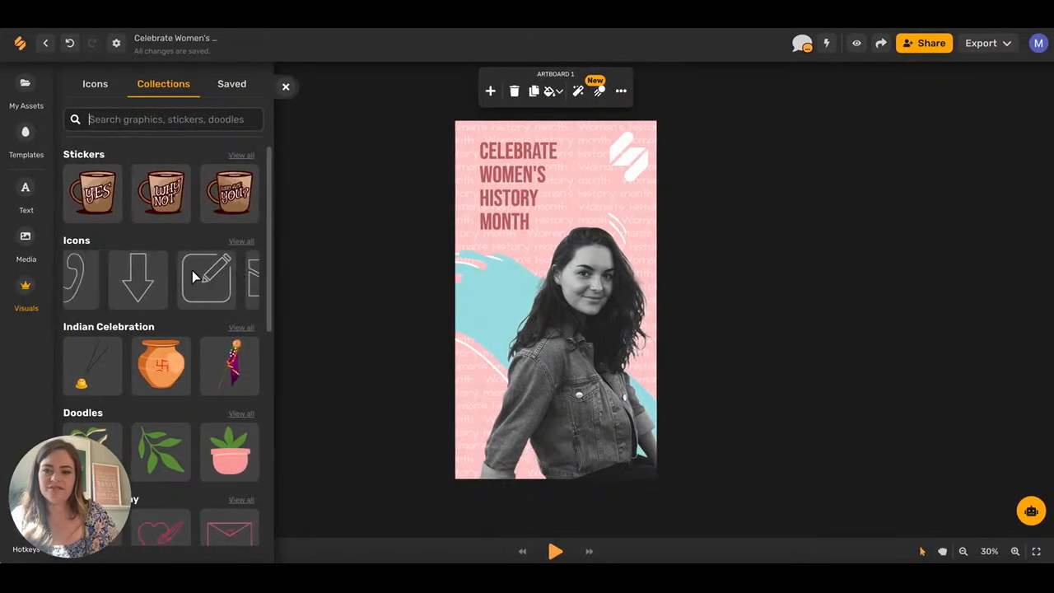
pyautogui.hscroll(-3, 191, 270)
pyautogui.hscroll(5, 231, 356)
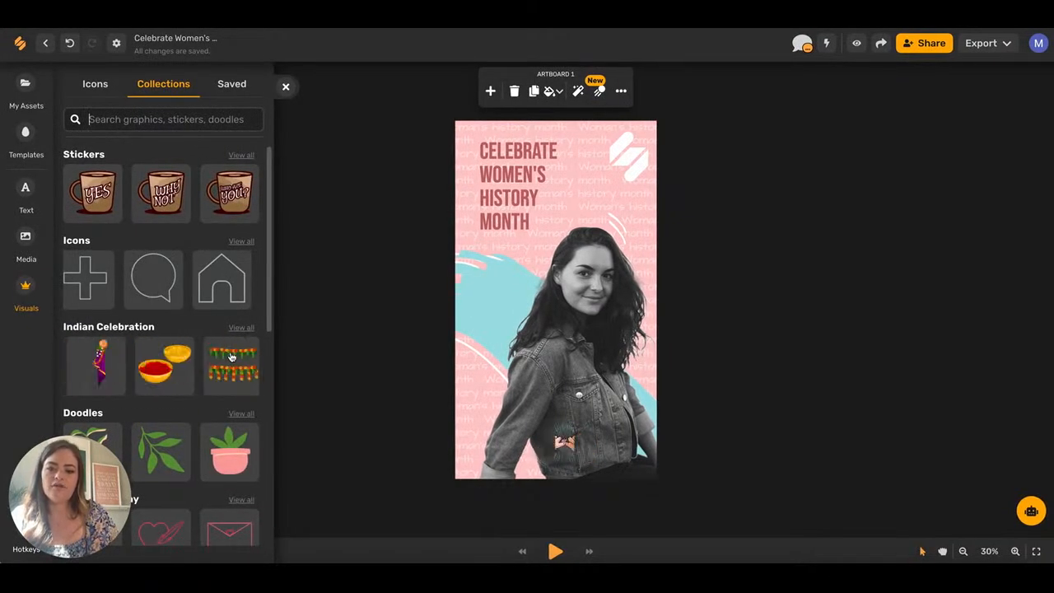
pyautogui.hscroll(-2, 231, 355)
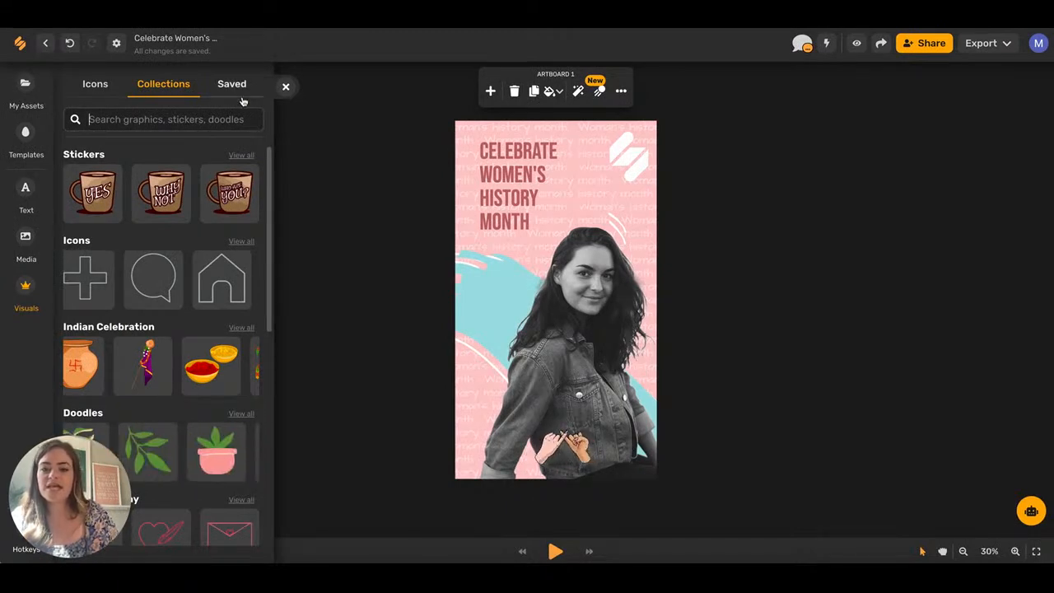
pyautogui.scroll(-3, 223, 356)
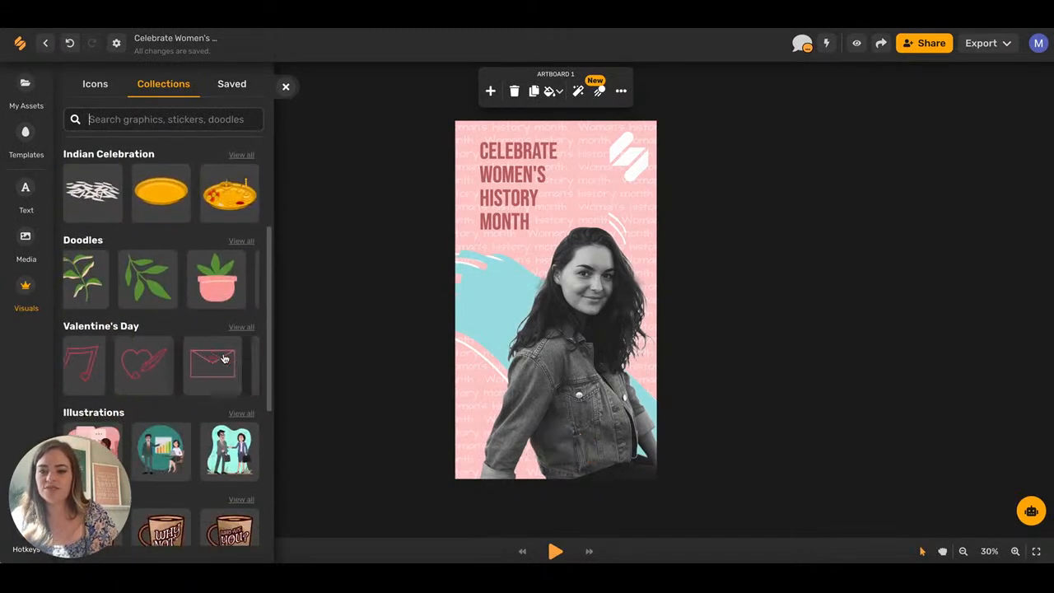
pyautogui.click(218, 272)
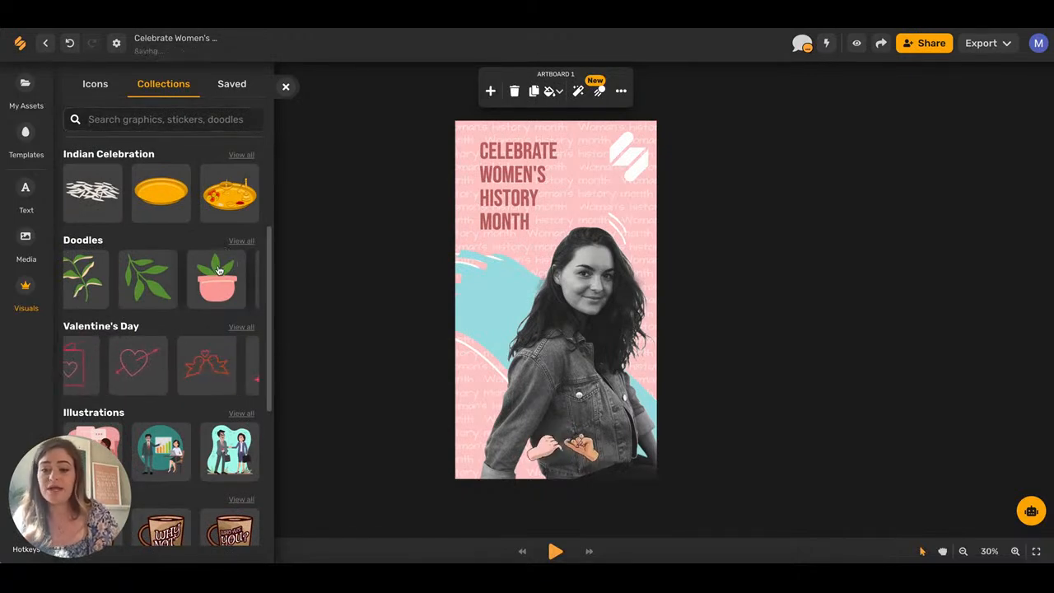
# Shrink the pot-plant doodle, move it beside the title, and save it as component 'PLANT STICKER'.
pyautogui.click(574, 311)
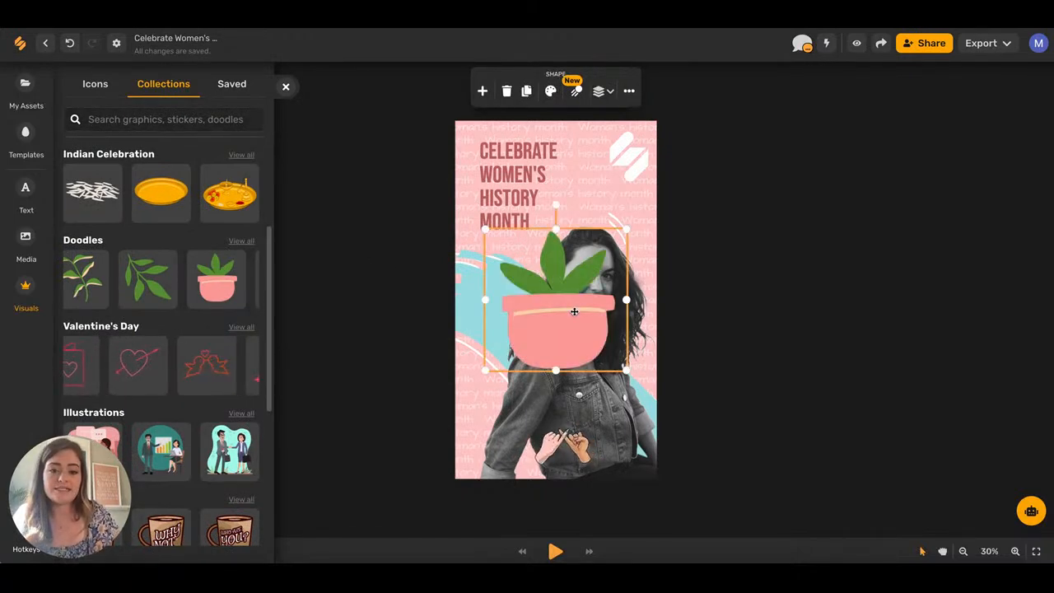
pyautogui.moveTo(629, 228); pyautogui.dragTo(550, 305)
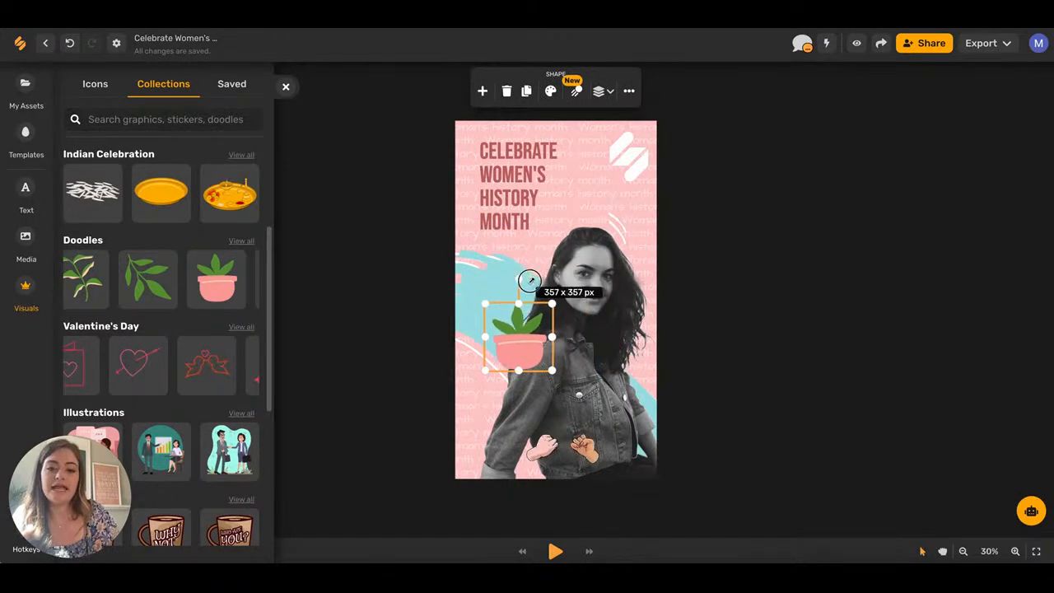
pyautogui.moveTo(510, 341); pyautogui.dragTo(492, 282)
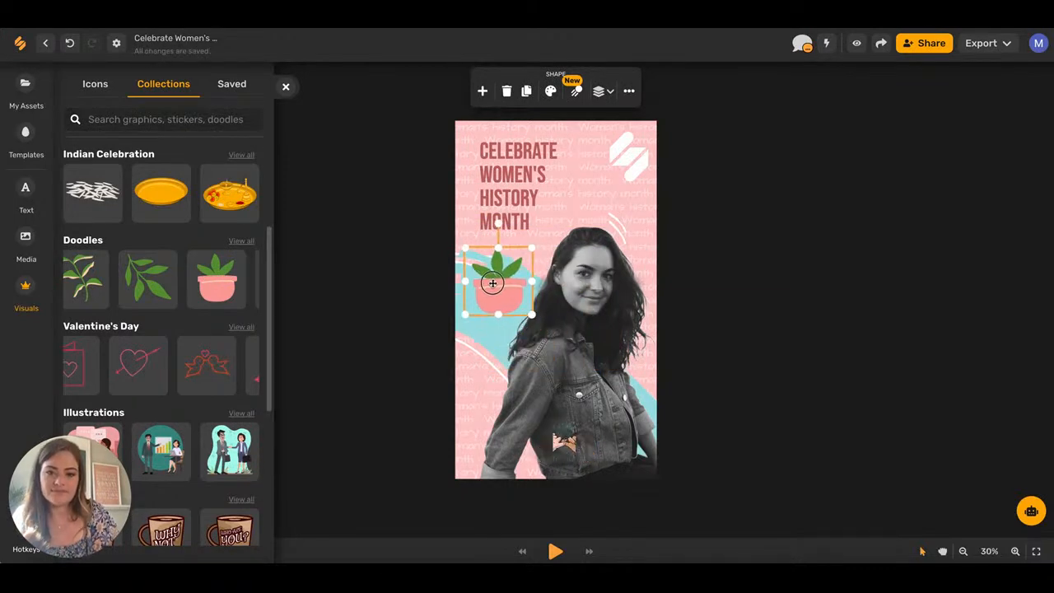
pyautogui.click(628, 90)
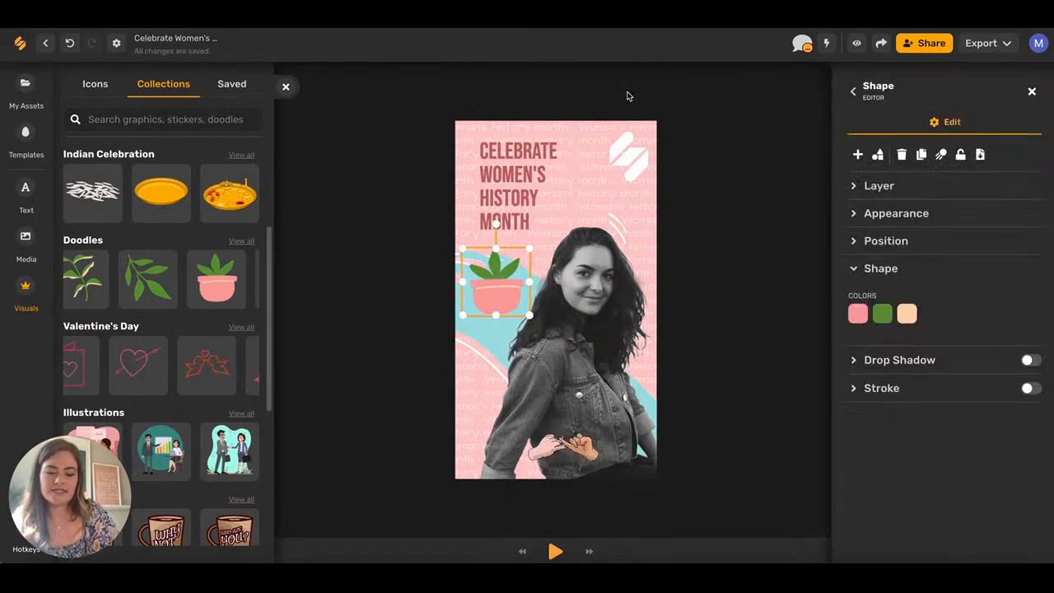
pyautogui.click(878, 156)
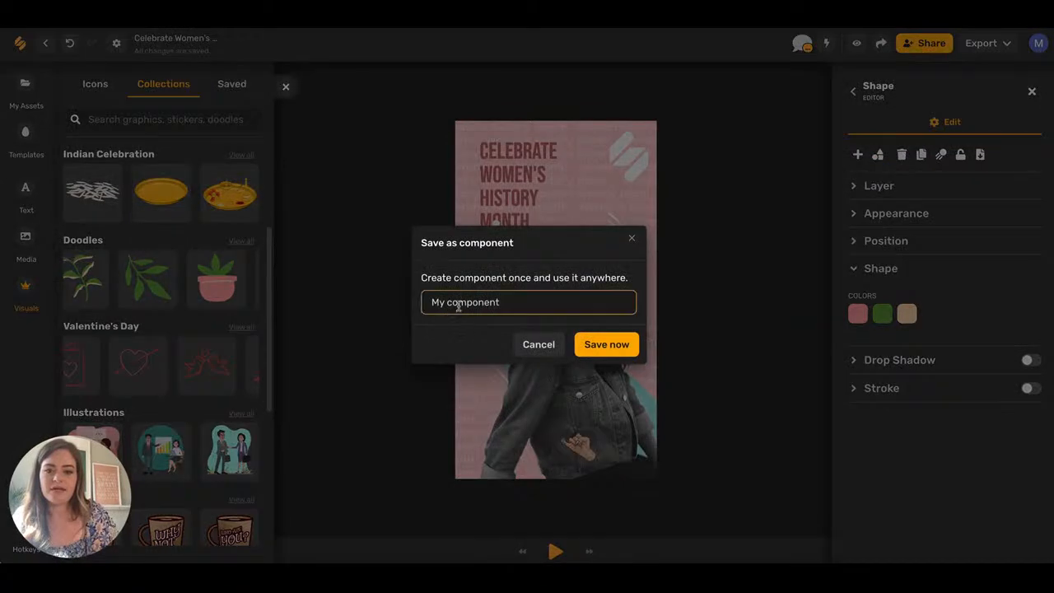
pyautogui.hotkey('ctrl', 'a')
pyautogui.write('PLANT STICKER')
pyautogui.click(604, 353)
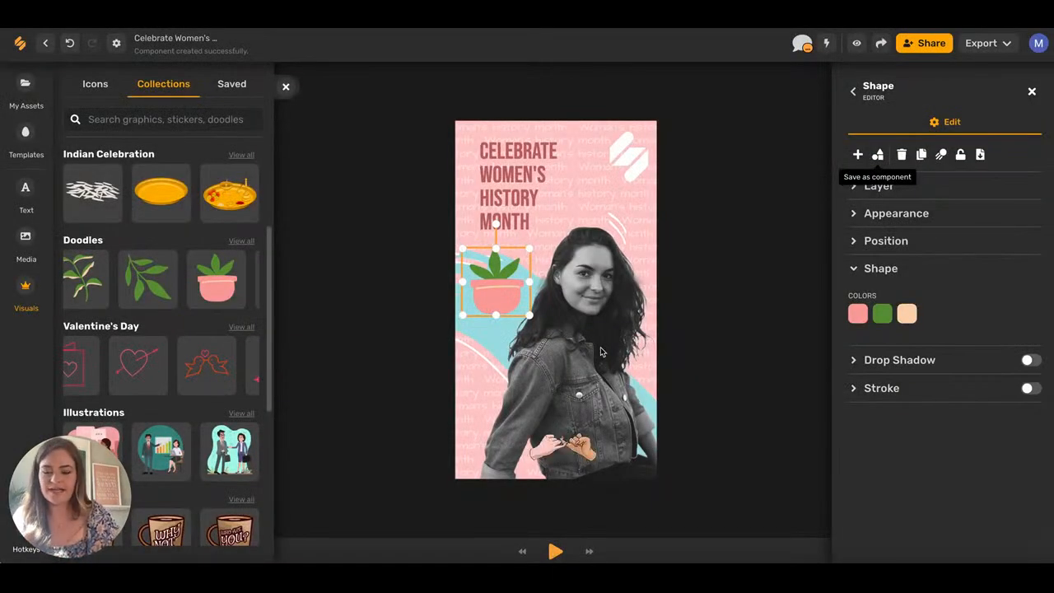
# Add the saved PLANT STICKER from the Saved library, then delete the stickers.
pyautogui.click(232, 83)
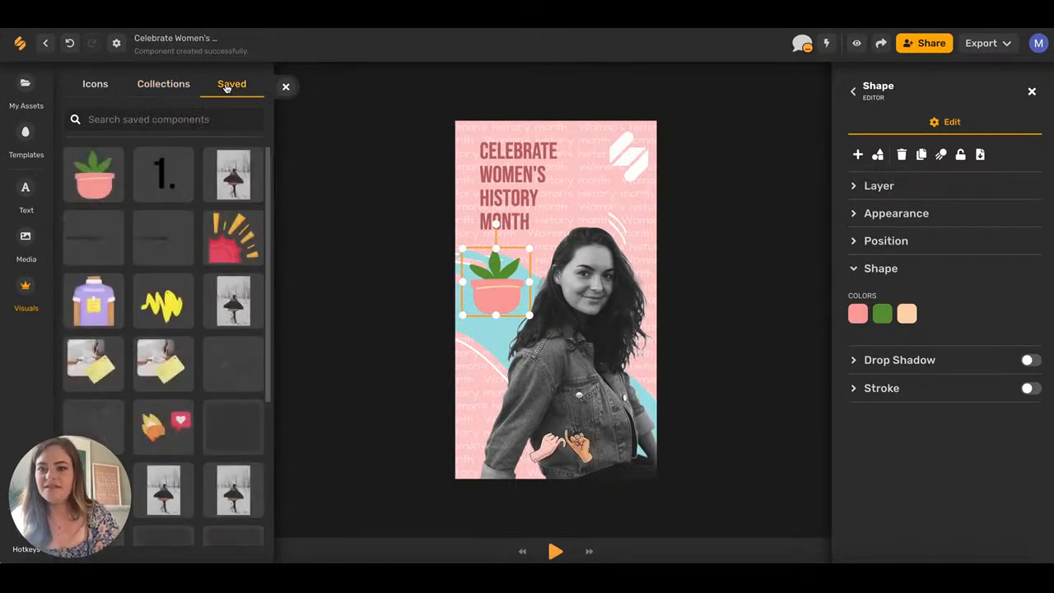
pyautogui.click(92, 189)
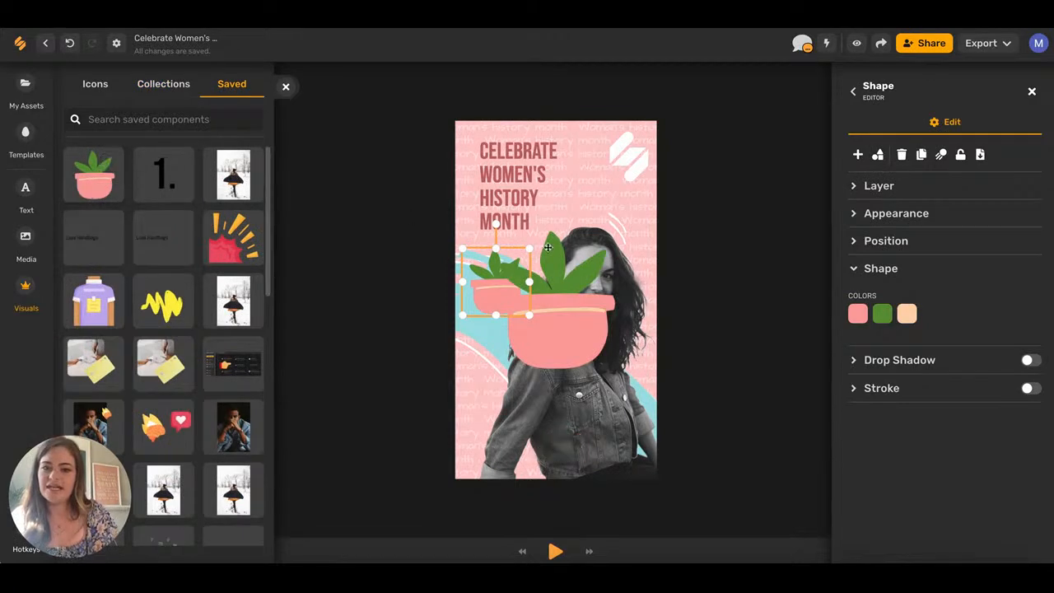
pyautogui.press('Delete')
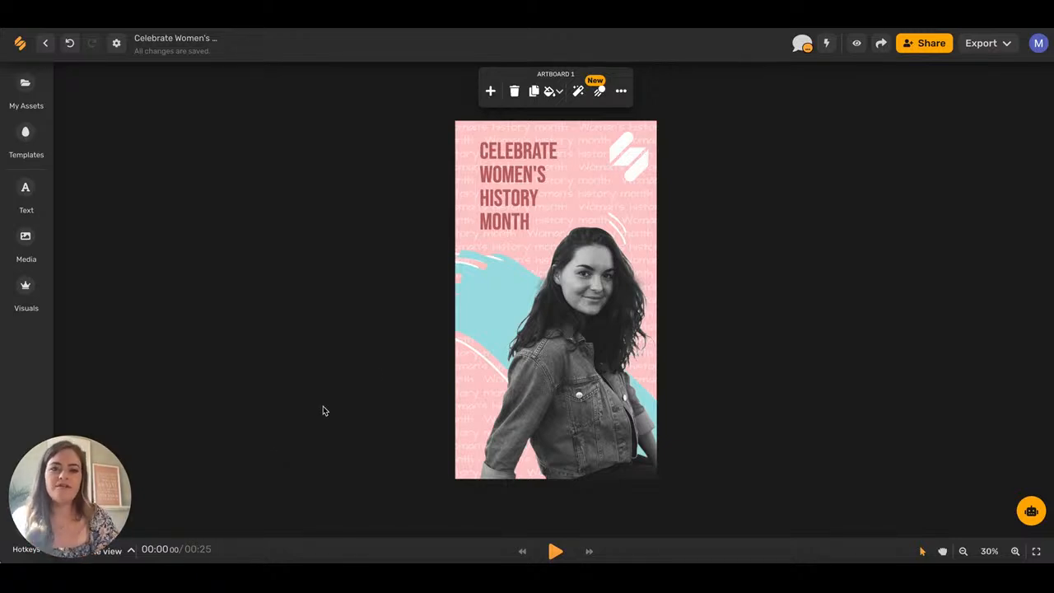
# Shrink the white stripe logo into the bottom-right corner and keep the photo against the right edge.
pyautogui.click(635, 154)
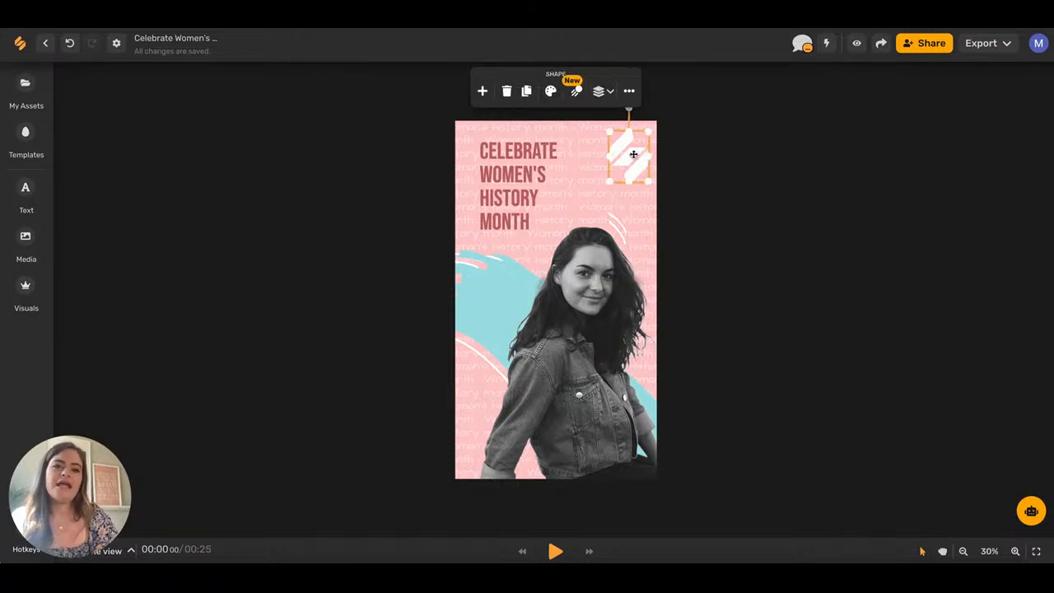
pyautogui.moveTo(649, 181); pyautogui.dragTo(644, 455)
pyautogui.click(721, 425)
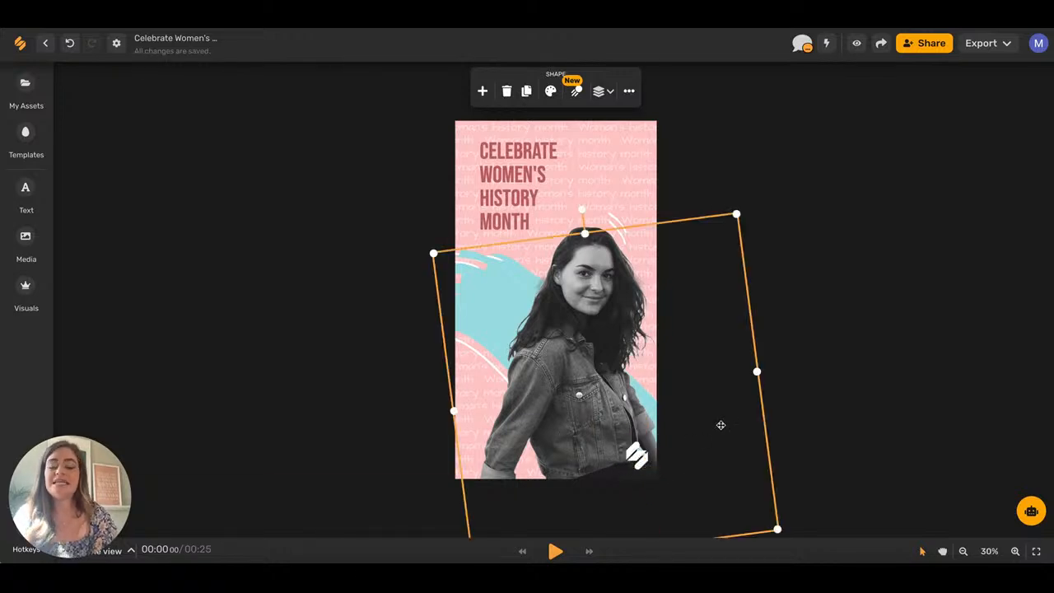
pyautogui.click(606, 263)
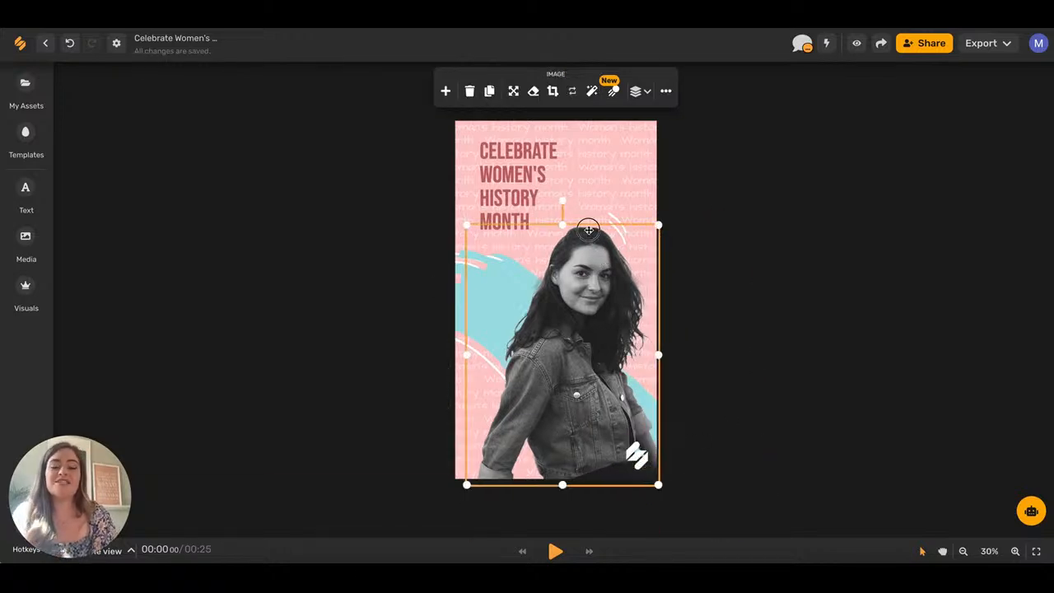
pyautogui.moveTo(606, 264); pyautogui.dragTo(583, 264)
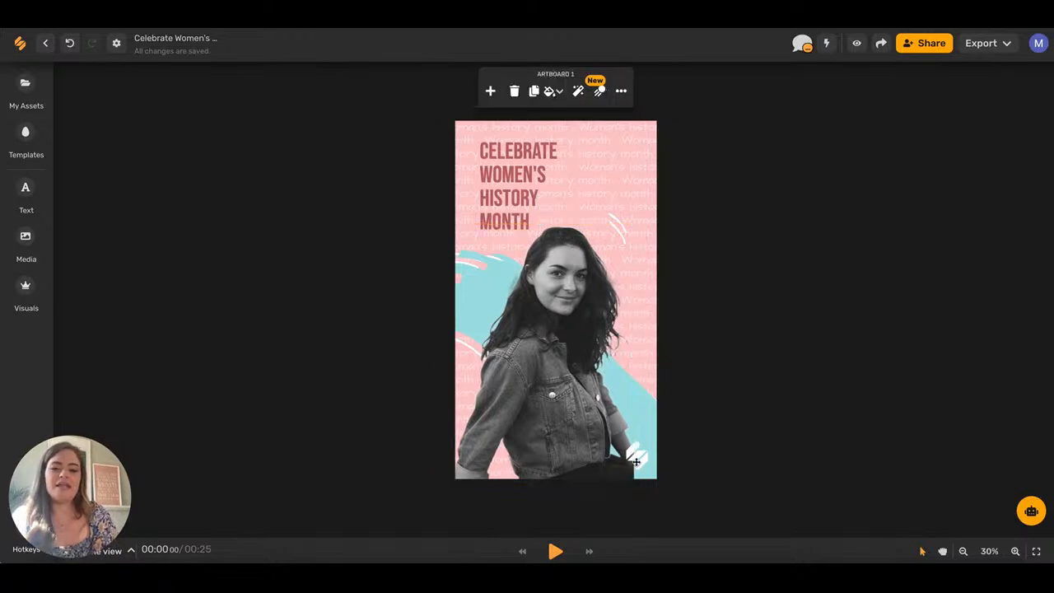
pyautogui.moveTo(570, 433); pyautogui.dragTo(593, 433)
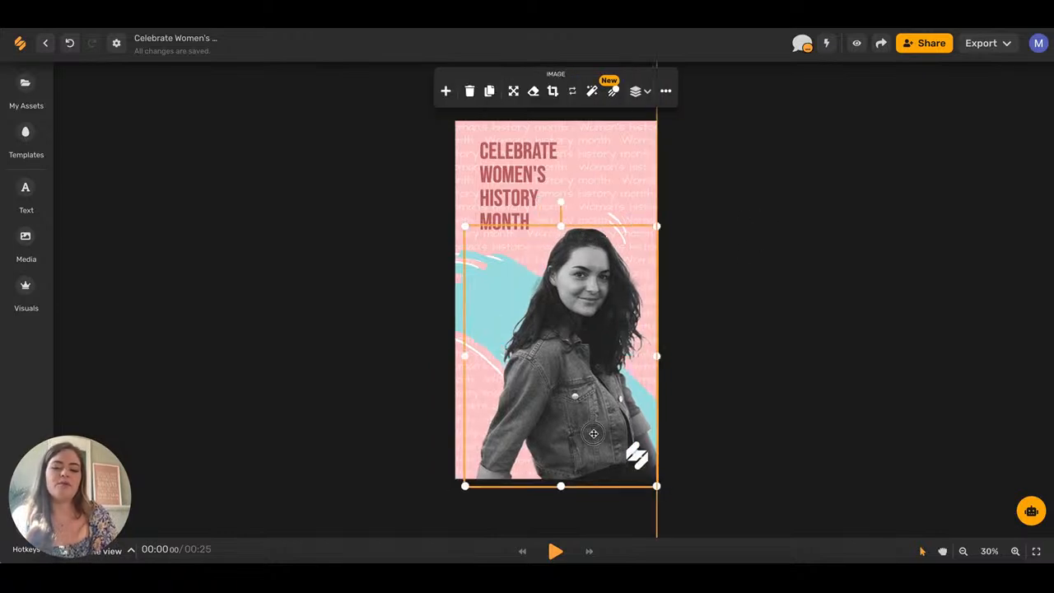
pyautogui.click(774, 263)
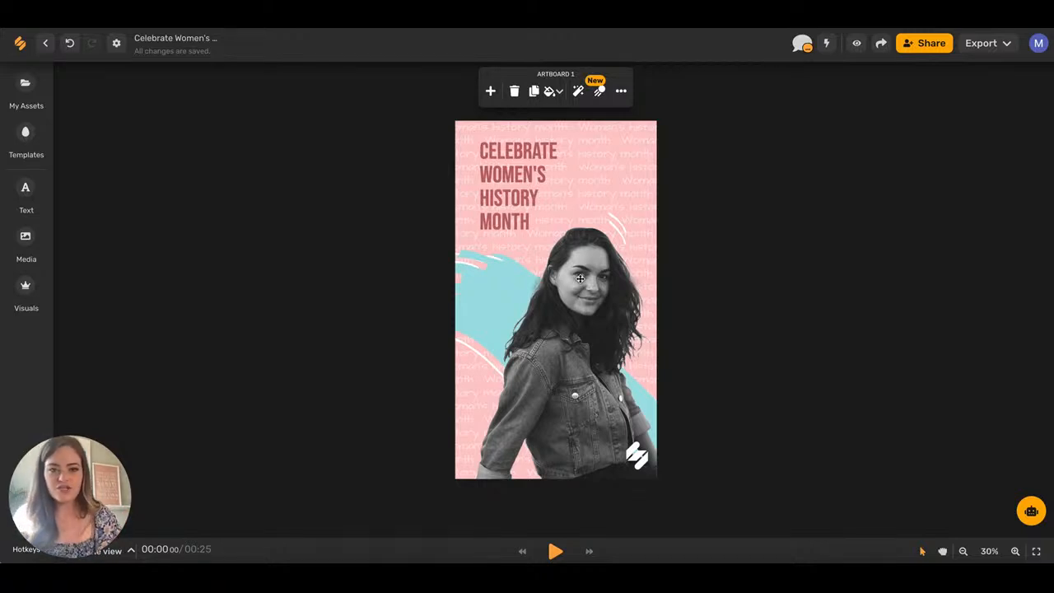
# Try the Locomotion and Zoom slide animation presets, then settle on Baseline.
pyautogui.click(598, 92)
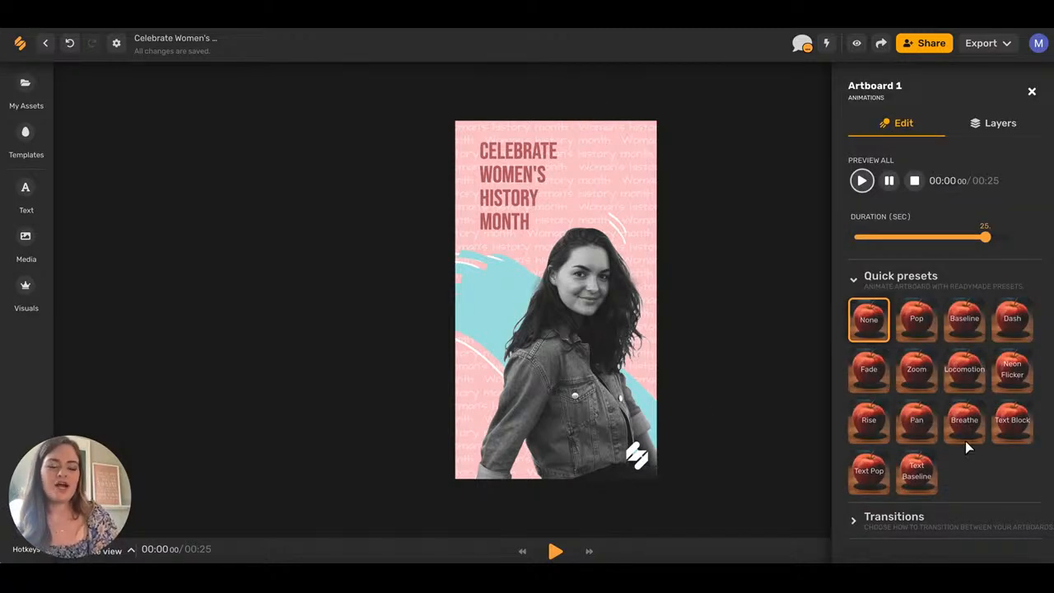
pyautogui.scroll(-3, 792, 324)
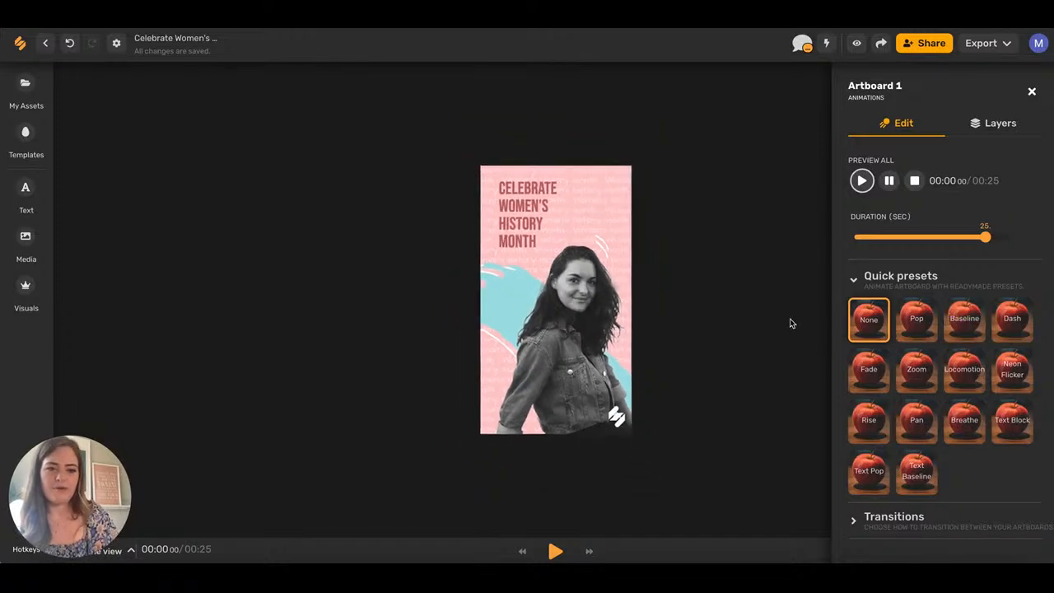
pyautogui.scroll(4, 715, 299)
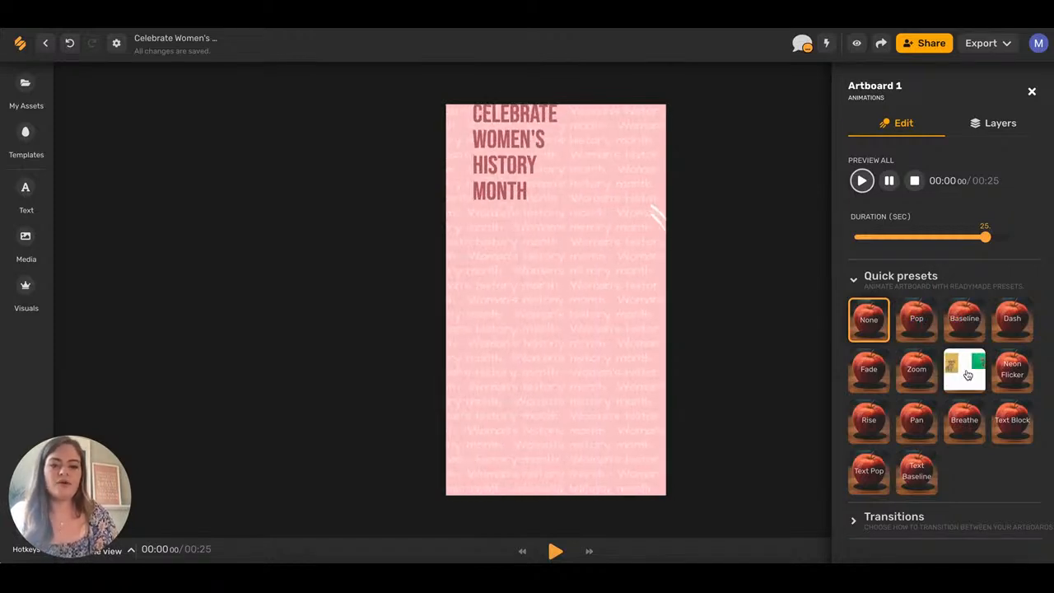
pyautogui.click(967, 375)
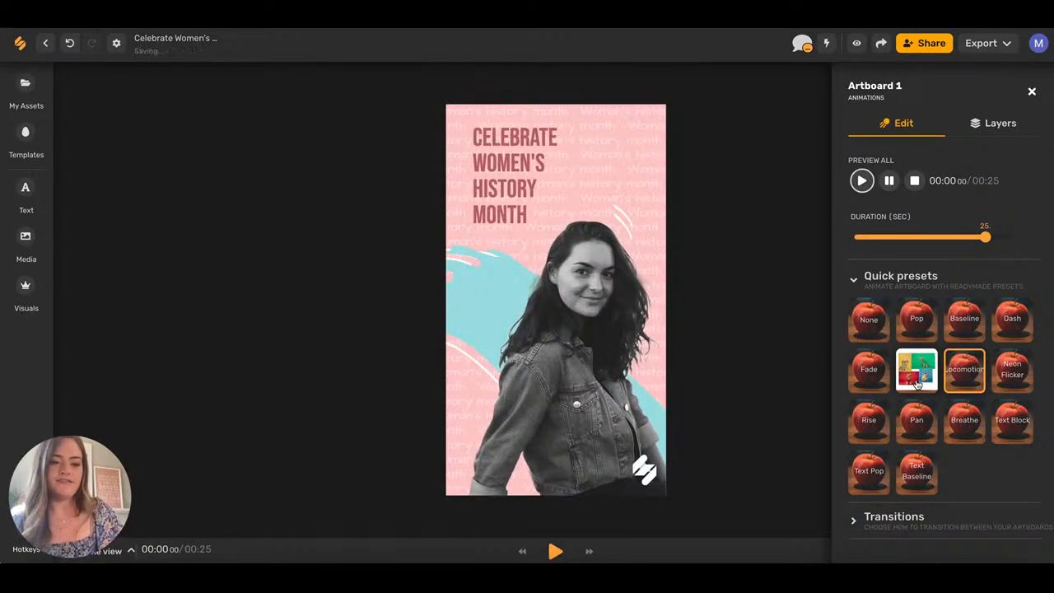
pyautogui.click(916, 384)
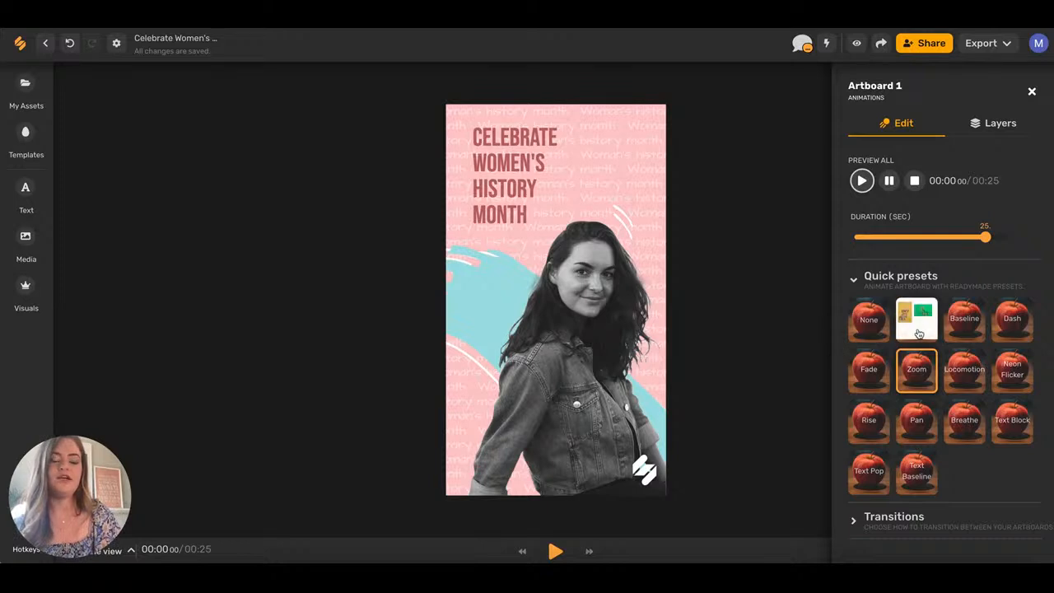
pyautogui.click(960, 329)
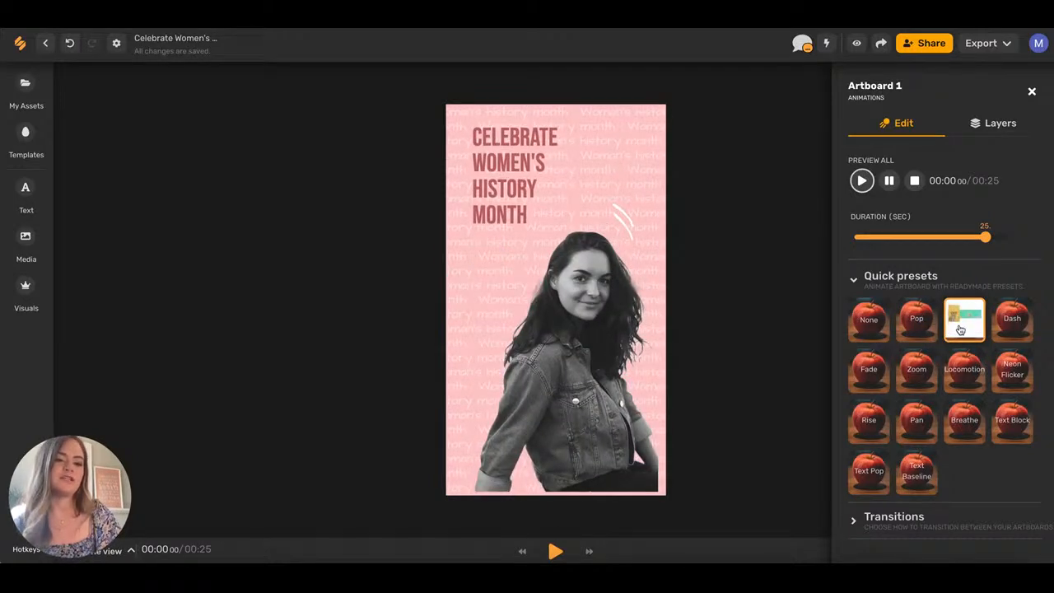
pyautogui.click(441, 300)
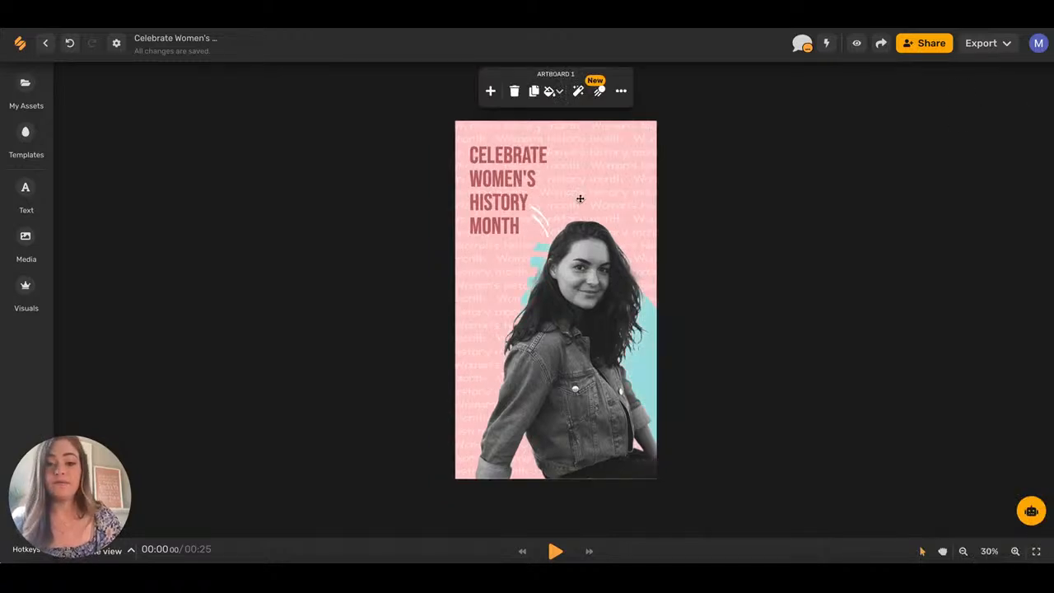
# Move the teal brush shape further to the right.
pyautogui.click(537, 217)
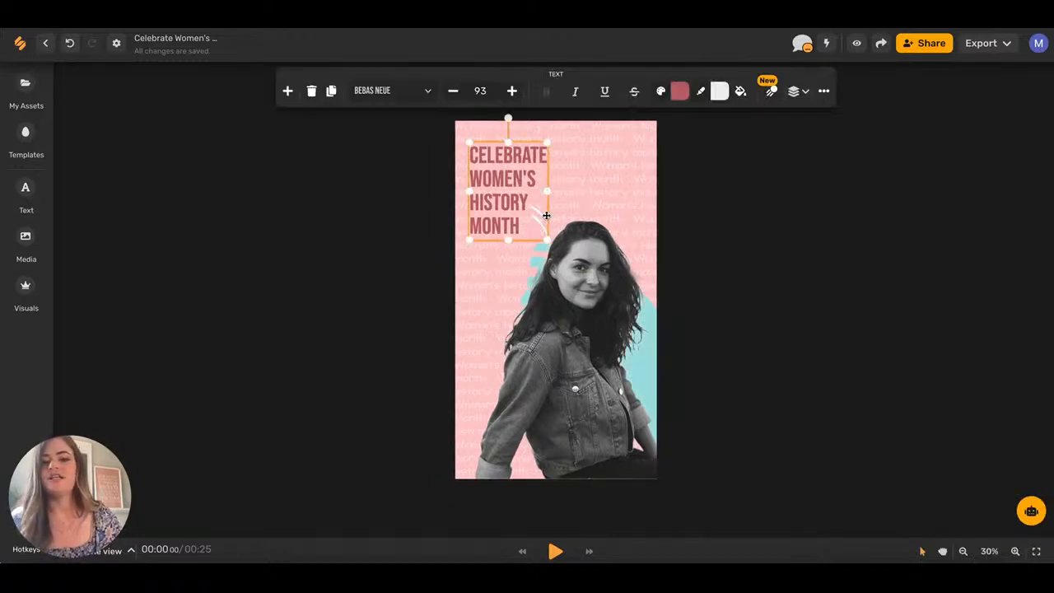
pyautogui.click(579, 310)
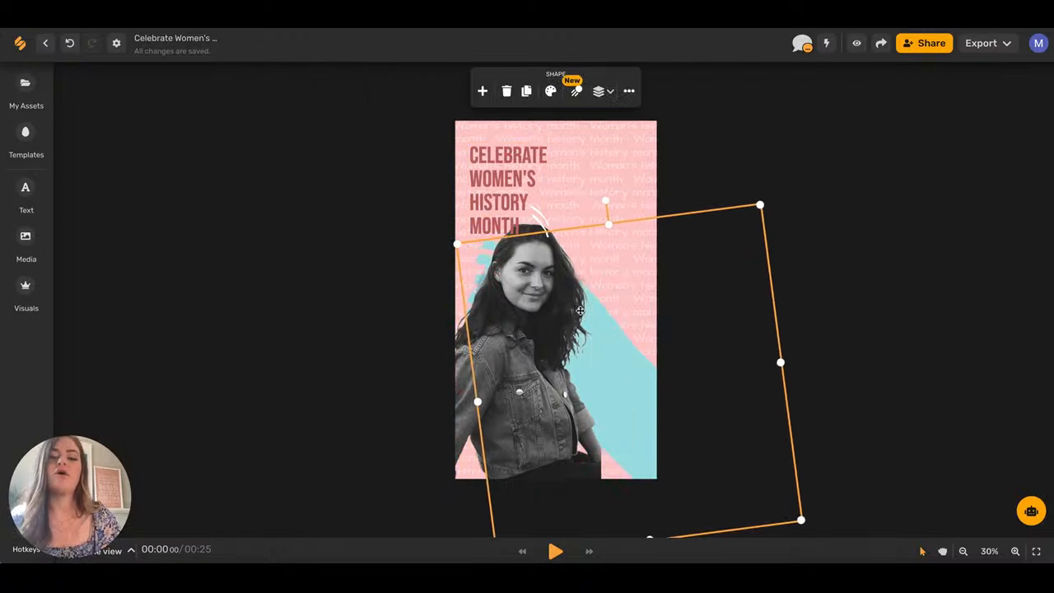
pyautogui.moveTo(459, 377); pyautogui.dragTo(522, 435)
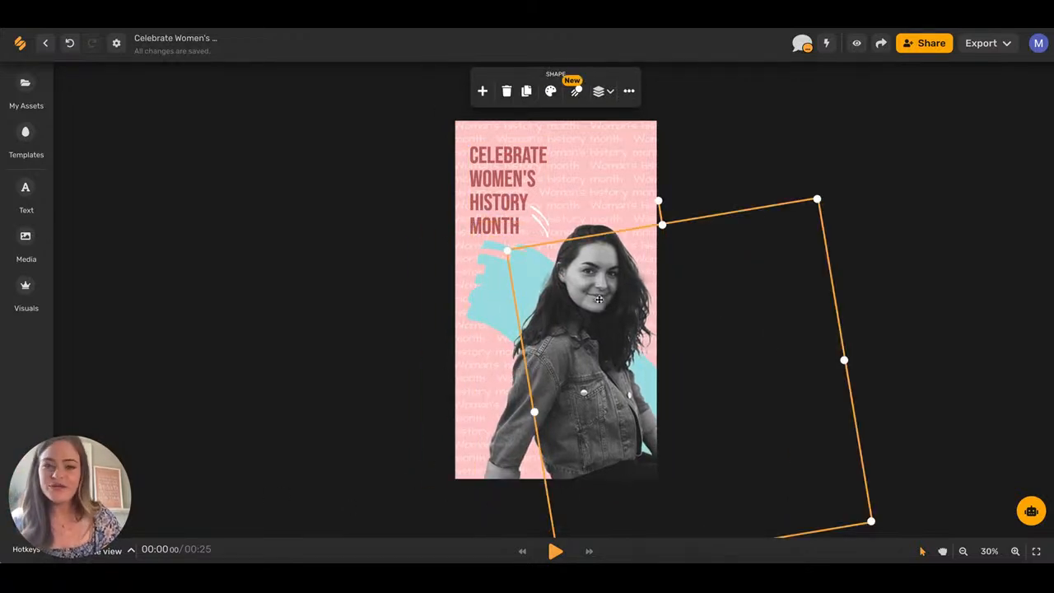
# Set the woman's photo to enter with a Fade In animation.
pyautogui.click(575, 90)
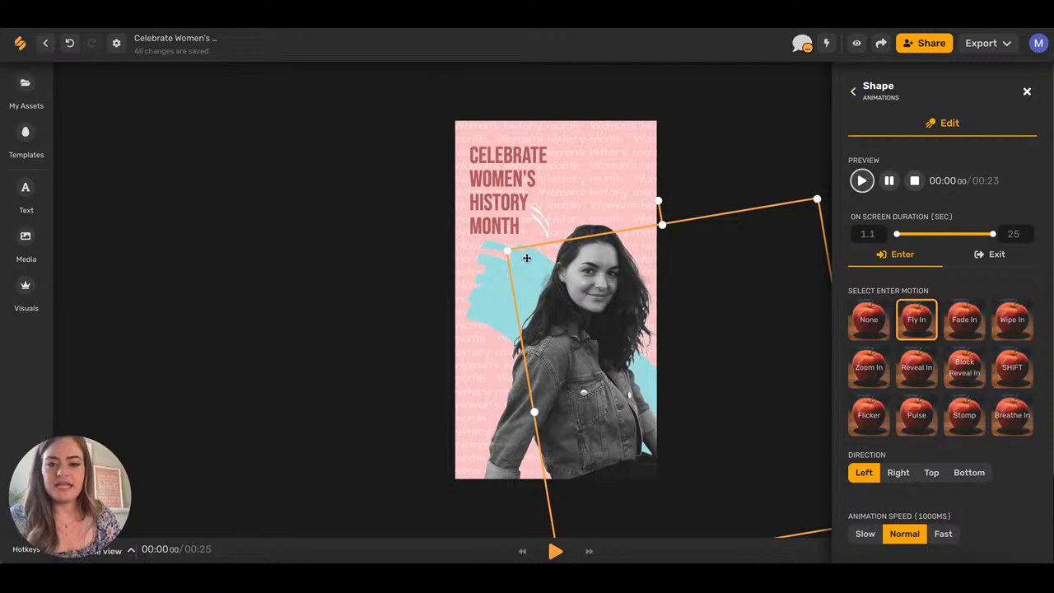
pyautogui.moveTo(527, 258)
pyautogui.mouseDown()
pyautogui.moveTo(478, 255)
pyautogui.moveTo(524, 255)
pyautogui.moveTo(524, 263)
pyautogui.mouseUp()
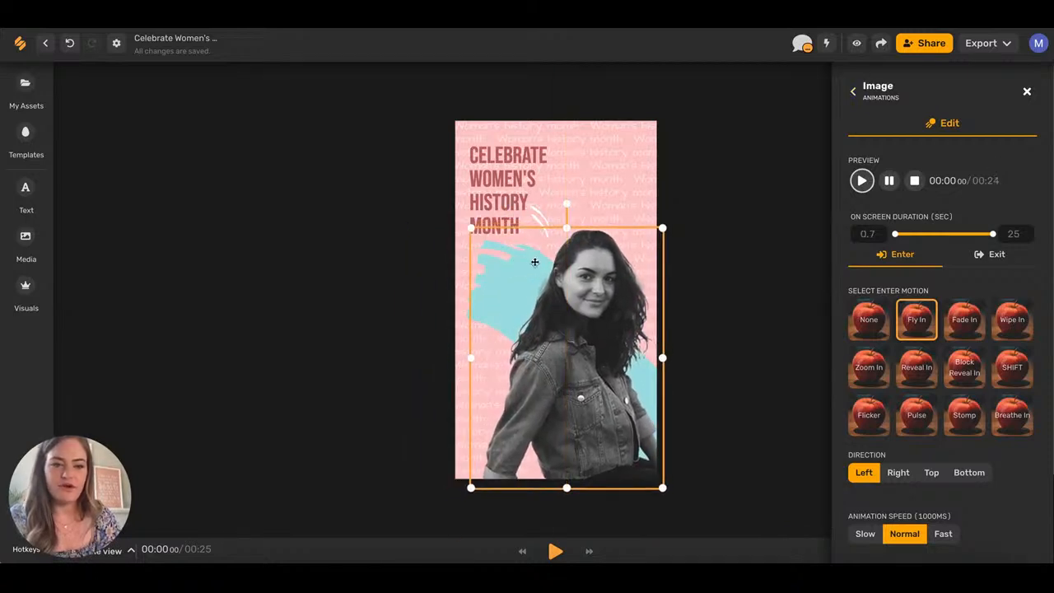
pyautogui.click(964, 324)
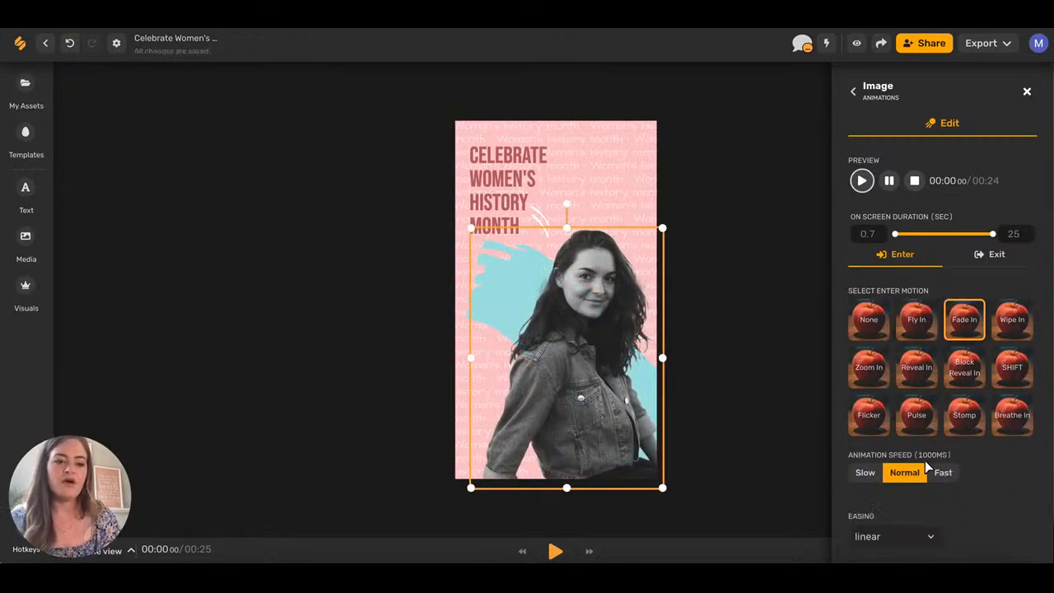
pyautogui.scroll(-1, 873, 496)
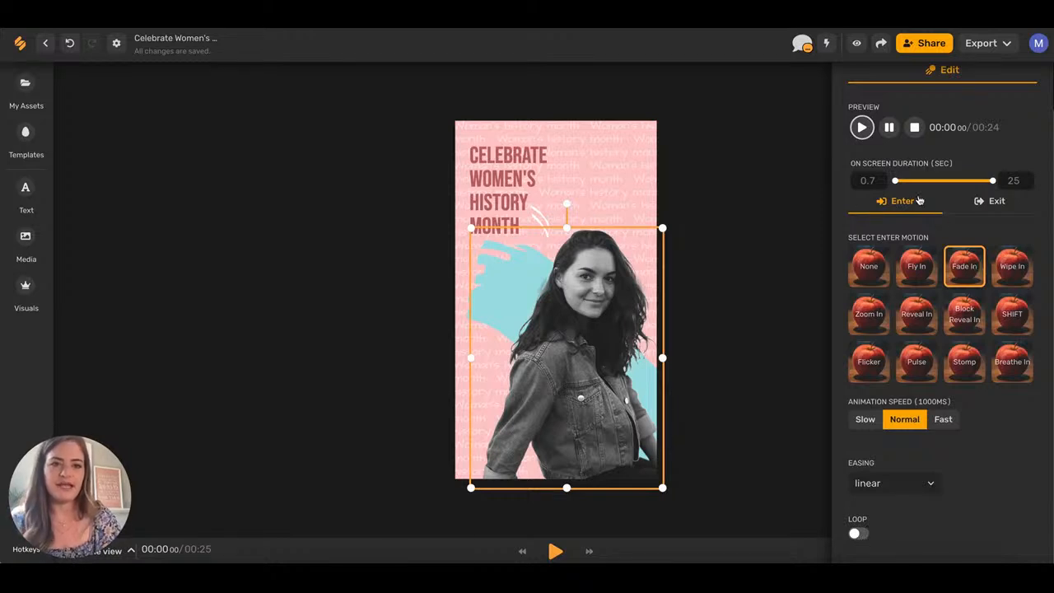
pyautogui.scroll(1, 919, 201)
pyautogui.click(1024, 95)
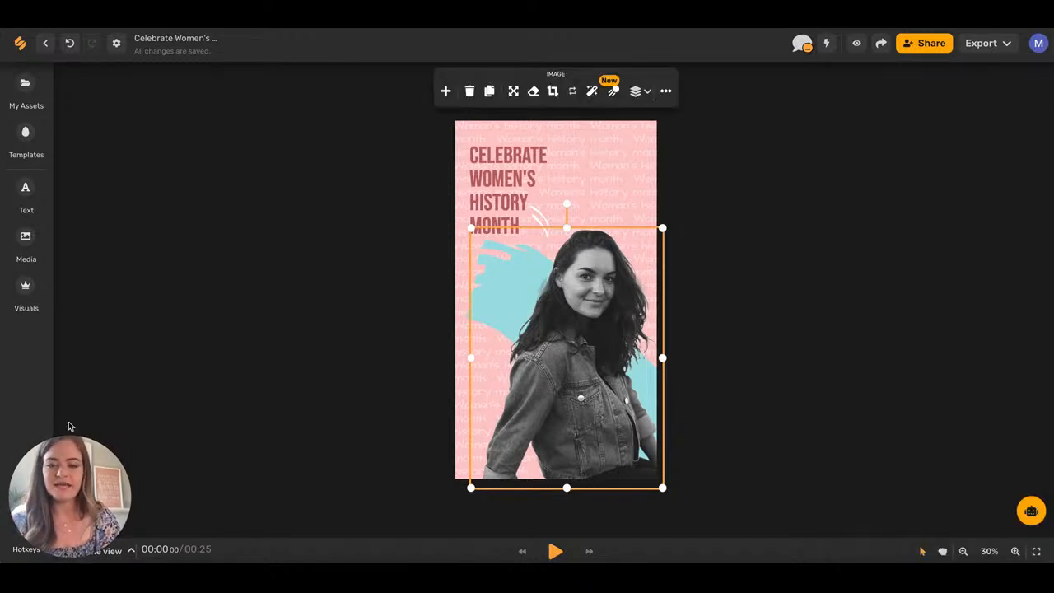
# Shorten the first slide's duration in the timeline and add a blank second slide.
pyautogui.moveTo(80, 468); pyautogui.dragTo(79, 106)
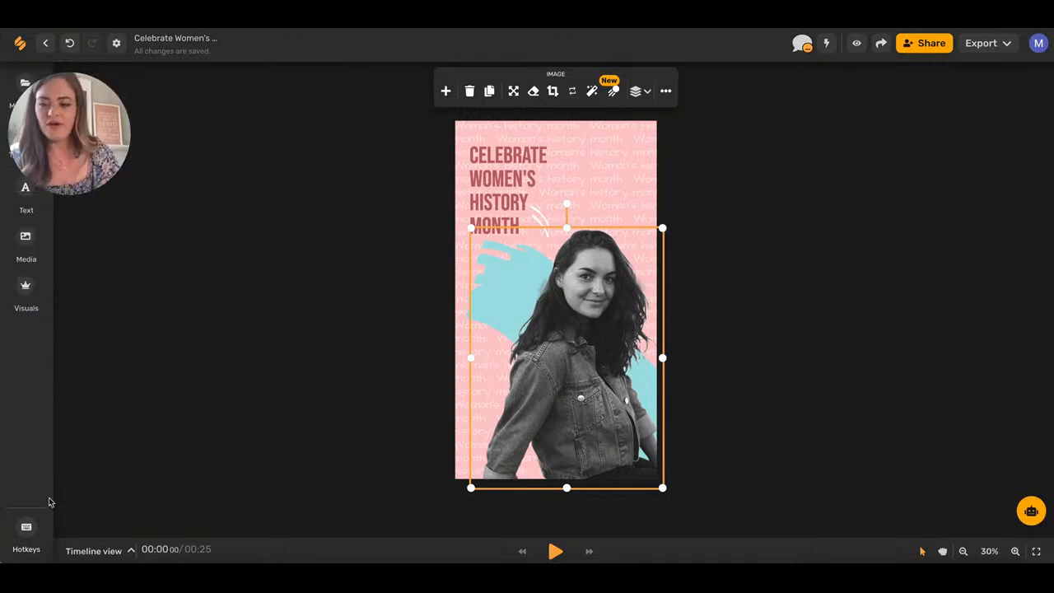
pyautogui.click(132, 551)
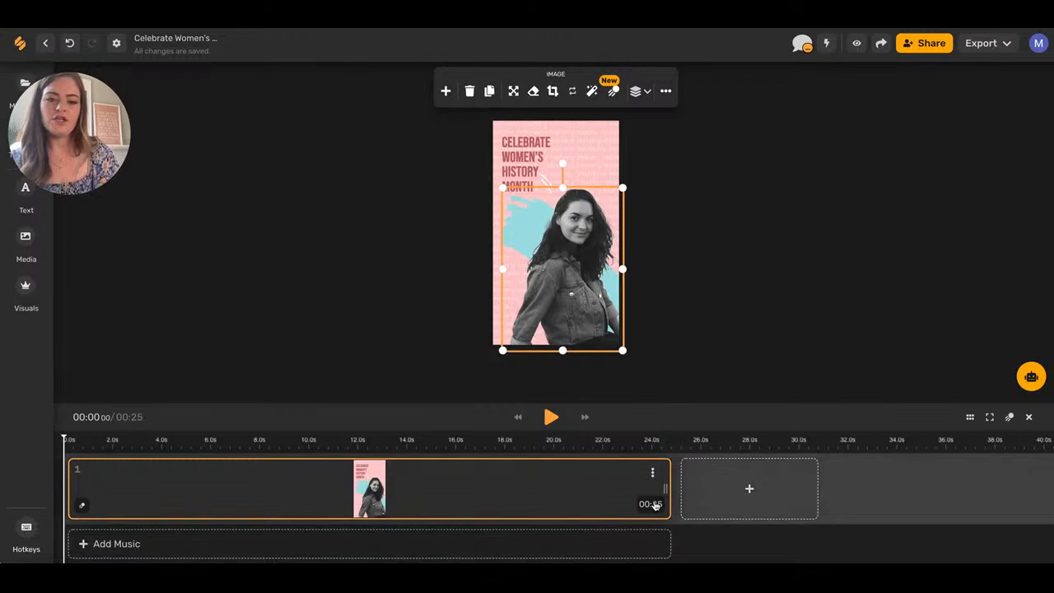
pyautogui.moveTo(665, 489); pyautogui.dragTo(173, 485)
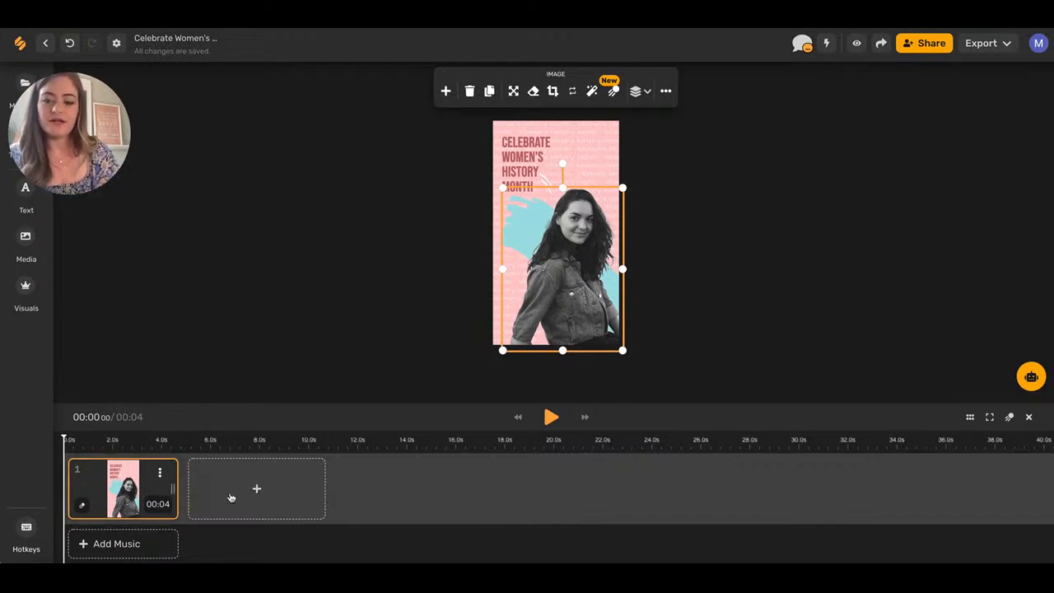
pyautogui.click(259, 490)
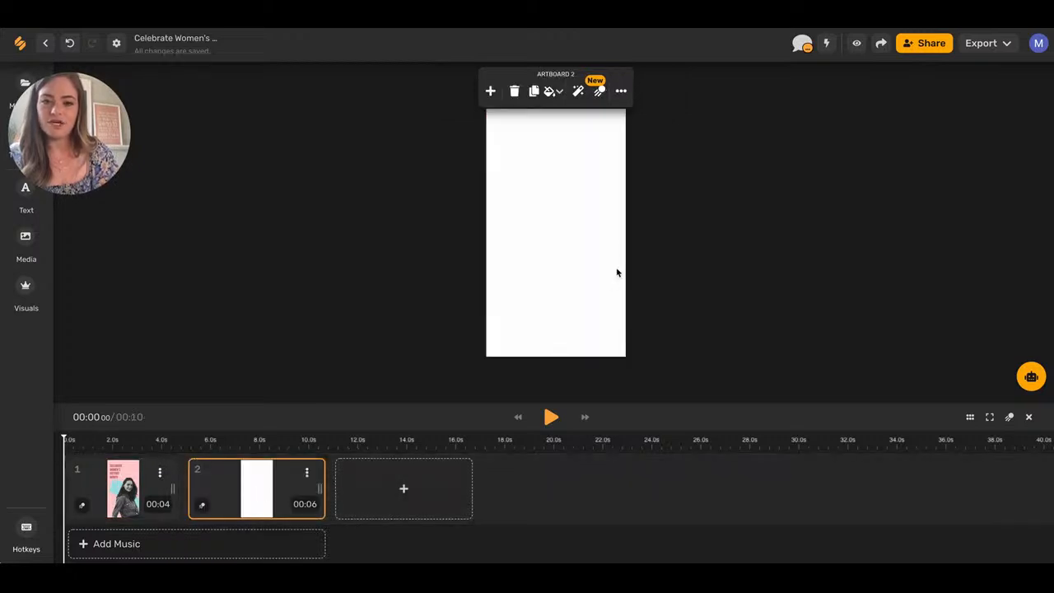
# Duplicate the first slide, delete the blank slide, and select the photo on the copy.
pyautogui.click(159, 475)
pyautogui.scroll(-1, 173, 524)
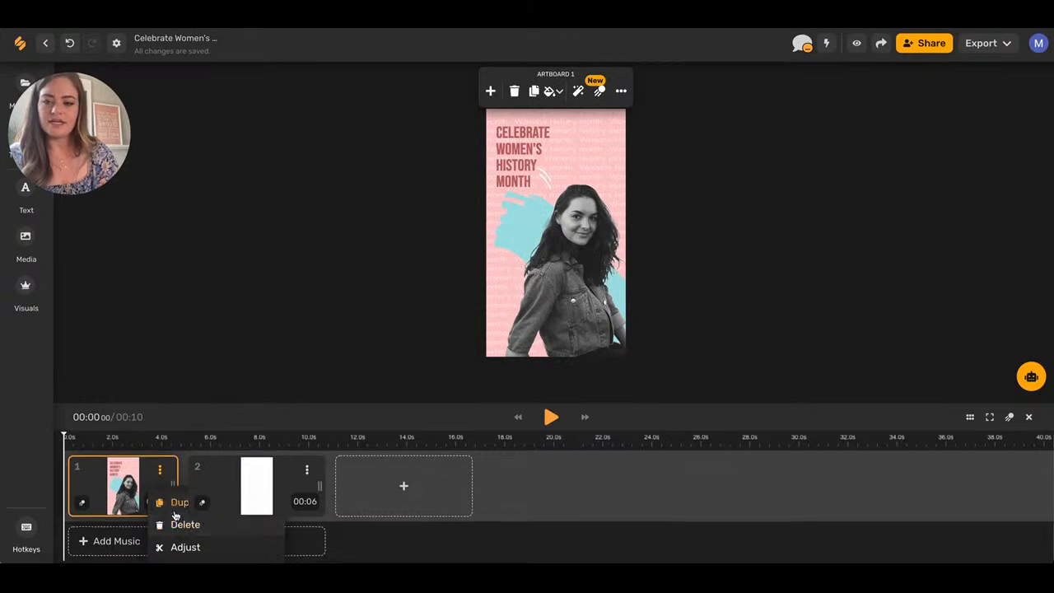
pyautogui.click(173, 508)
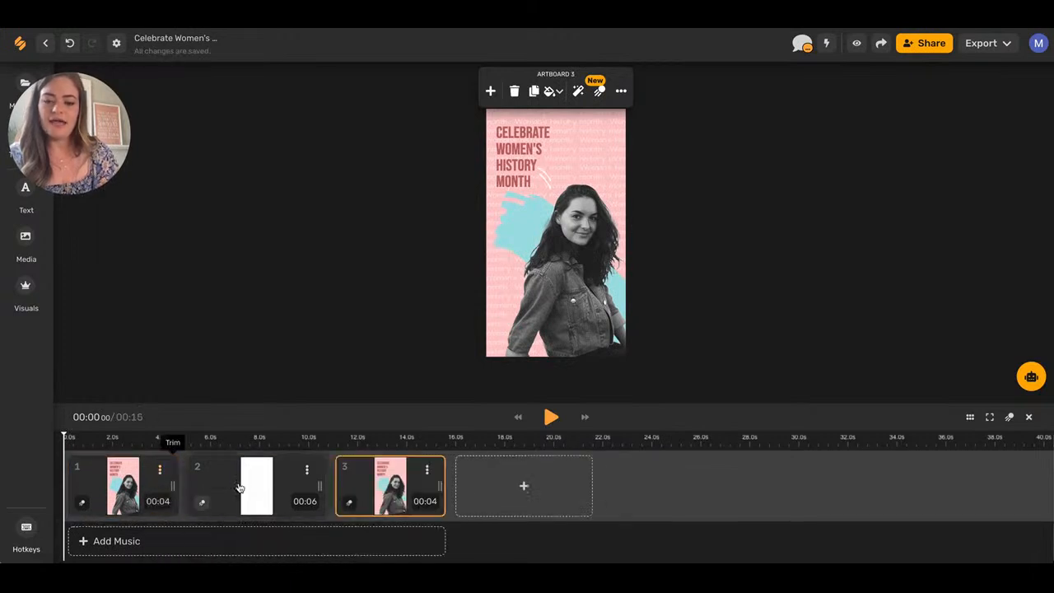
pyautogui.click(306, 471)
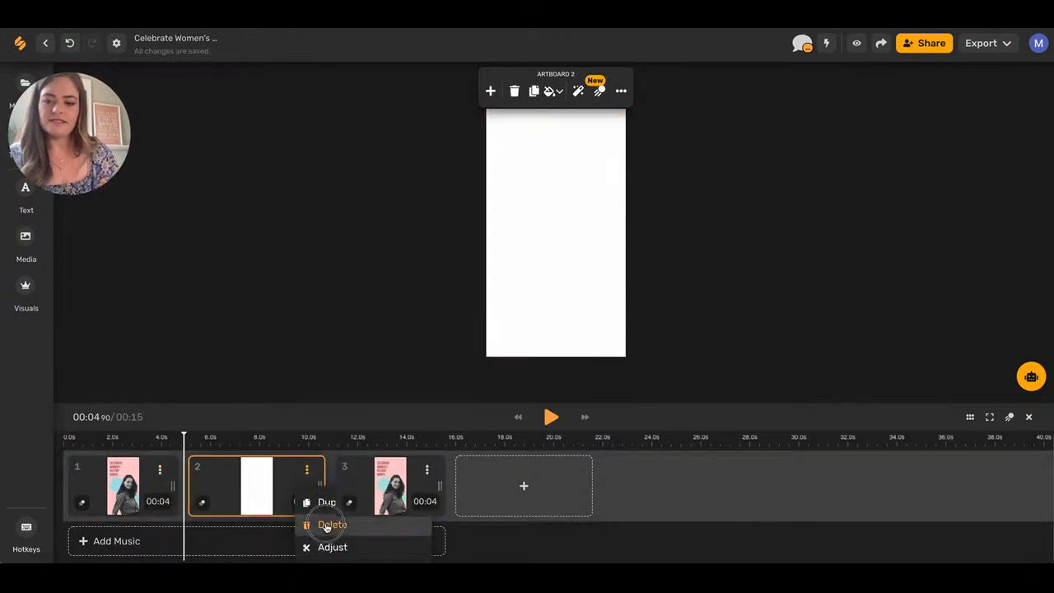
pyautogui.click(329, 524)
pyautogui.click(614, 329)
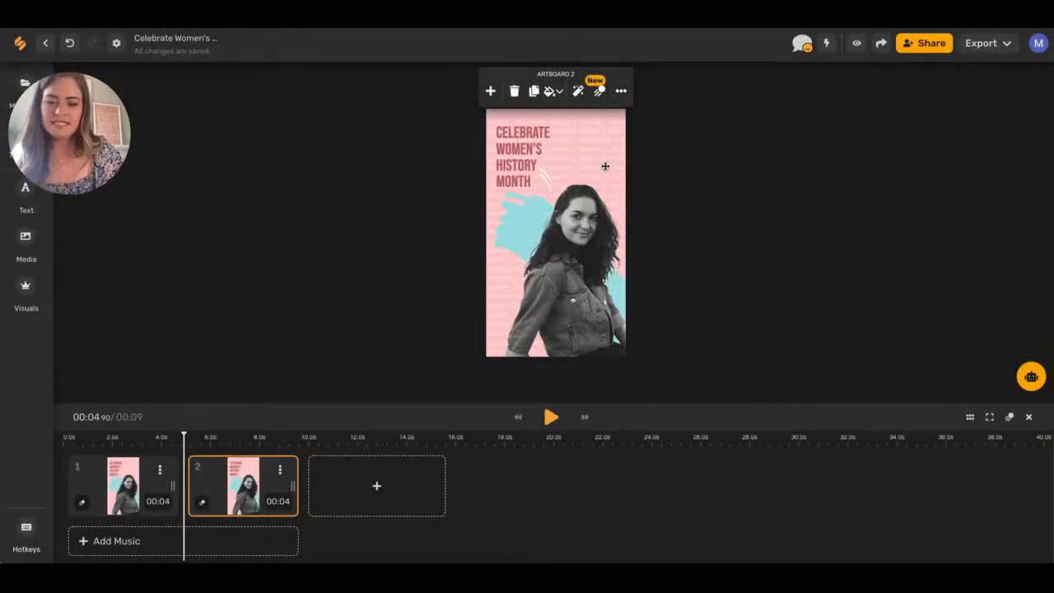
pyautogui.click(572, 125)
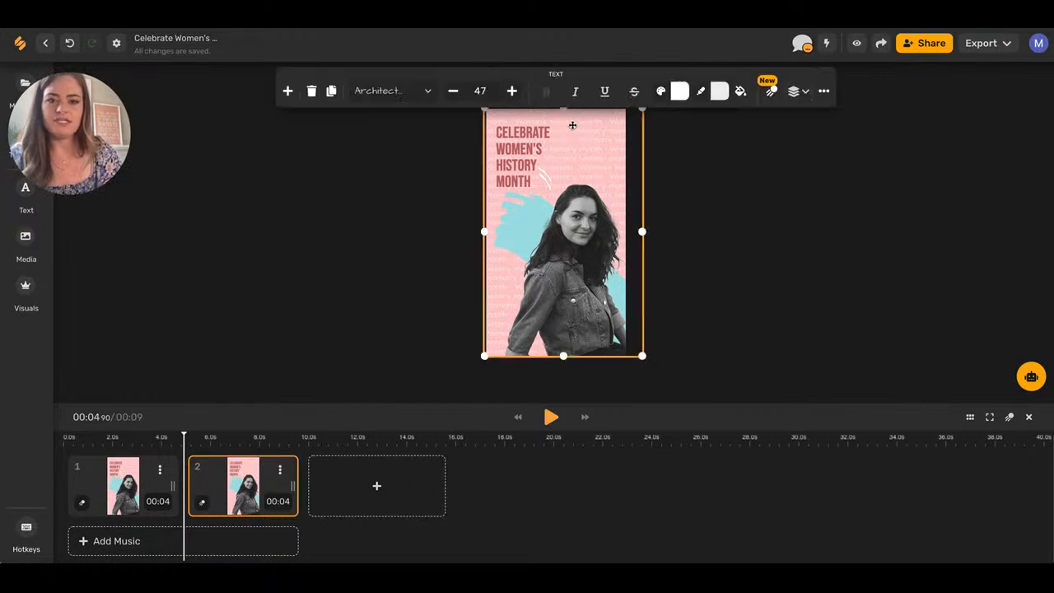
pyautogui.click(577, 247)
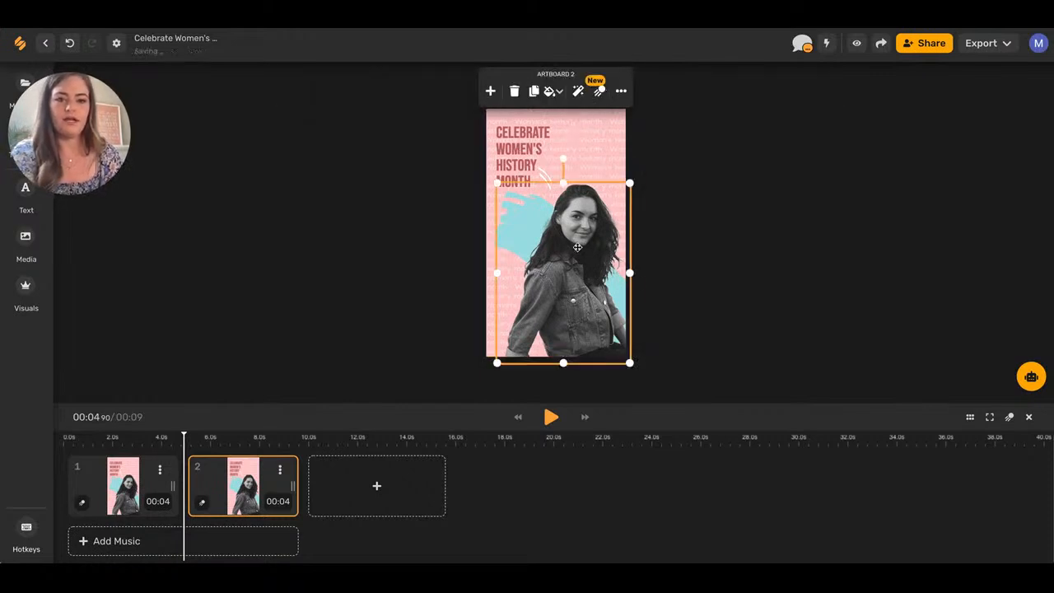
# Replace the photo with a seated woman image, remove its background, and resize it.
pyautogui.press('Delete')
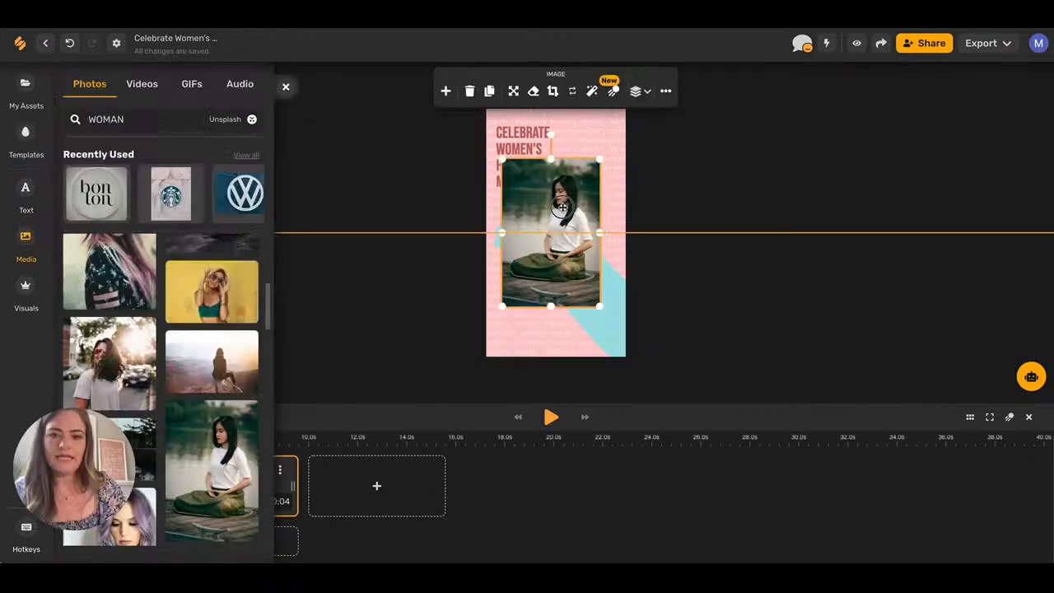
pyautogui.moveTo(561, 207); pyautogui.dragTo(542, 196)
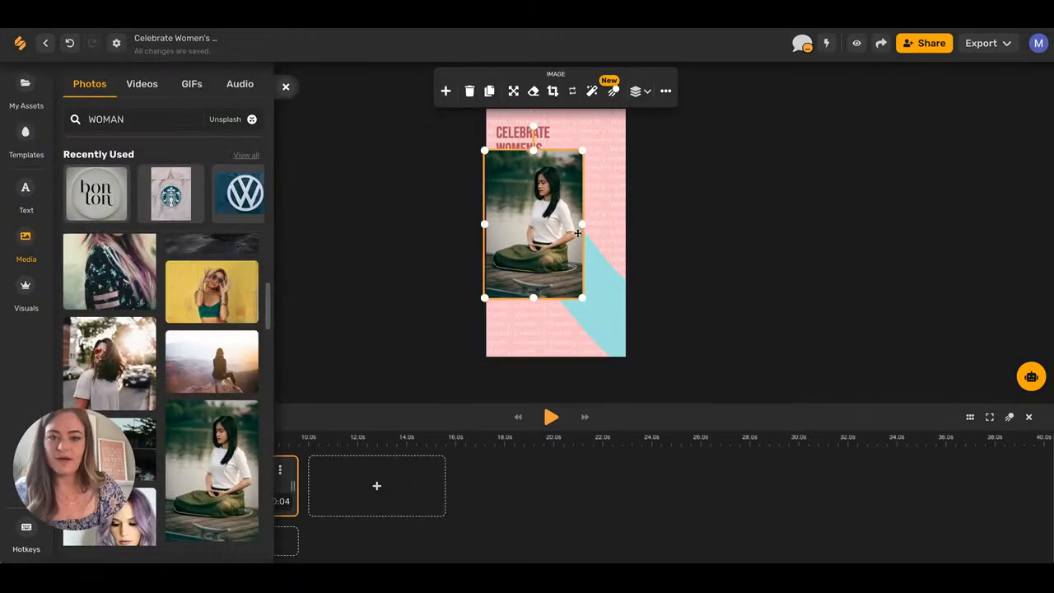
pyautogui.moveTo(583, 298); pyautogui.dragTo(626, 368)
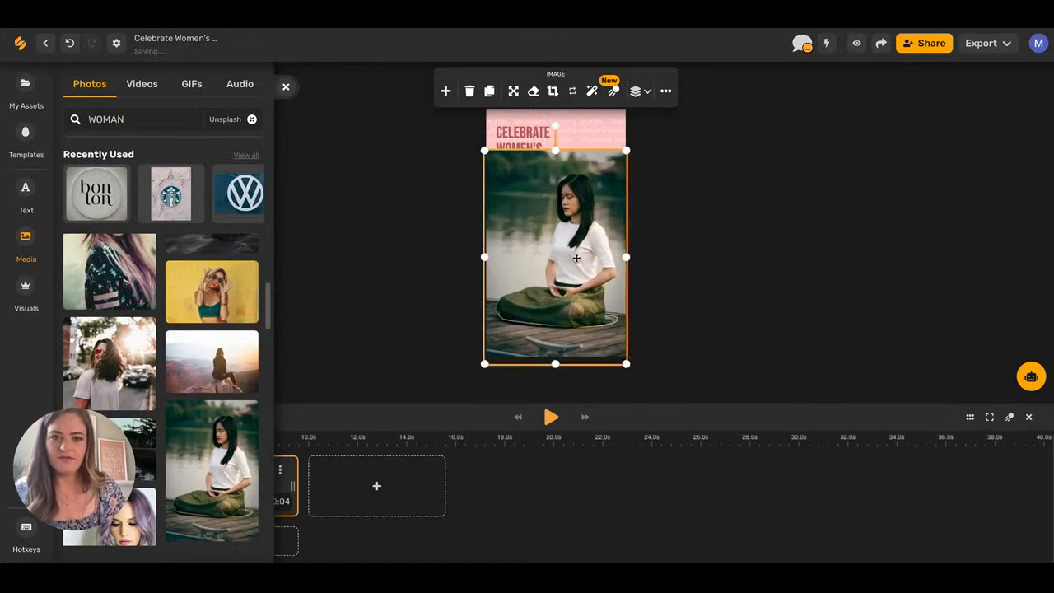
pyautogui.click(536, 98)
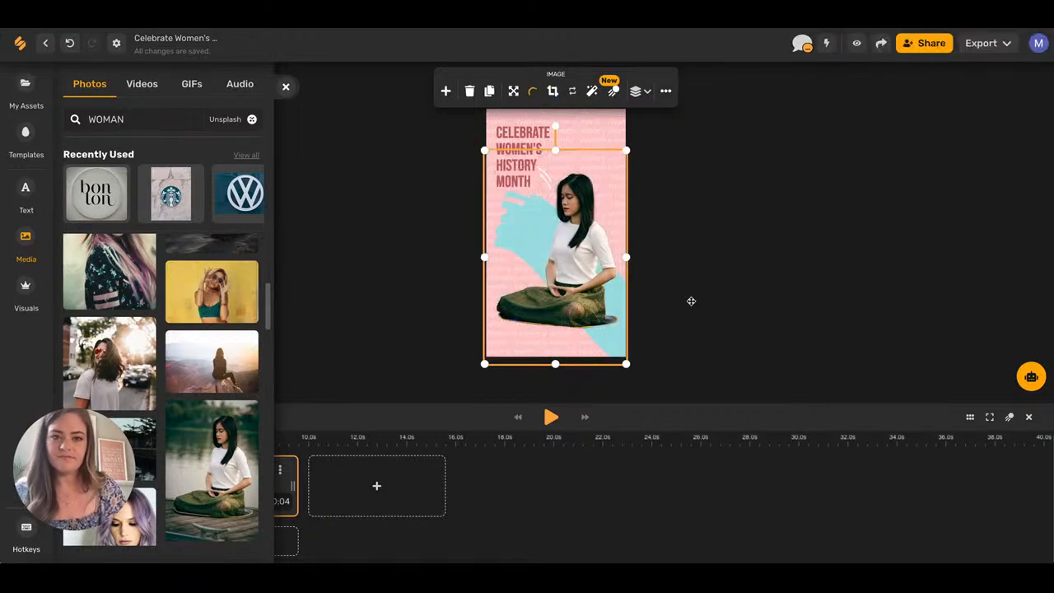
pyautogui.moveTo(627, 151); pyautogui.dragTo(639, 132)
pyautogui.moveTo(588, 241); pyautogui.dragTo(582, 258)
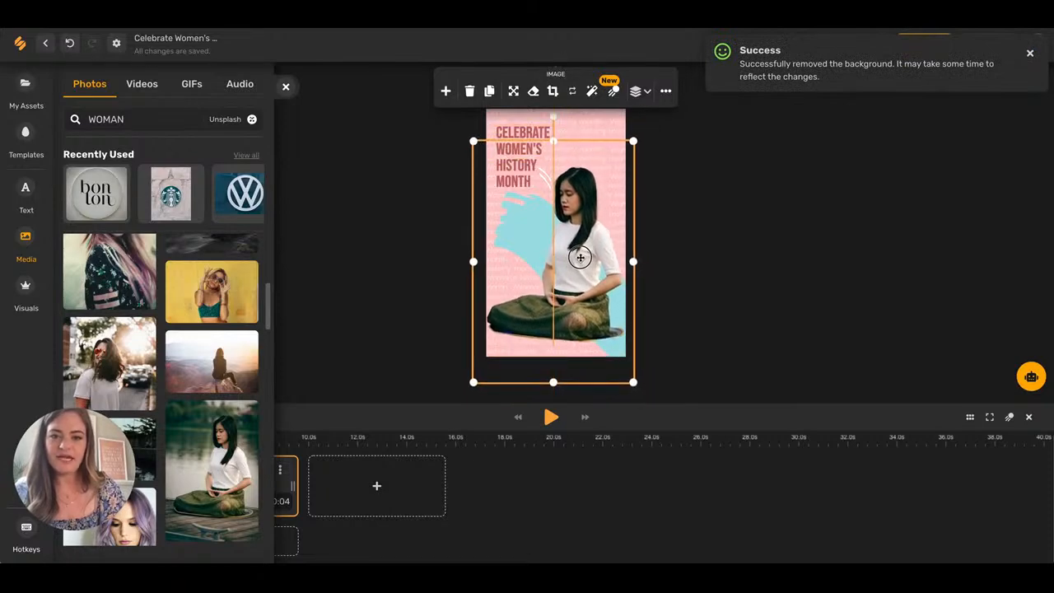
pyautogui.click(675, 267)
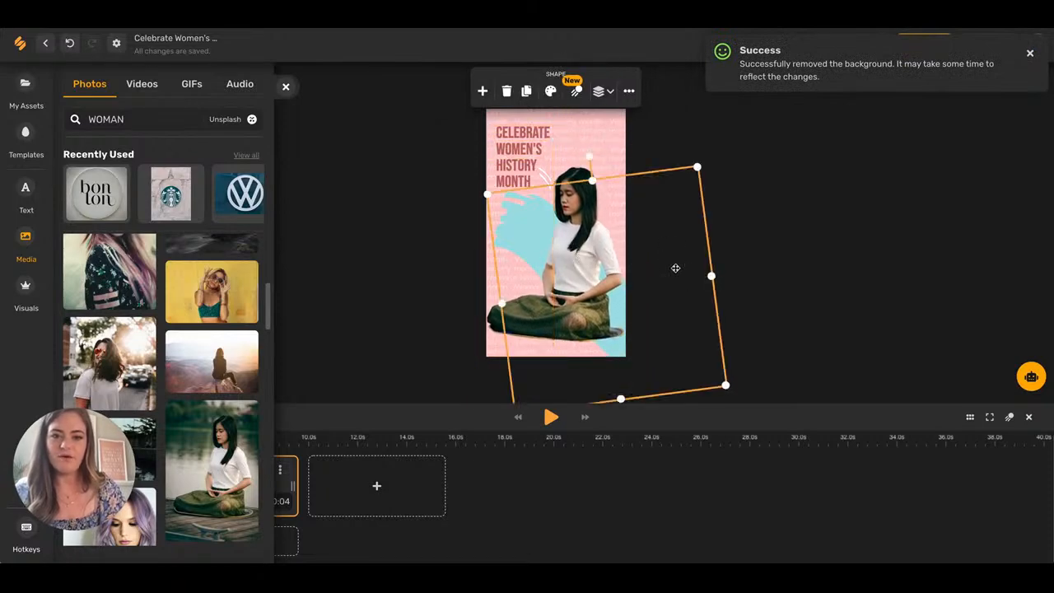
# Retitle the slide 'Give the gift of stillness to a woman in your life' and preview it.
pyautogui.click(513, 145)
pyautogui.tripleClick(513, 145)
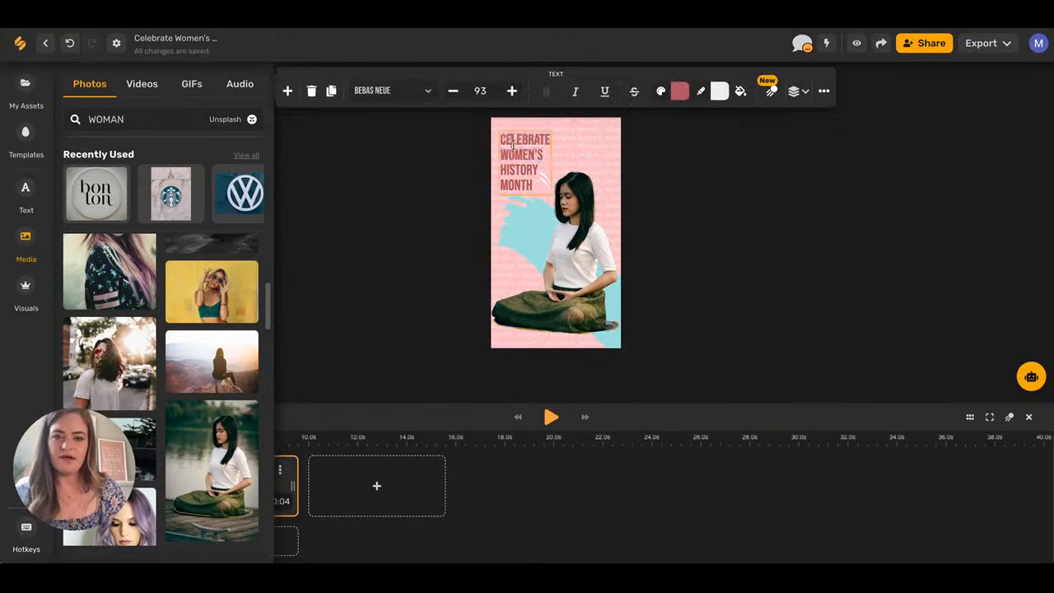
pyautogui.click(535, 168)
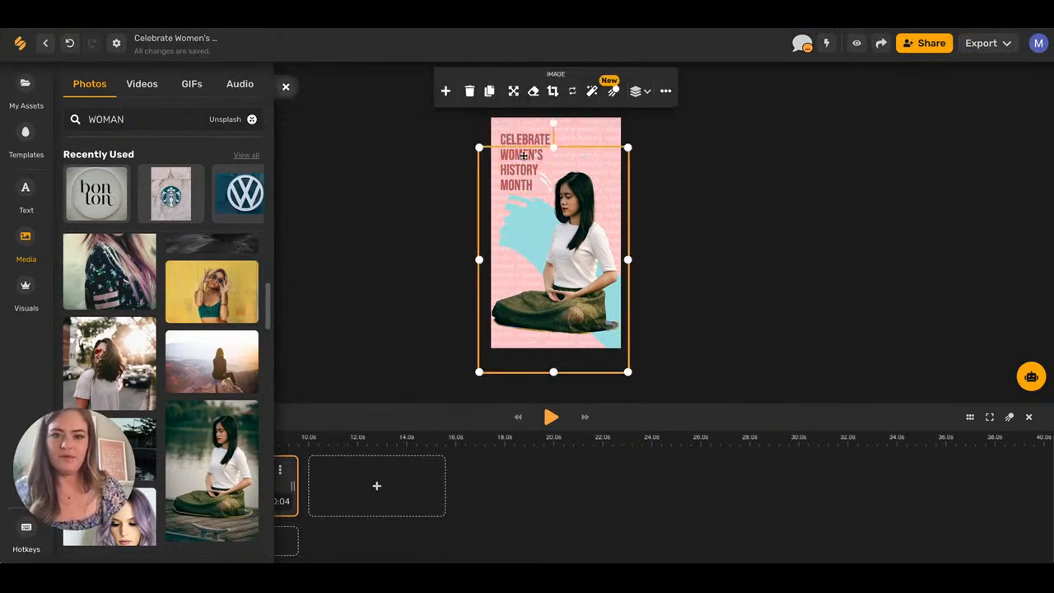
pyautogui.doubleClick(520, 137)
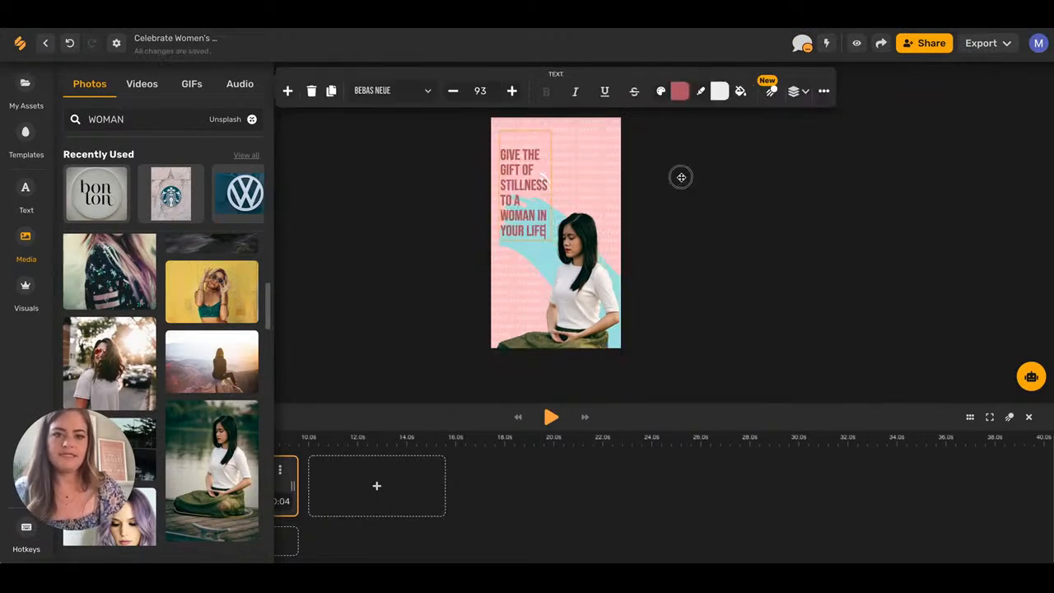
pyautogui.click(680, 177)
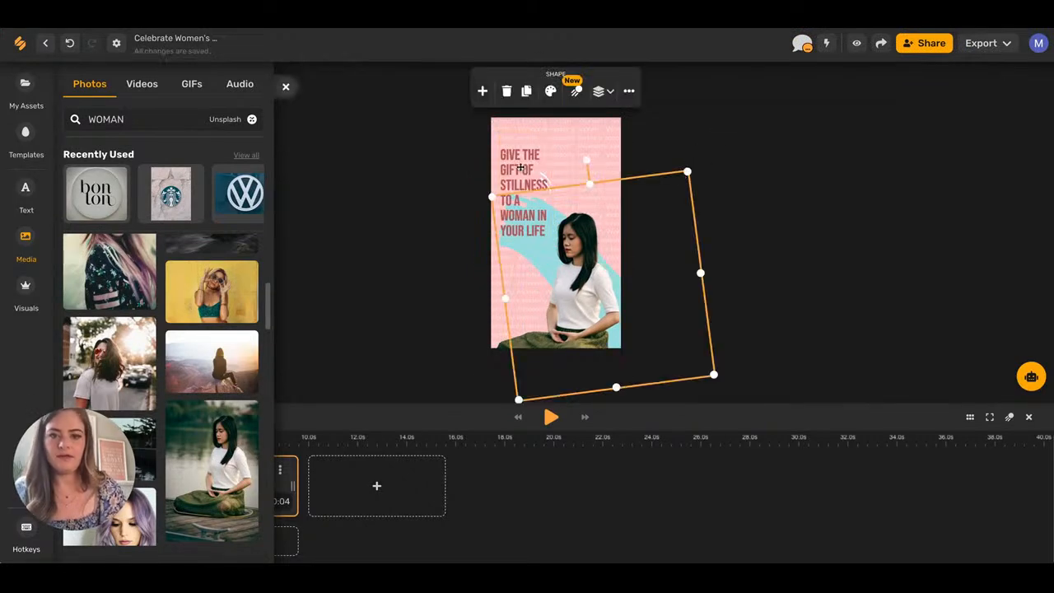
pyautogui.click(518, 166)
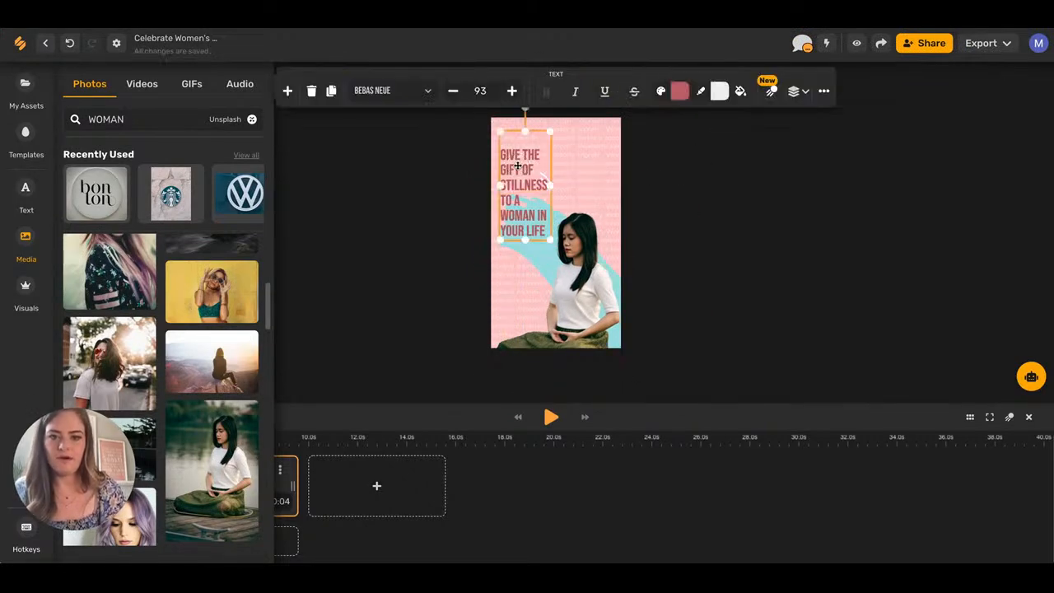
pyautogui.click(596, 273)
pyautogui.moveTo(596, 274); pyautogui.dragTo(595, 248)
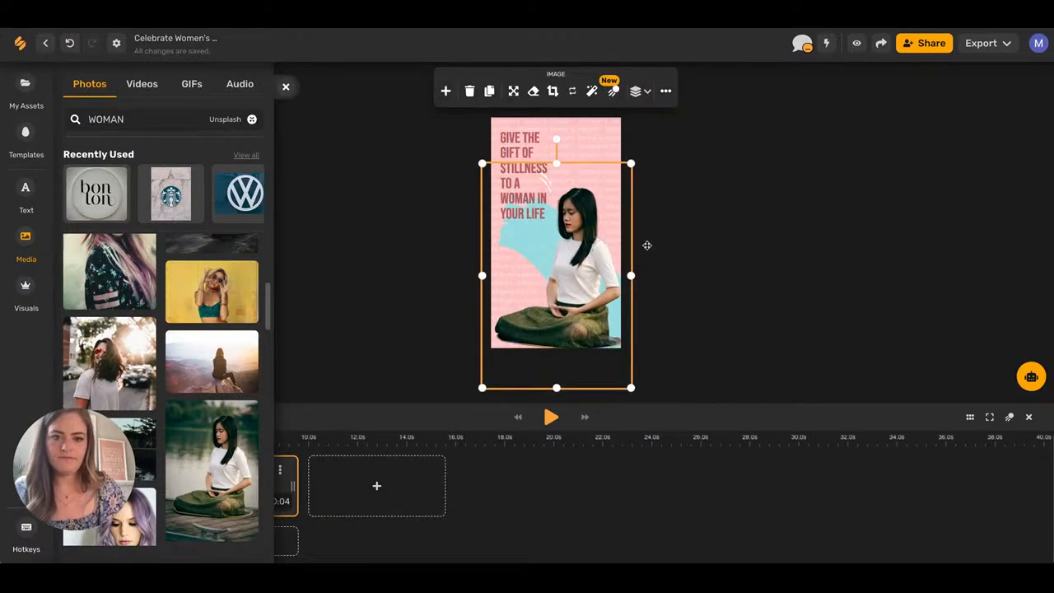
pyautogui.click(647, 246)
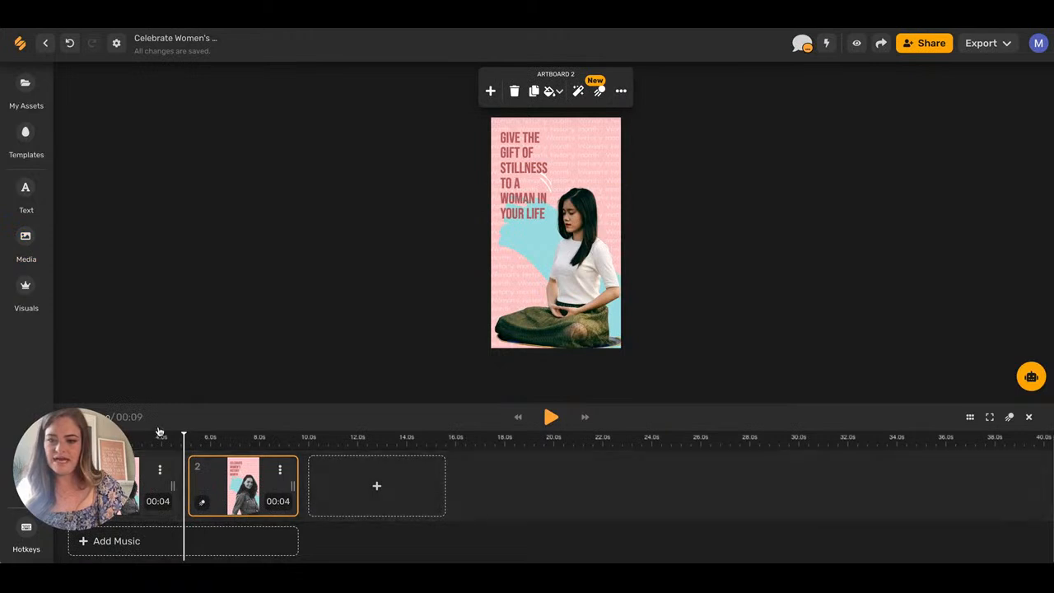
pyautogui.click(550, 416)
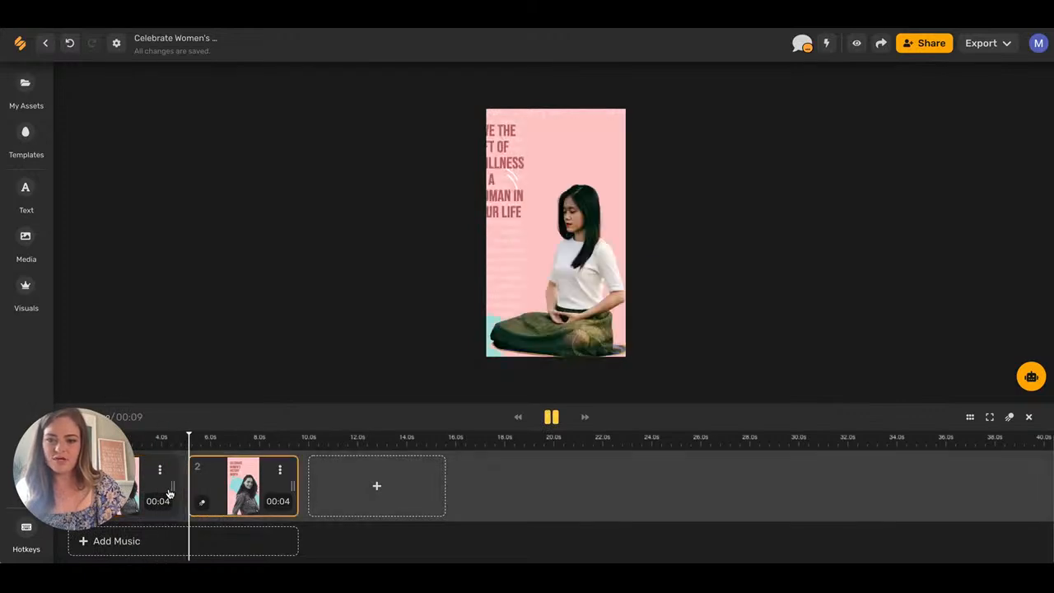
# Trim the slides to 2 and 3 seconds and give the seated woman's photo a Fly In entrance.
pyautogui.moveTo(170, 488); pyautogui.dragTo(110, 484)
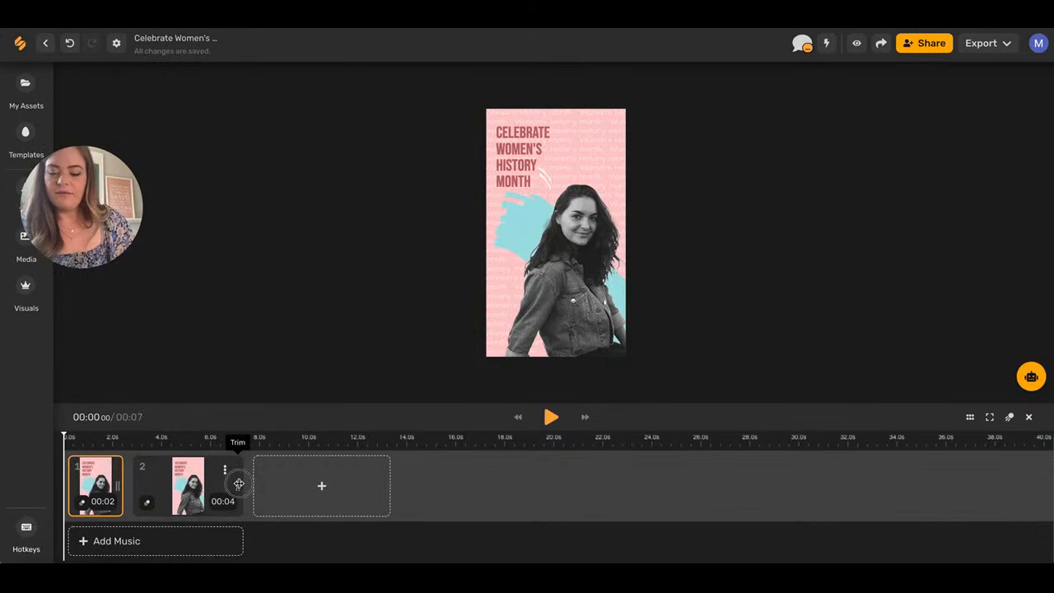
pyautogui.moveTo(238, 484); pyautogui.dragTo(200, 484)
pyautogui.click(156, 486)
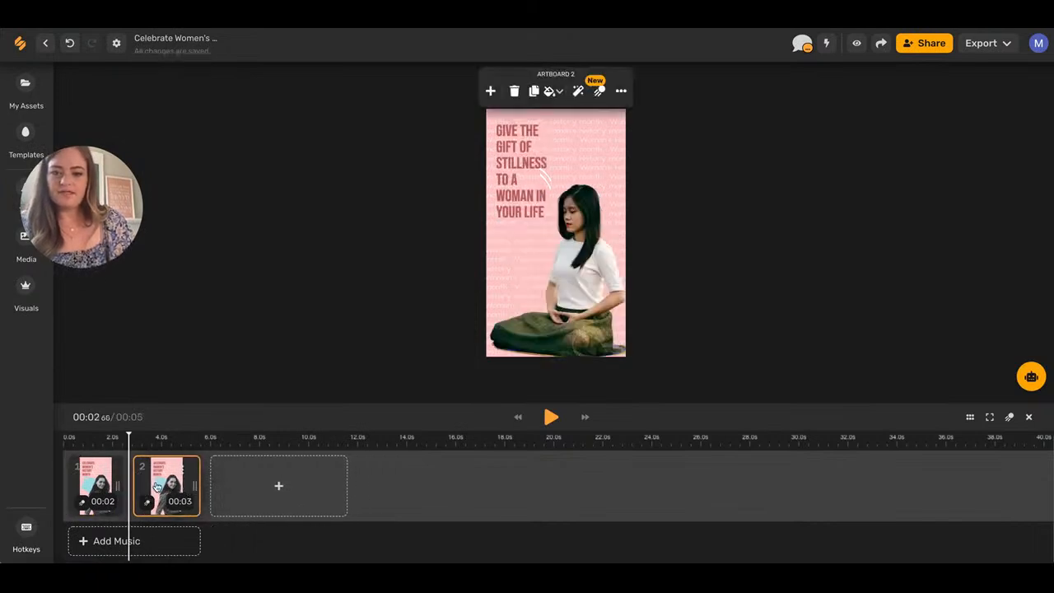
pyautogui.click(564, 313)
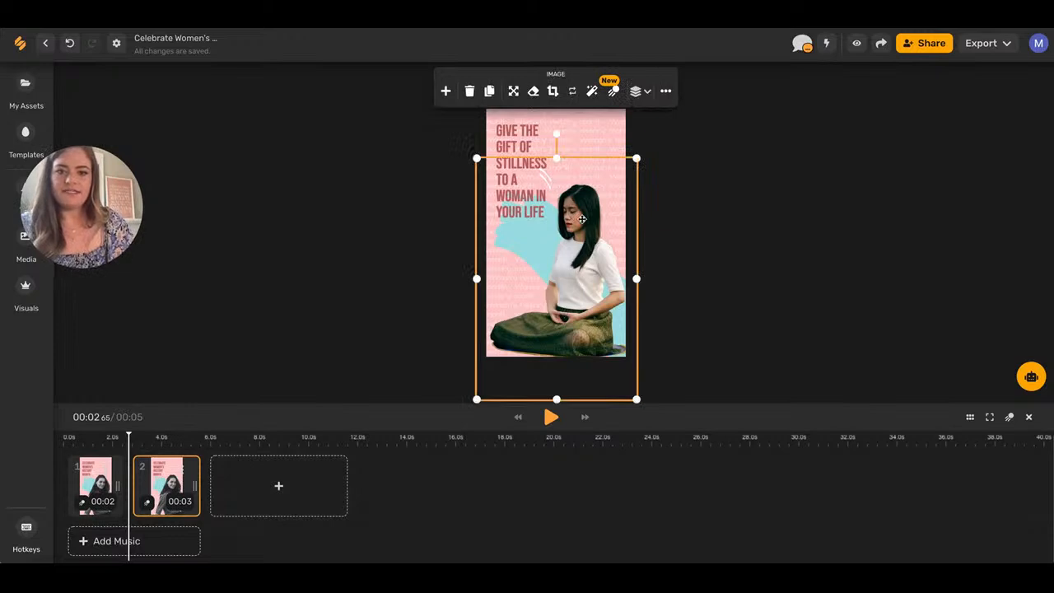
pyautogui.click(613, 90)
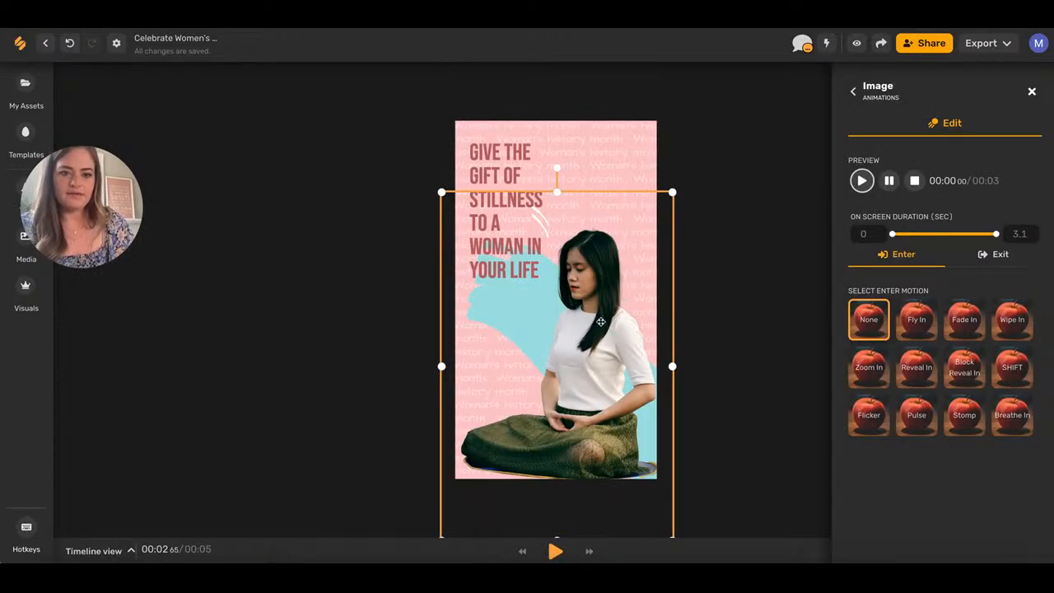
pyautogui.moveTo(592, 306)
pyautogui.mouseDown()
pyautogui.moveTo(592, 330)
pyautogui.moveTo(595, 297)
pyautogui.moveTo(573, 301)
pyautogui.mouseUp()
pyautogui.click(927, 328)
pyautogui.click(131, 549)
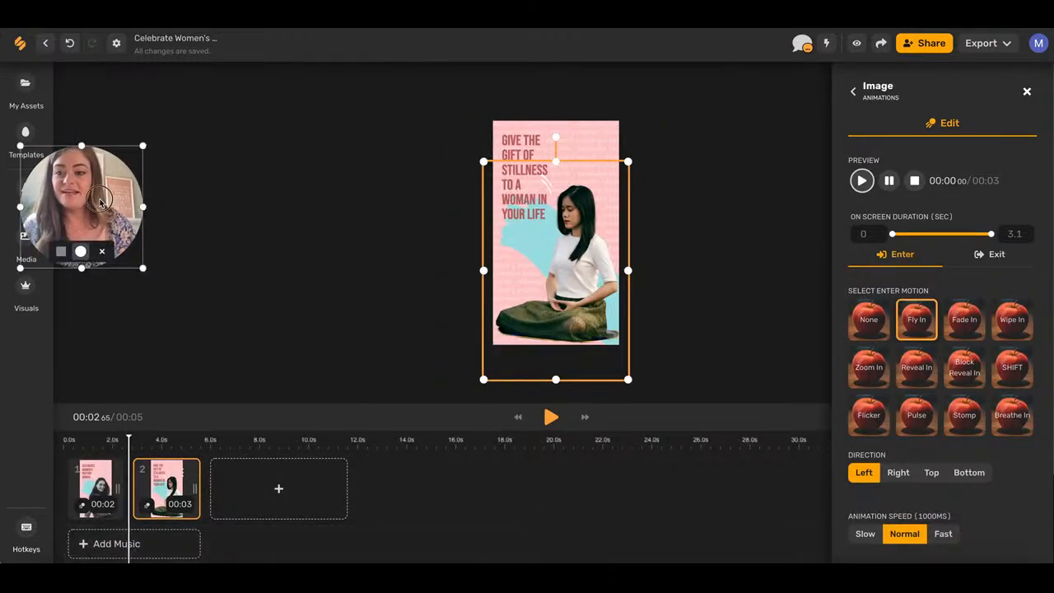
# Search music for 'STILLNESS' and add the Nature Meditation For Relaxing Spa track to the story.
pyautogui.click(134, 553)
pyautogui.moveTo(125, 102); pyautogui.dragTo(80, 465)
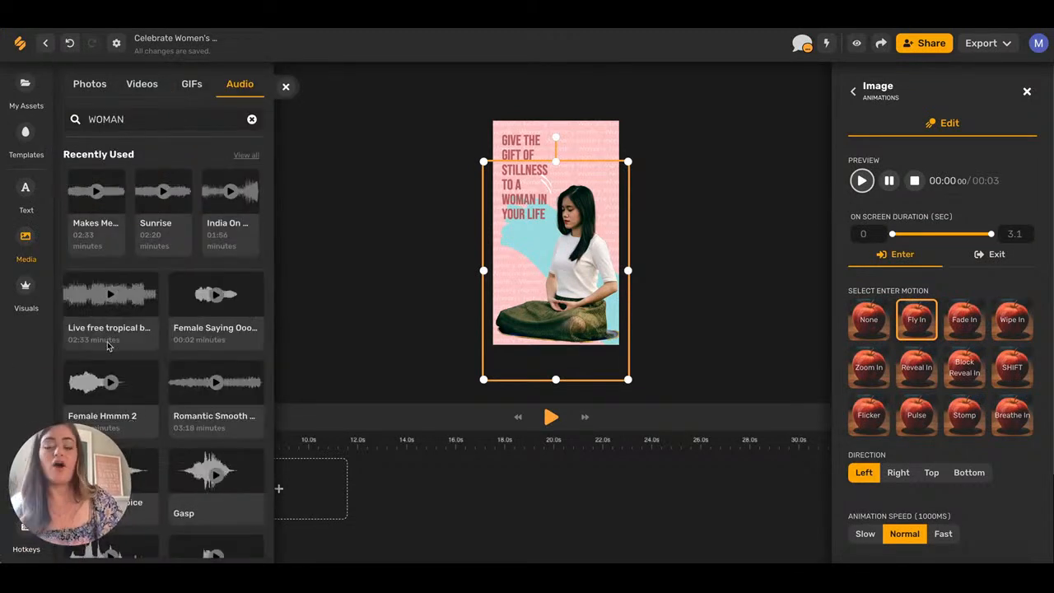
pyautogui.doubleClick(142, 118)
pyautogui.press('BackSpace')
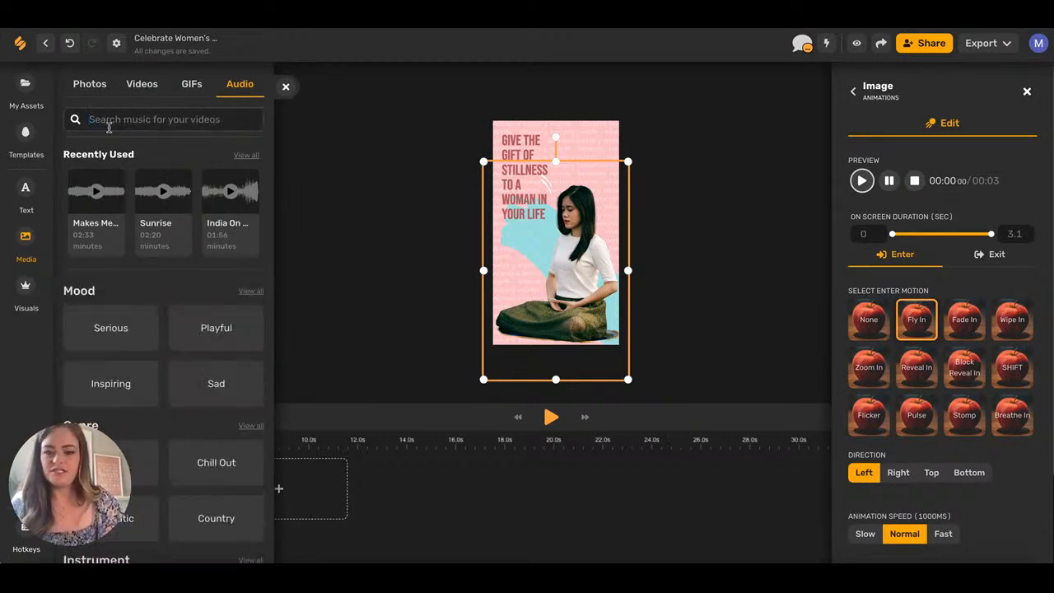
pyautogui.write('STILLNESS')
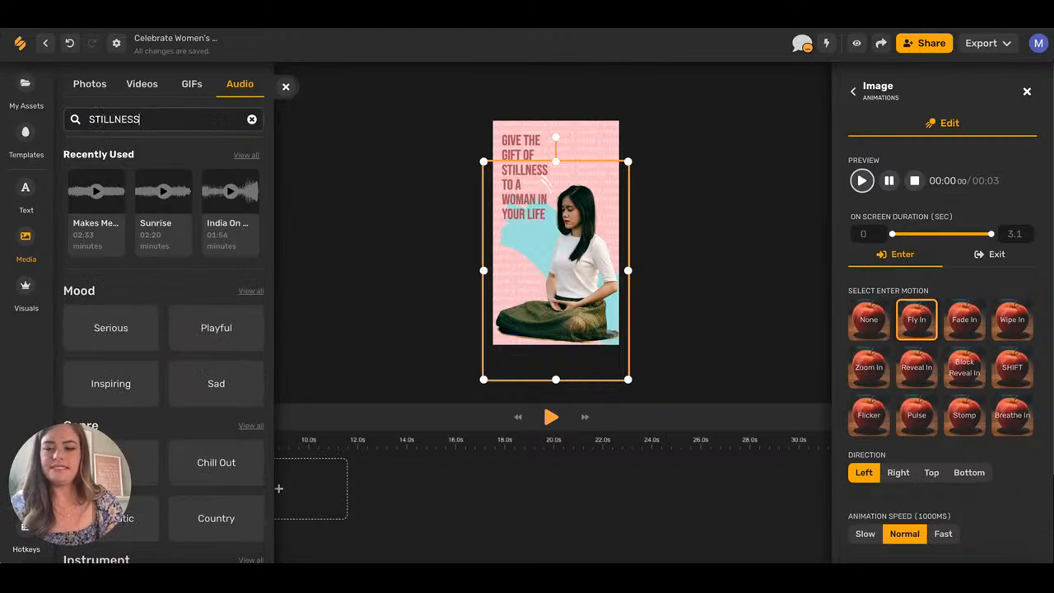
pyautogui.moveTo(216, 485); pyautogui.dragTo(487, 292)
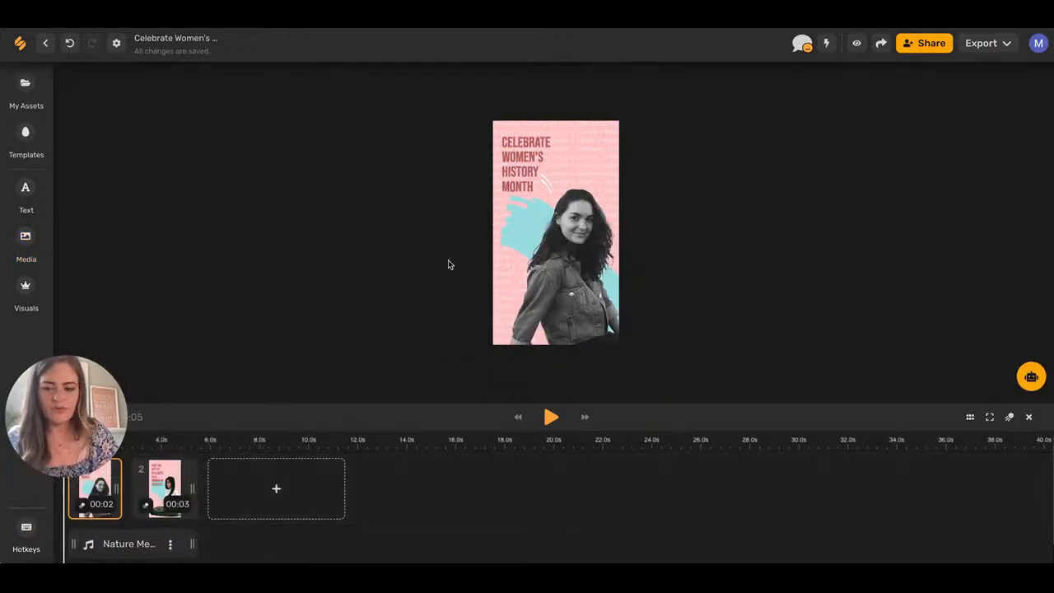
# Trim the music to start later, lower its volume, and play the whole story.
pyautogui.click(139, 547)
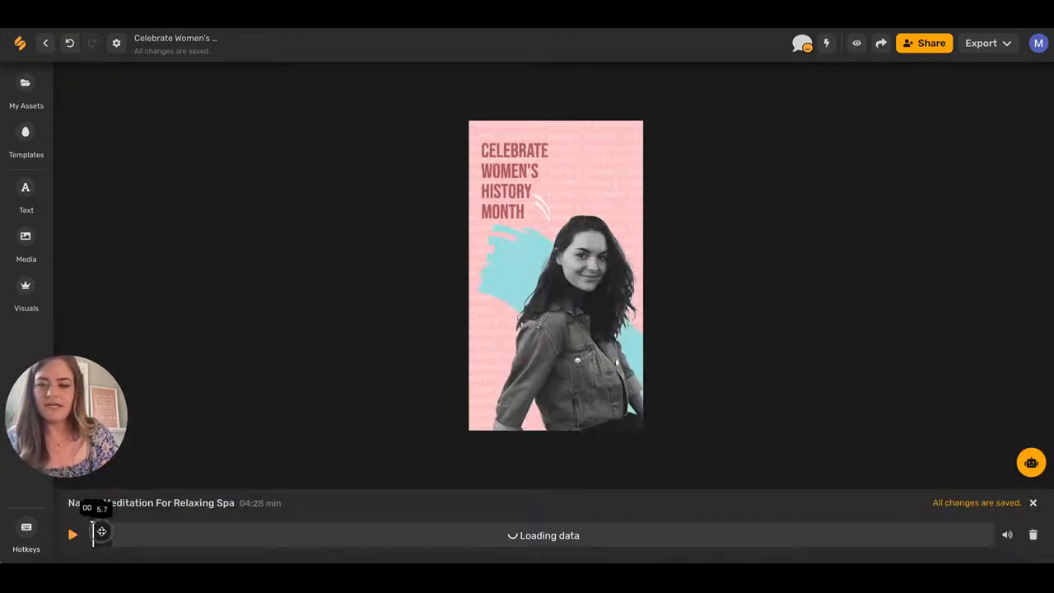
pyautogui.moveTo(101, 534); pyautogui.dragTo(354, 533)
pyautogui.click(69, 536)
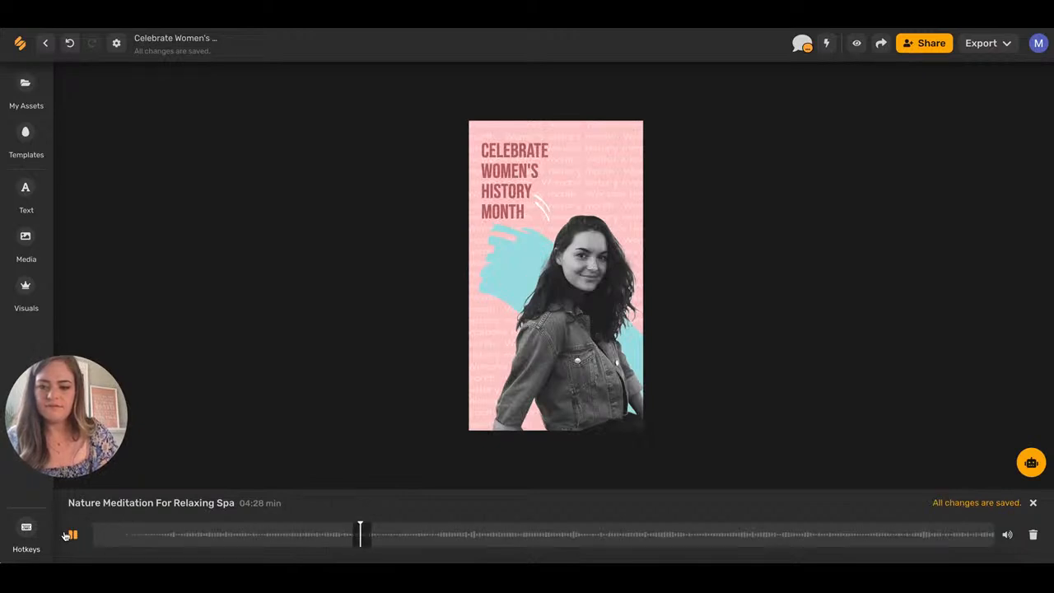
pyautogui.click(68, 535)
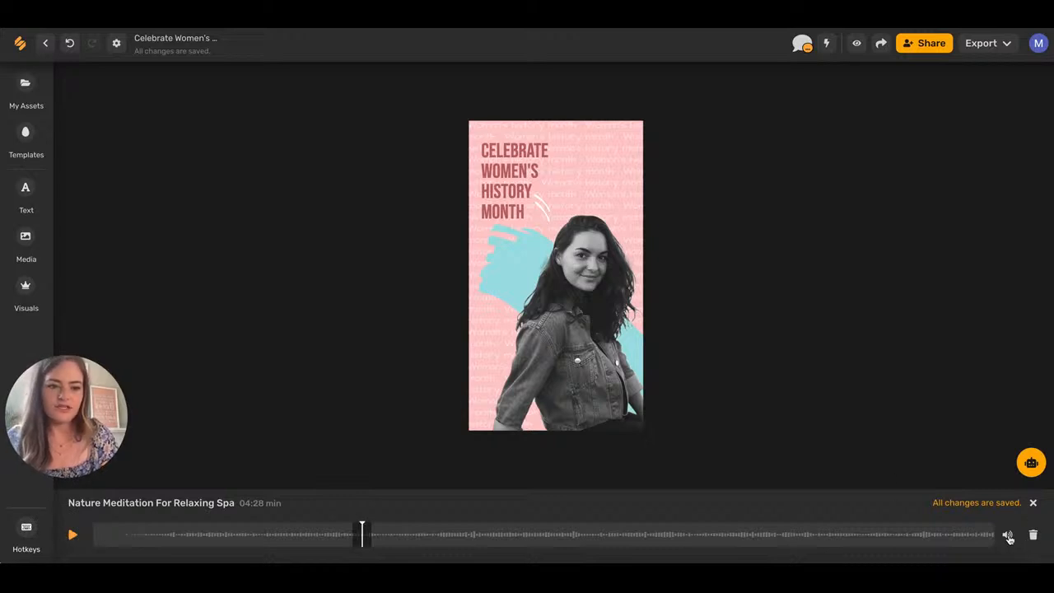
pyautogui.moveTo(1009, 539)
pyautogui.moveTo(1008, 473); pyautogui.dragTo(1009, 500)
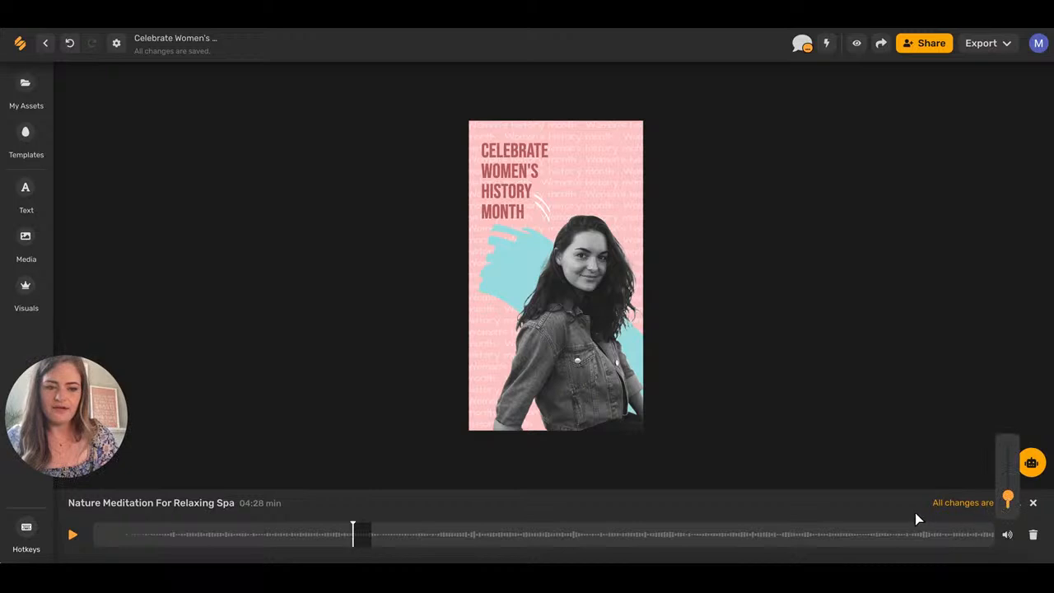
pyautogui.click(1033, 503)
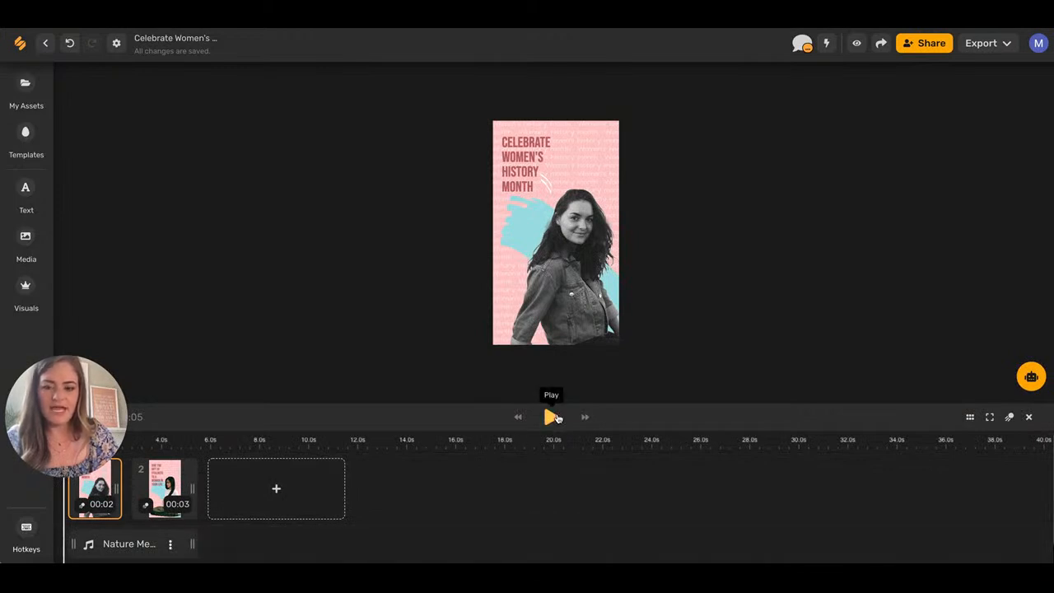
pyautogui.click(551, 417)
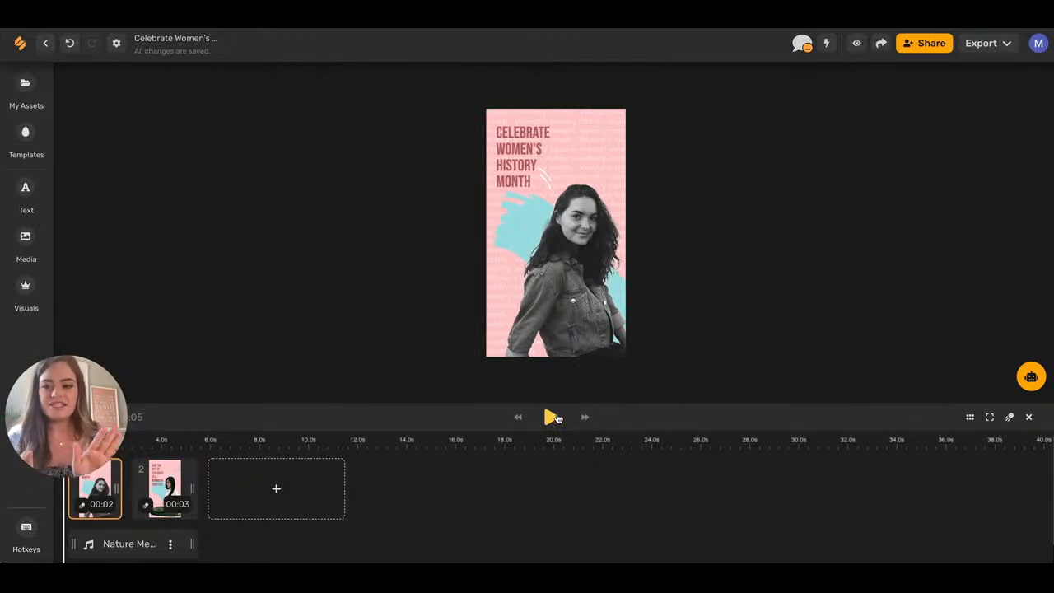
pyautogui.click(1028, 417)
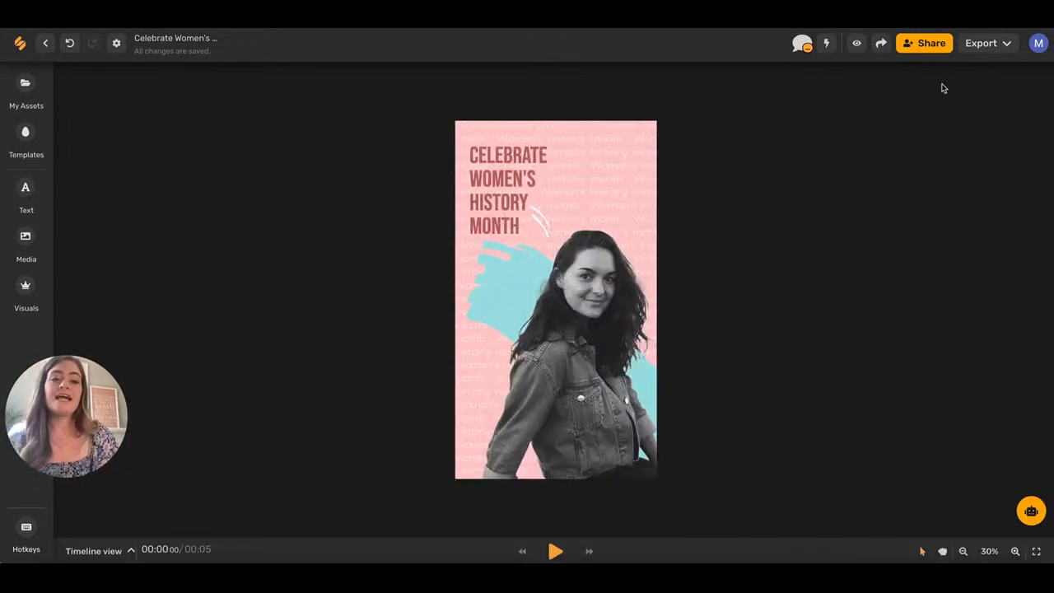
# Post a comment on Artboard 1 that tags a teammate and asks 'WHAT DO YOU THINK'.
pyautogui.click(802, 43)
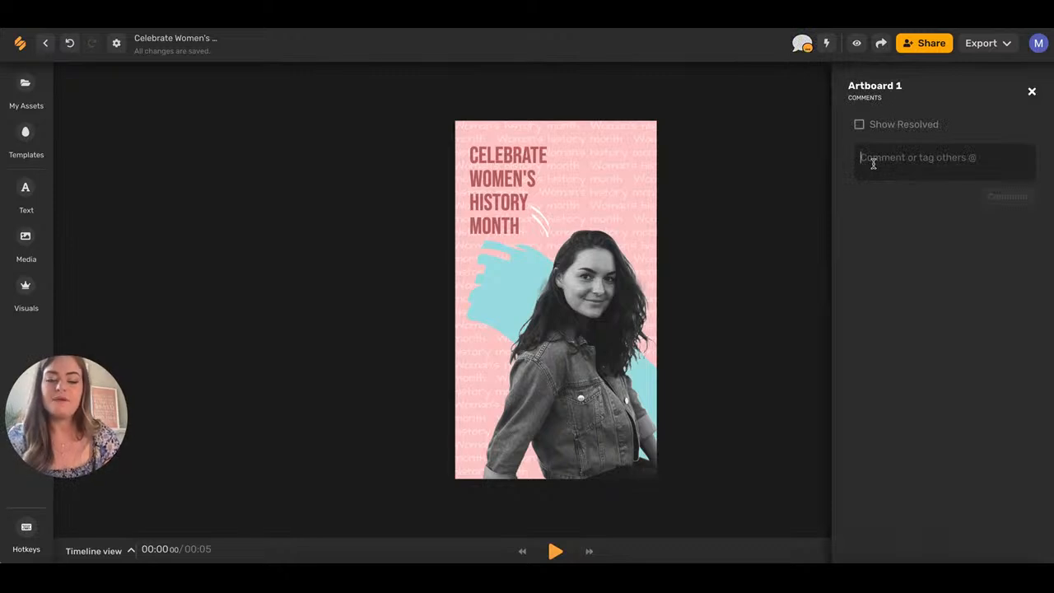
pyautogui.write('@')
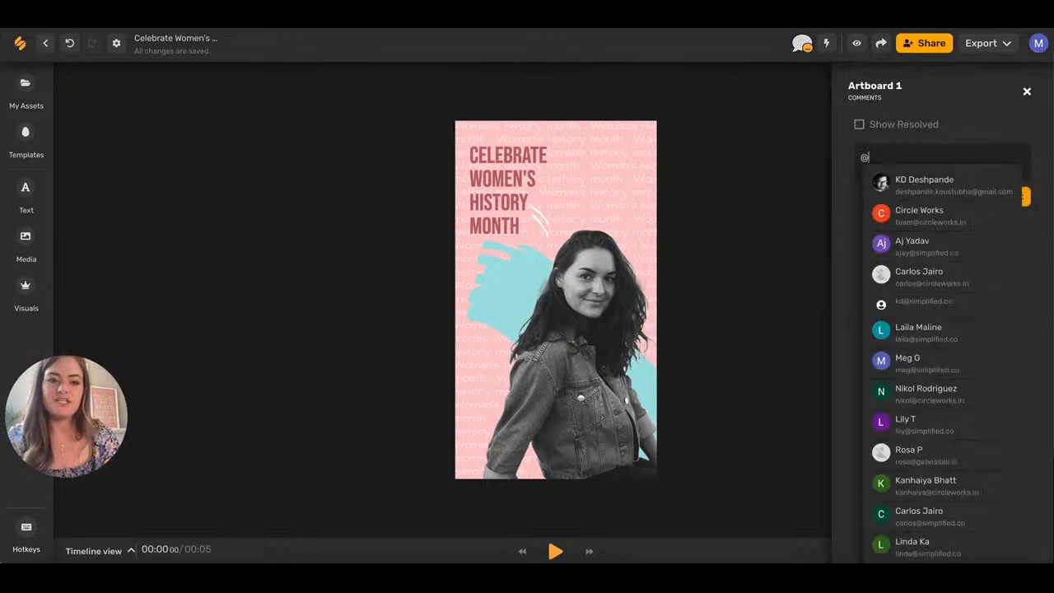
pyautogui.click(922, 337)
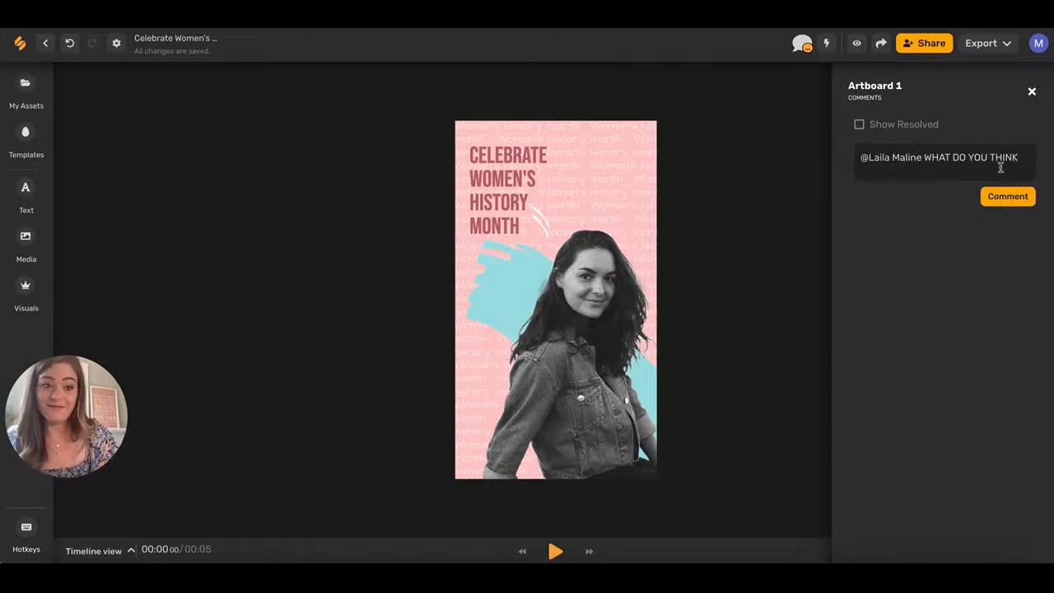
pyautogui.click(1000, 196)
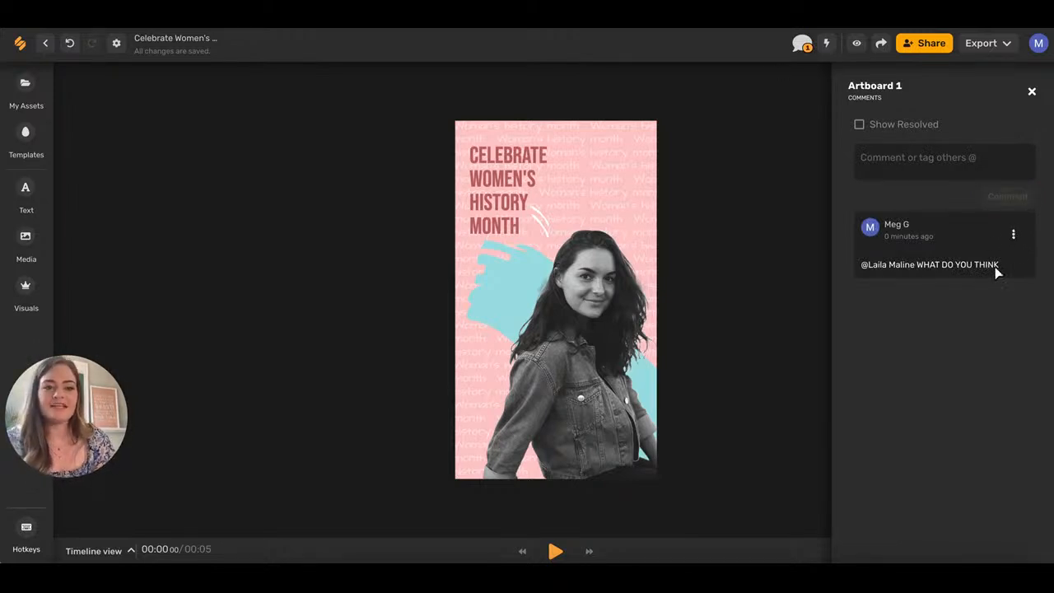
# Glance at the posted comment's options without changing anything, then close the comments panel.
pyautogui.click(1014, 237)
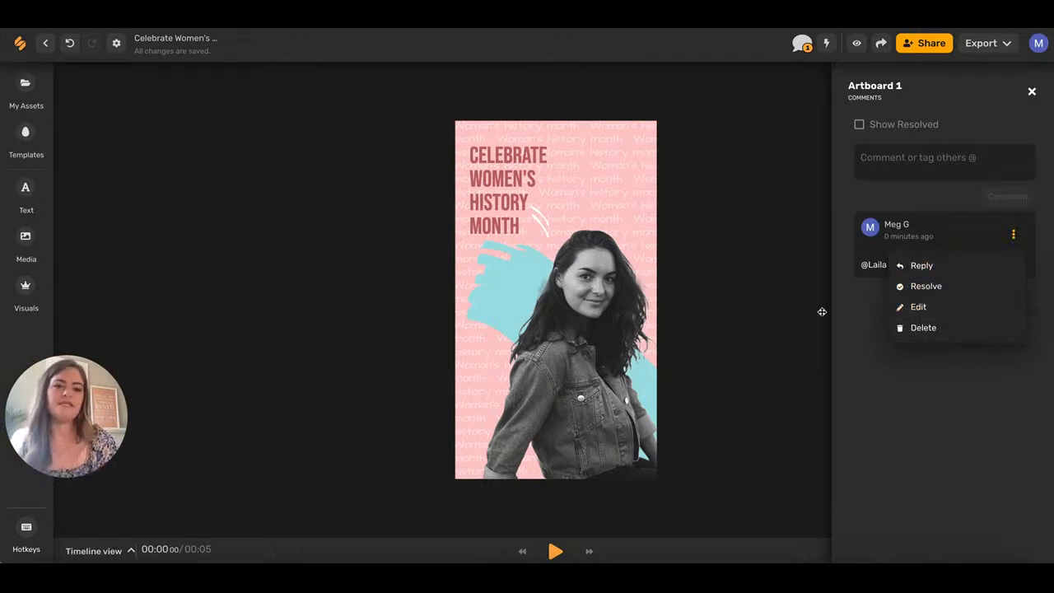
pyautogui.click(763, 174)
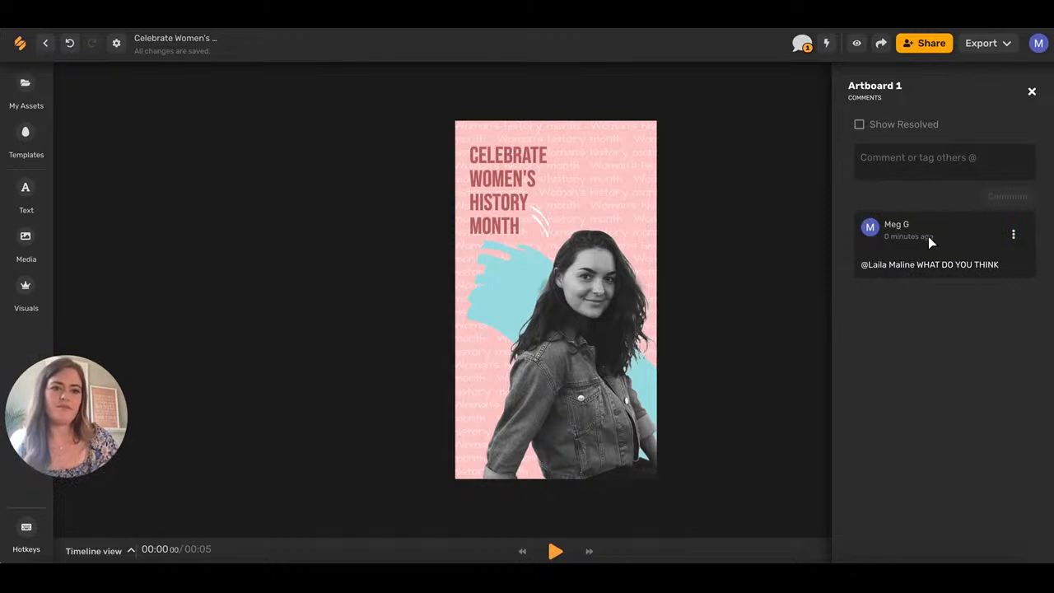
pyautogui.click(1031, 92)
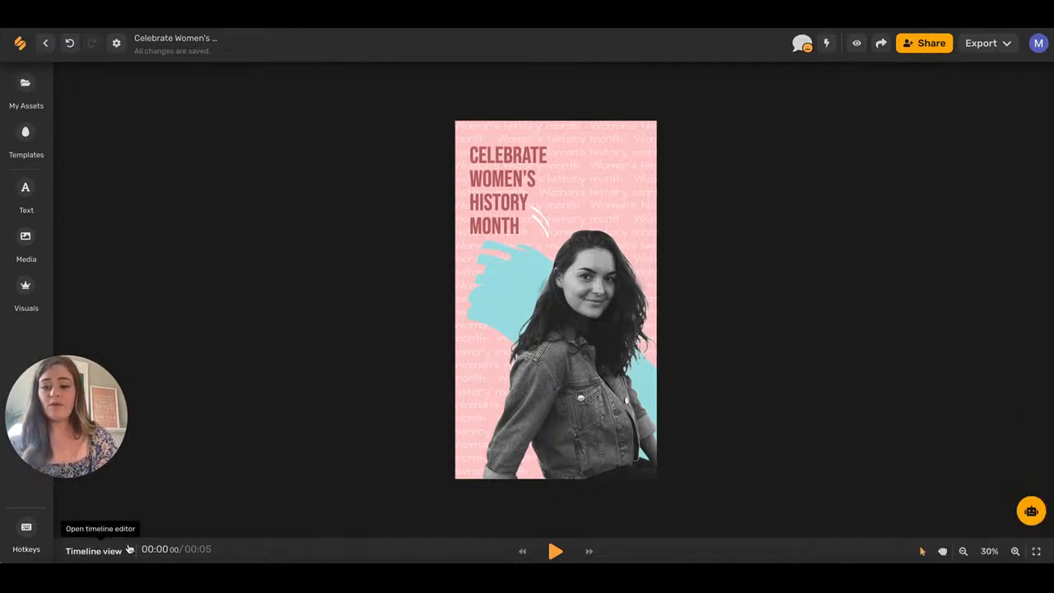
# Enable 'Share preview link on web' and load the preview URL in a new Chrome tab.
pyautogui.click(926, 42)
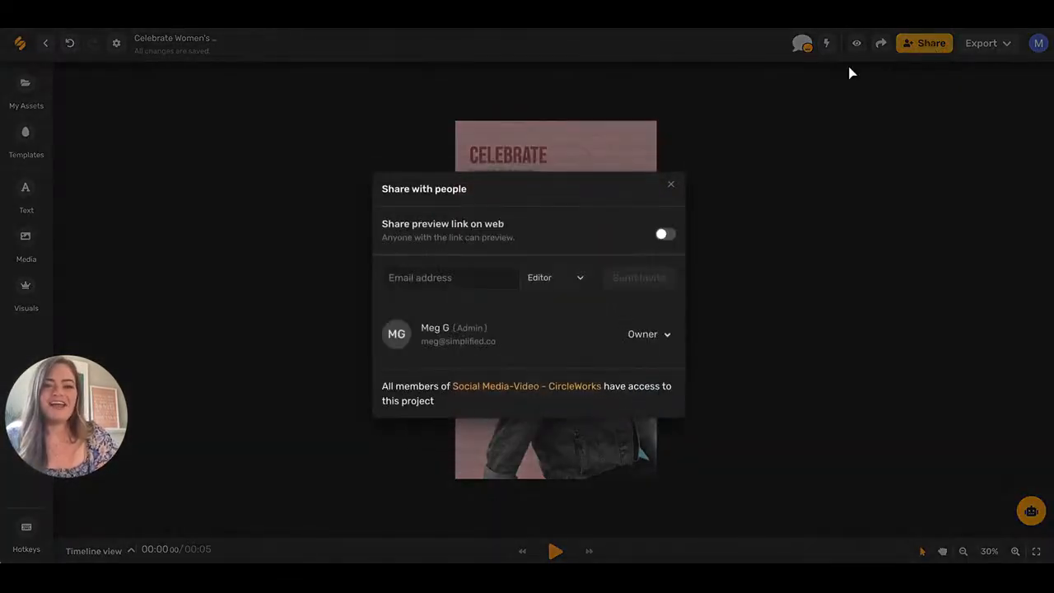
pyautogui.click(662, 236)
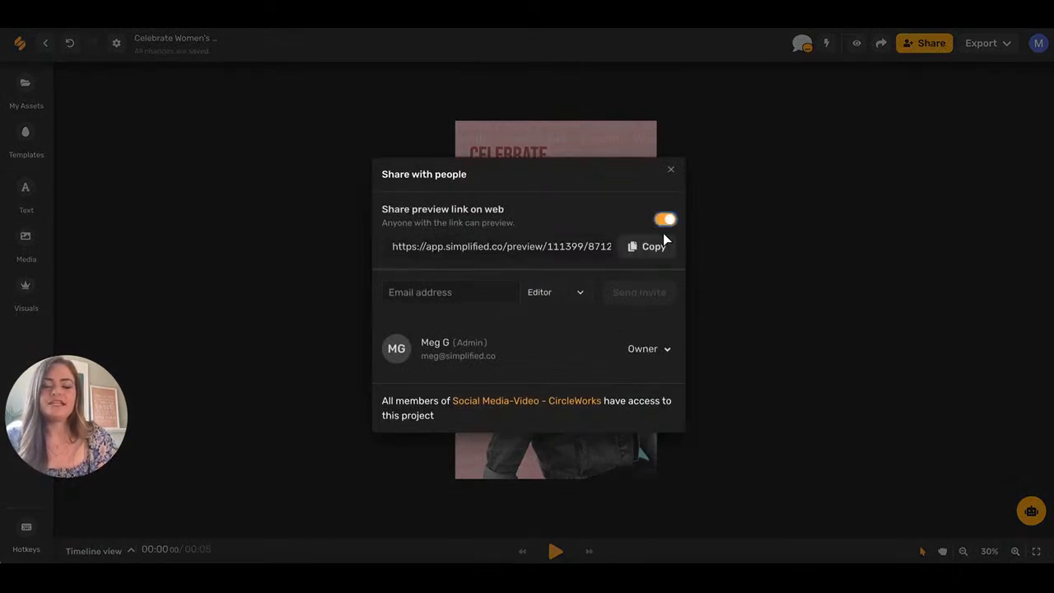
pyautogui.click(595, 246)
pyautogui.tripleClick(560, 247)
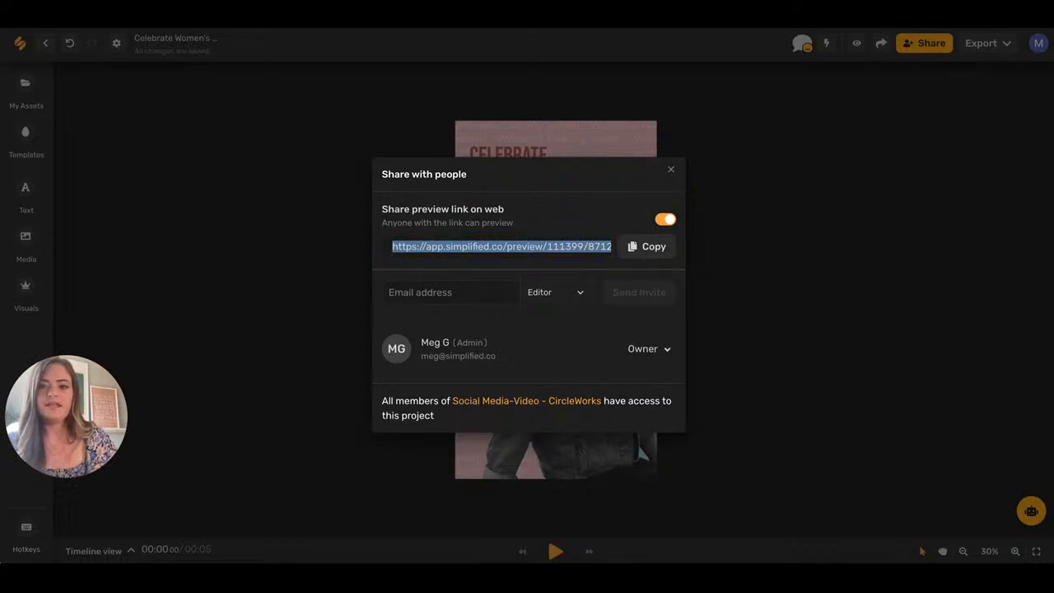
pyautogui.hotkey('ctrl', 't')
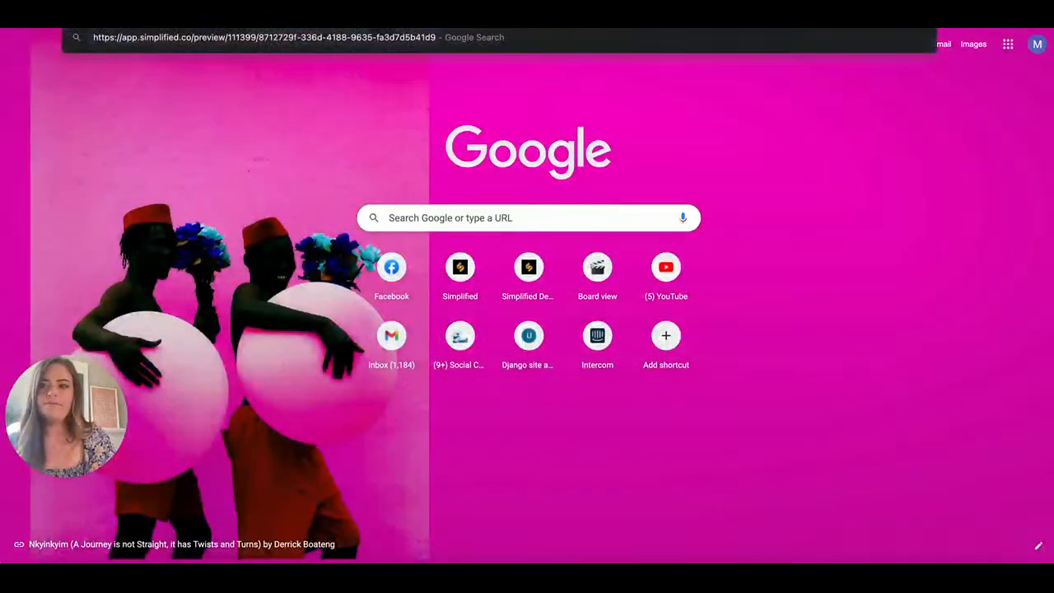
pyautogui.press('Return')
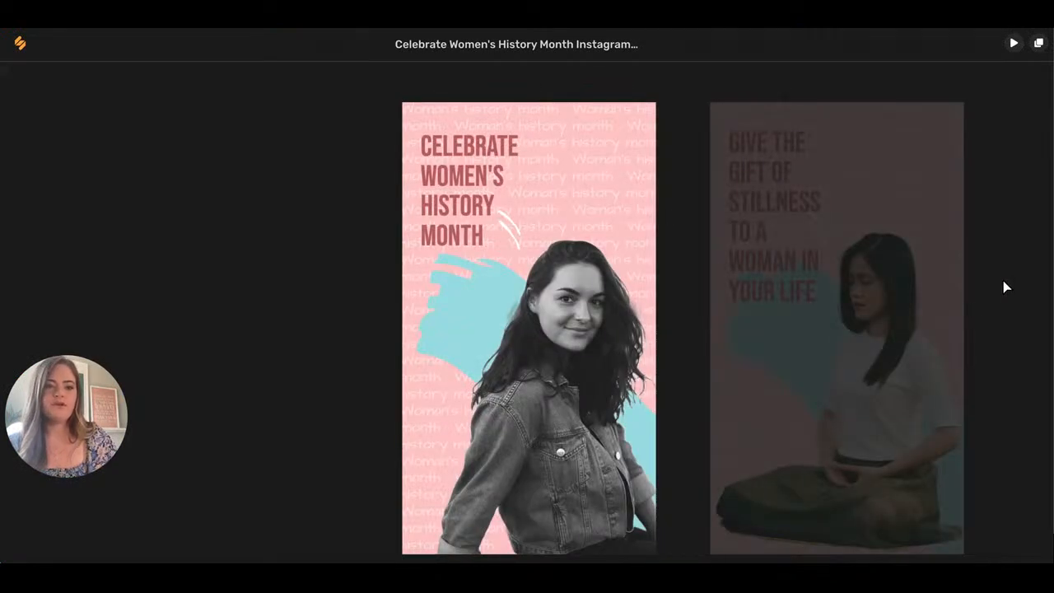
# Replay the two-slide story in the preview, then duplicate it into a clone in the editor.
pyautogui.click(1012, 47)
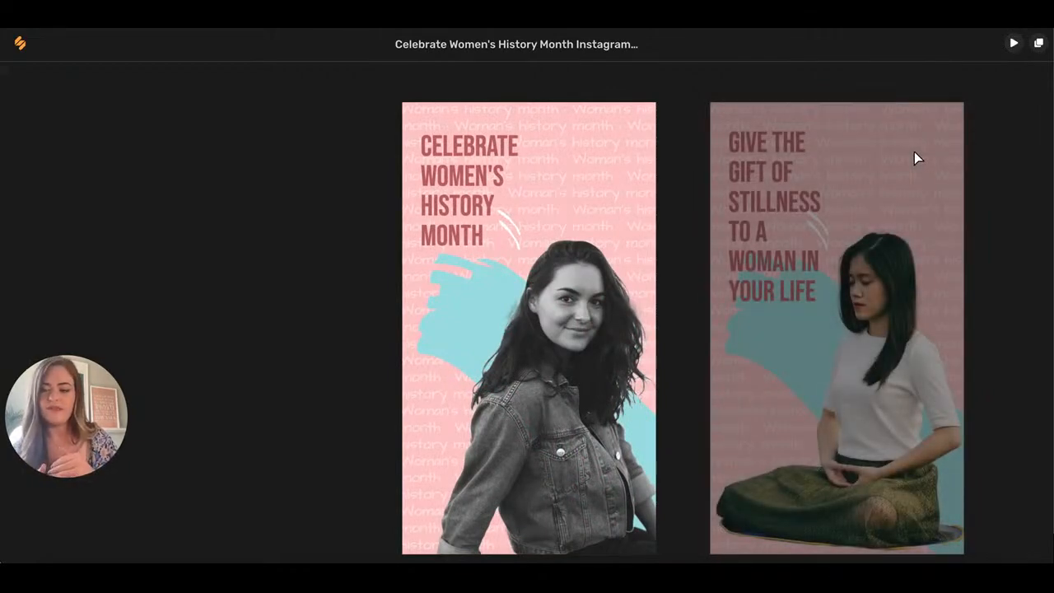
pyautogui.click(1038, 46)
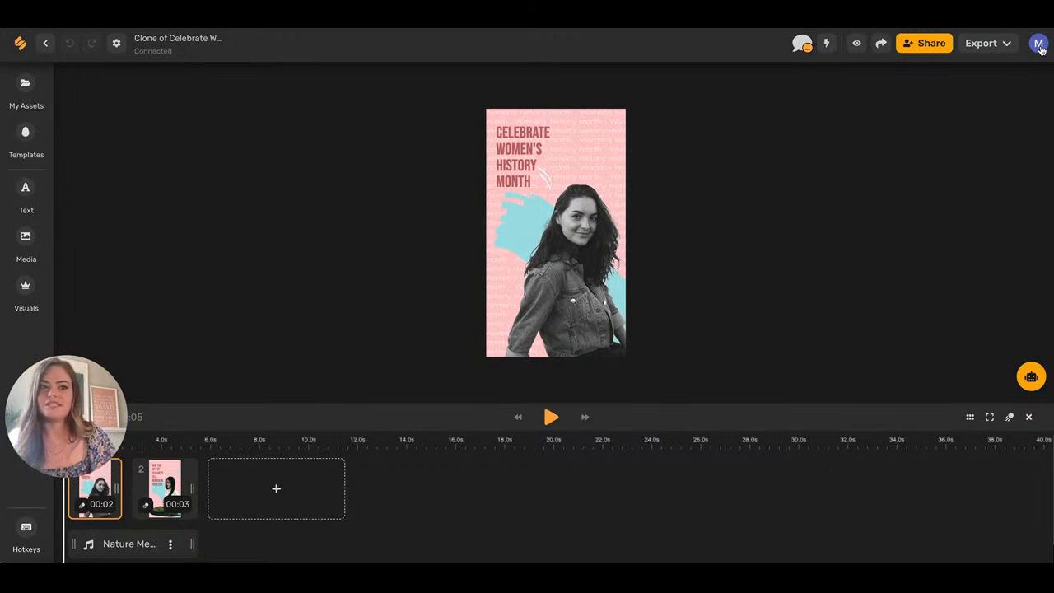
# Open the export options and list the 'Download as' formats, keeping Video selected.
pyautogui.click(992, 43)
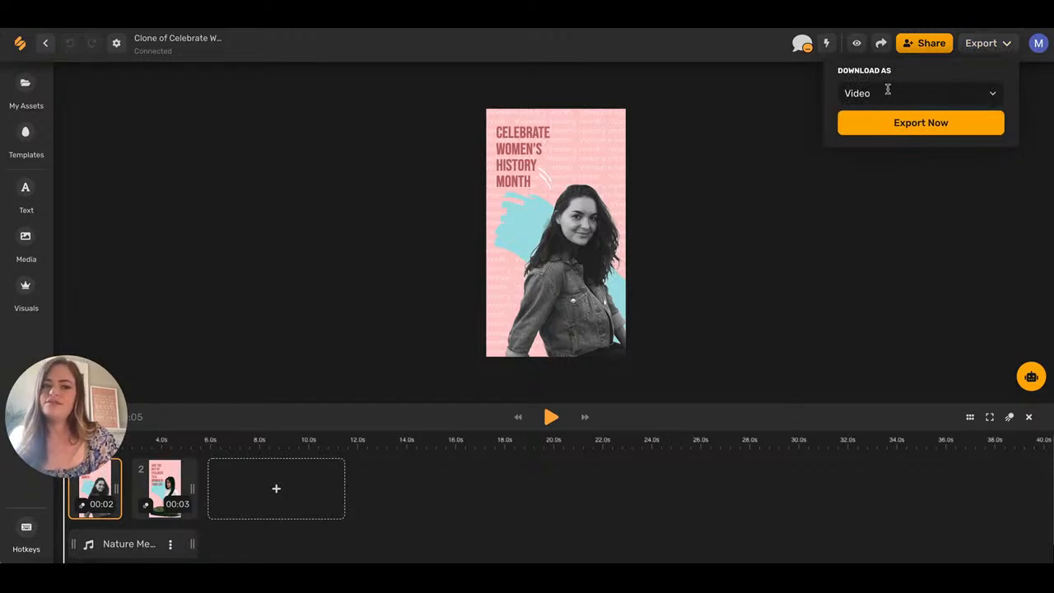
pyautogui.click(992, 95)
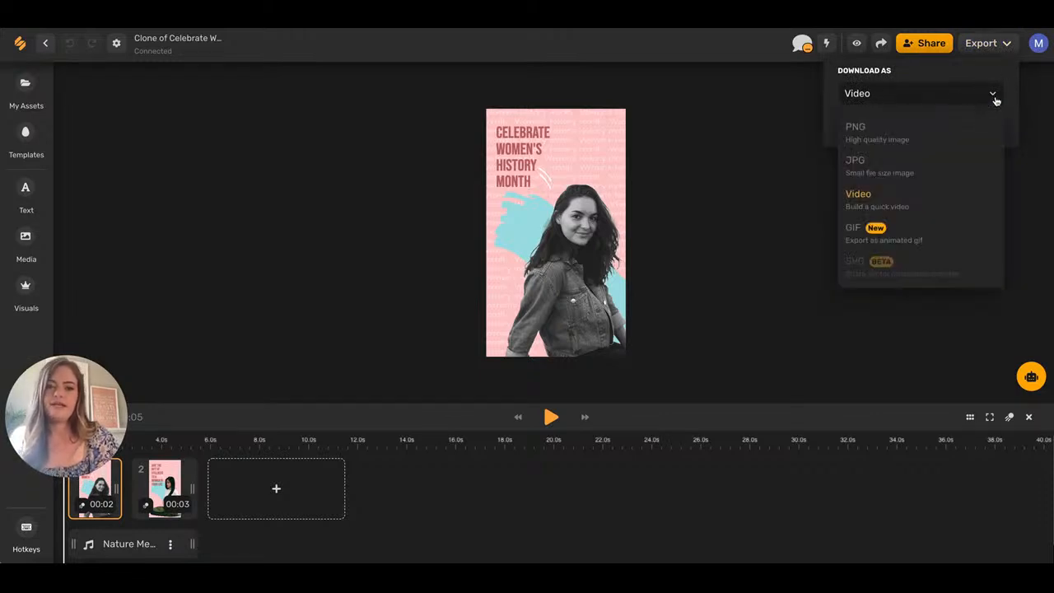
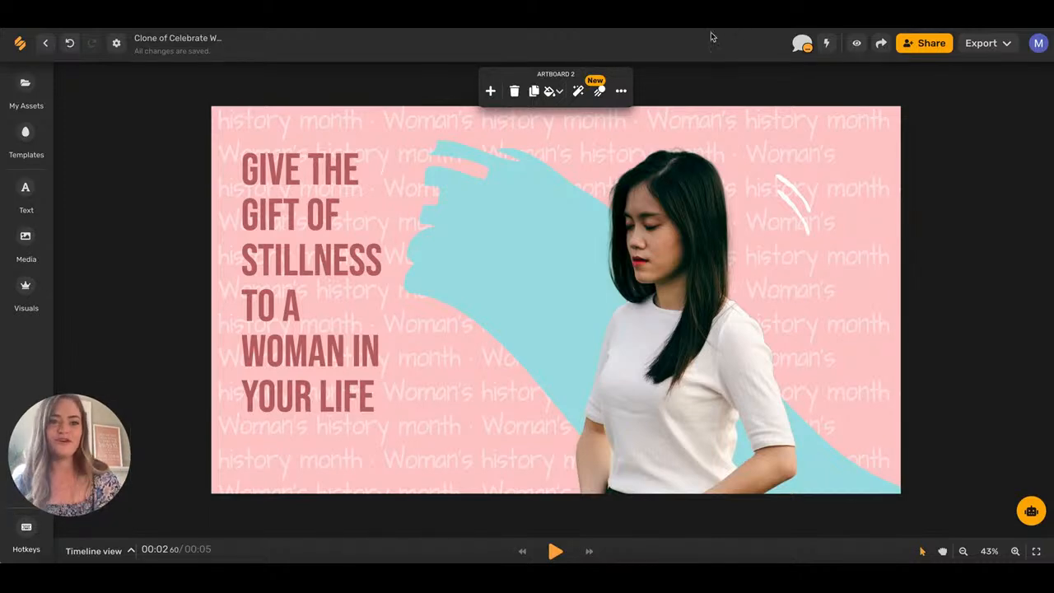
pyautogui.click(804, 44)
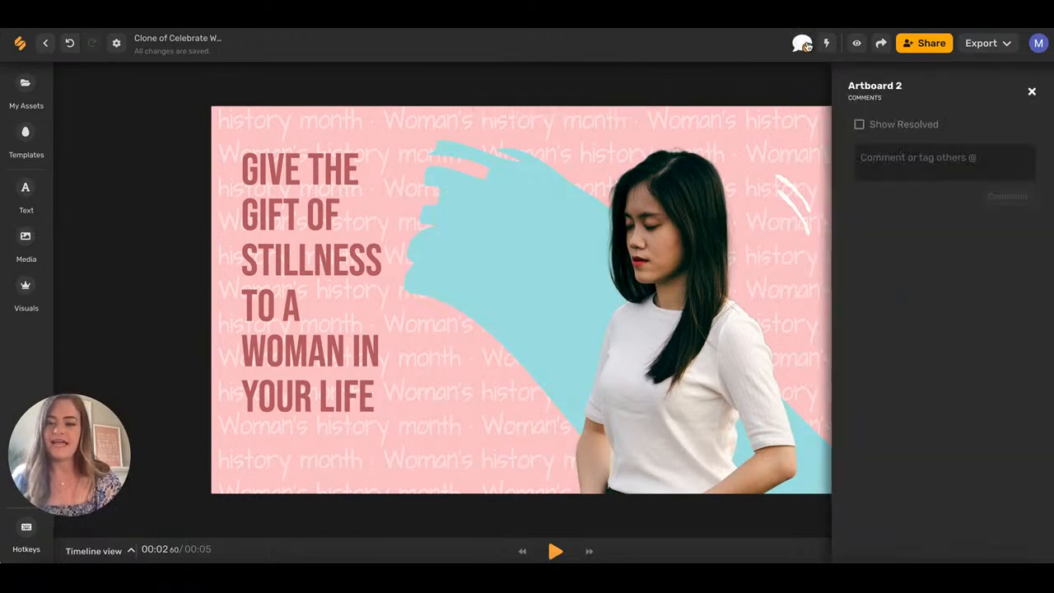
pyautogui.click(1032, 92)
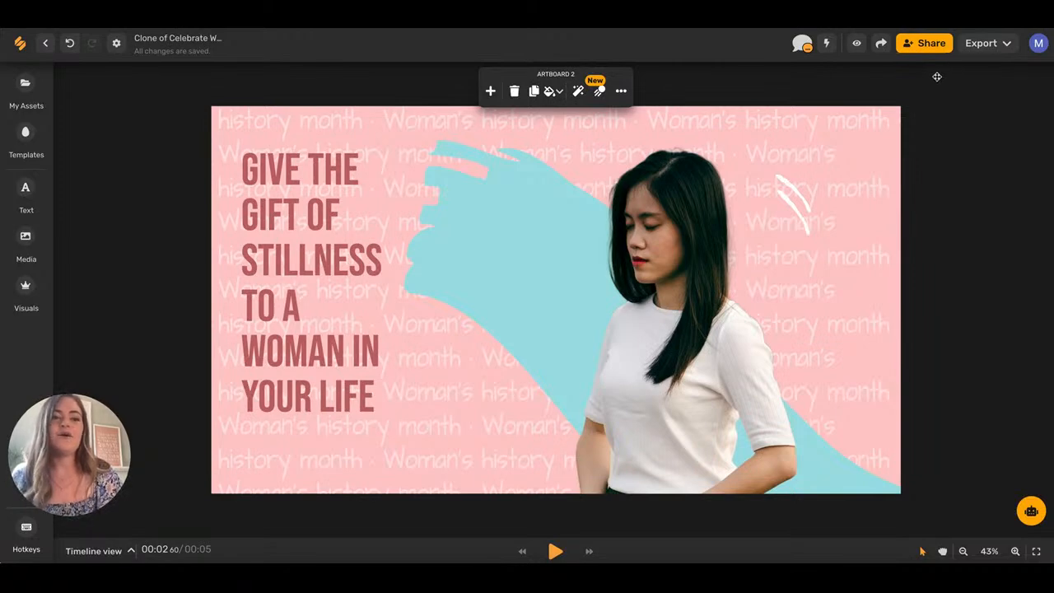
# Export the design as a PNG into a new social post.
pyautogui.click(882, 45)
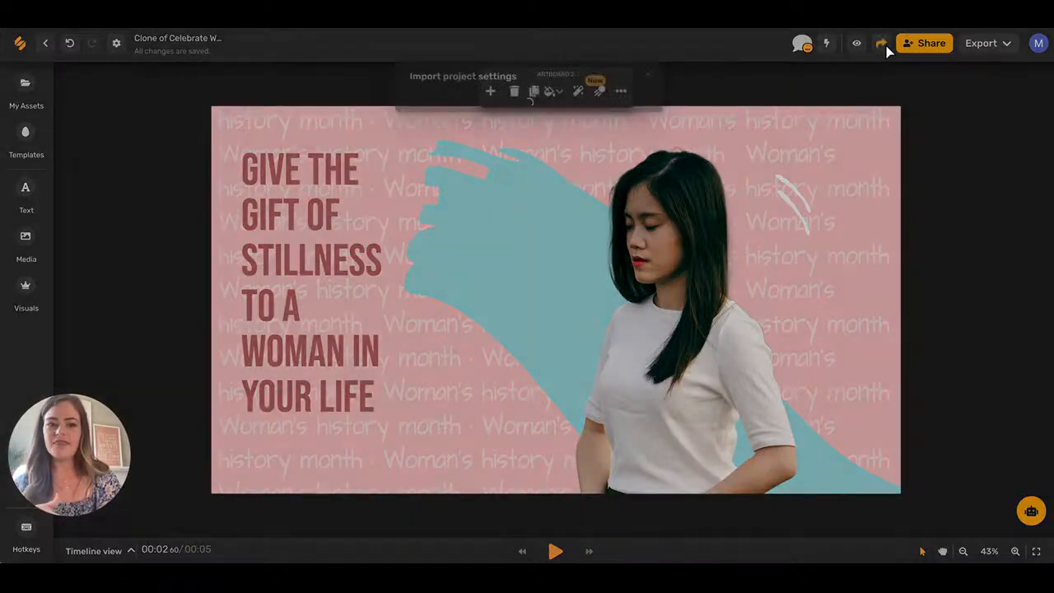
pyautogui.click(650, 107)
pyautogui.click(475, 156)
pyautogui.click(477, 178)
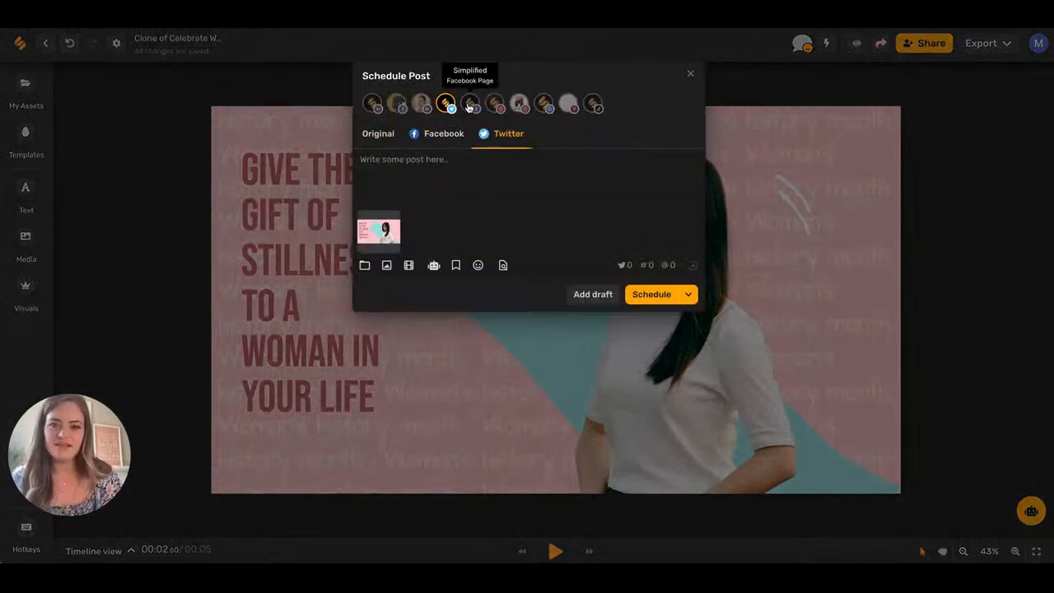
# Deselect Instagram and Twitter so the post targets only the Simplified Facebook Page.
pyautogui.click(495, 104)
pyautogui.click(495, 105)
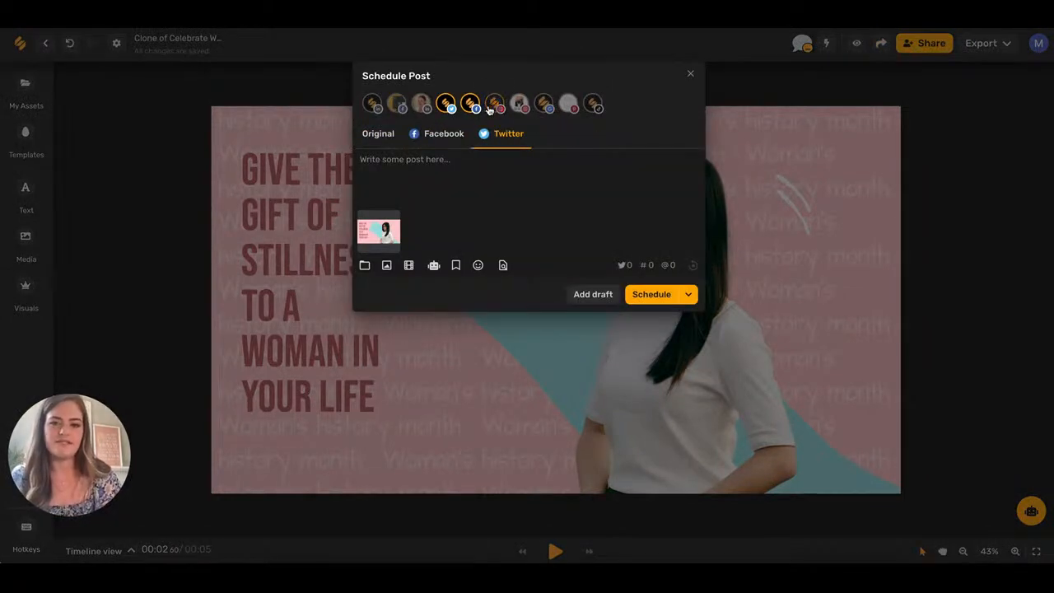
pyautogui.click(445, 105)
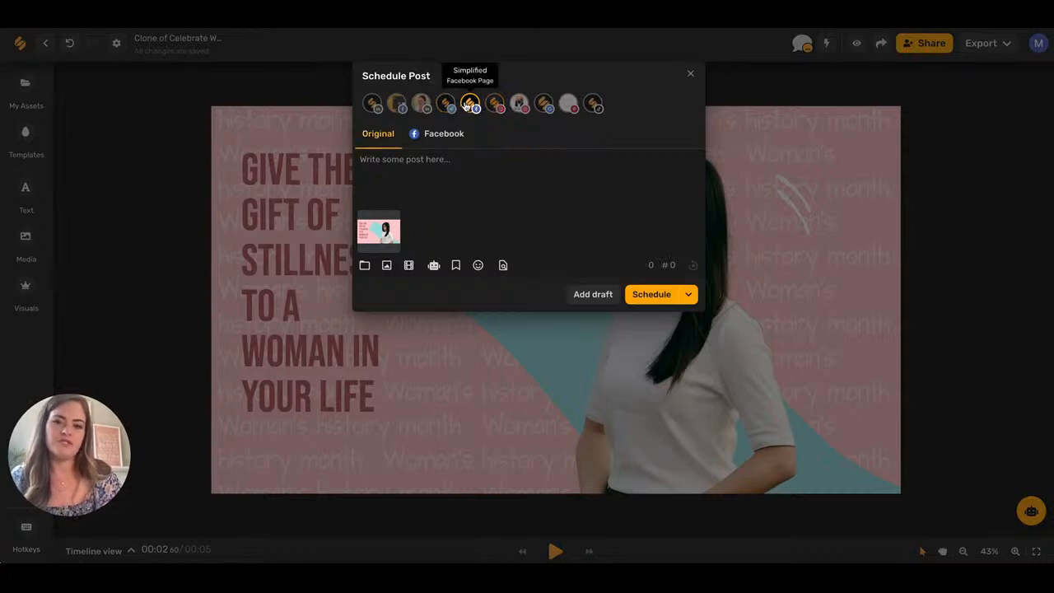
# Open the AI assistant from the post text box, then close it again.
pyautogui.click(381, 170)
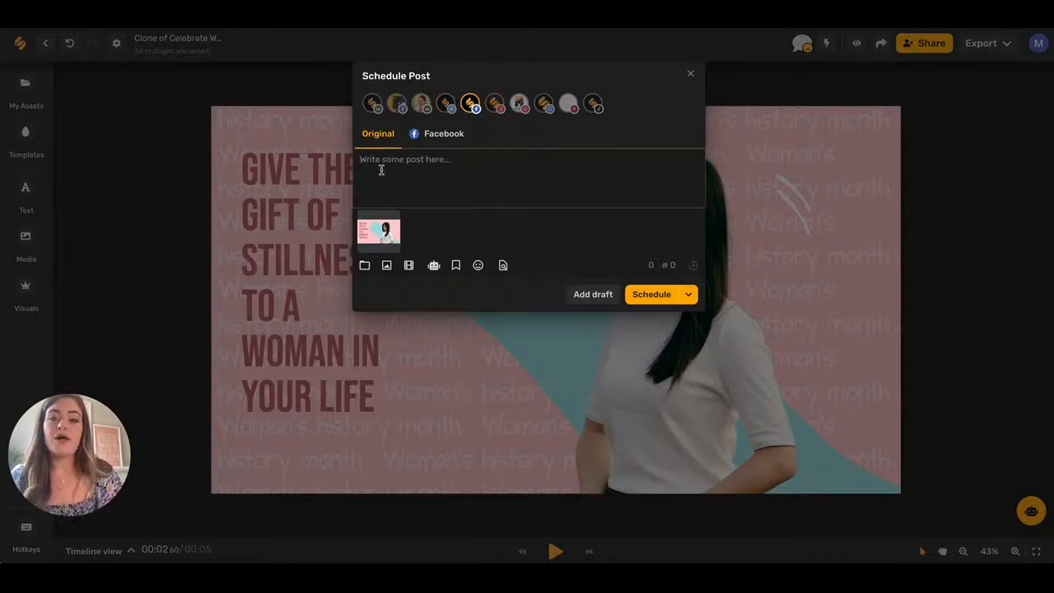
pyautogui.click(433, 264)
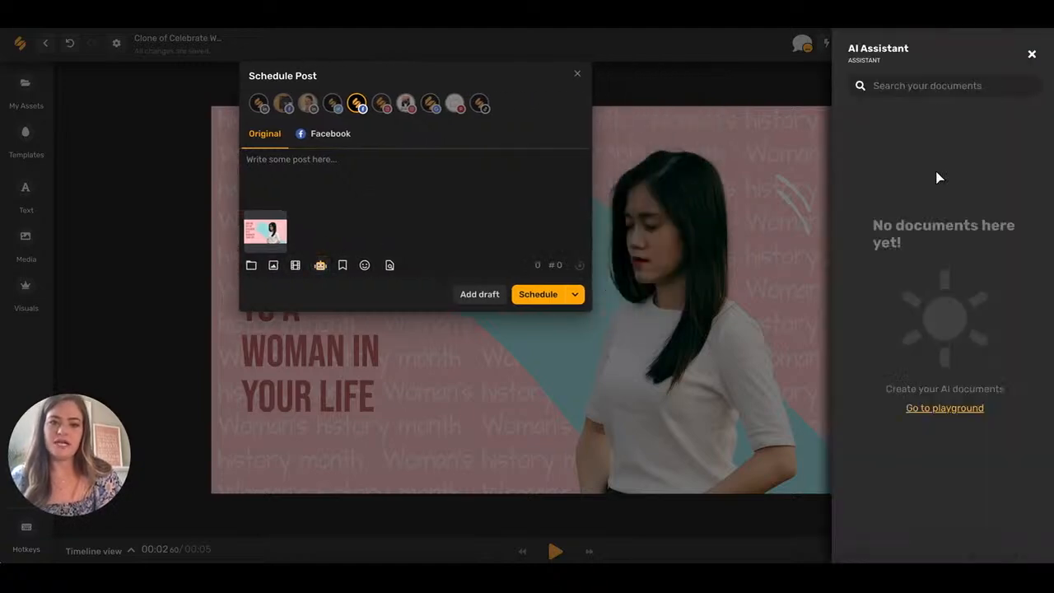
pyautogui.click(1032, 55)
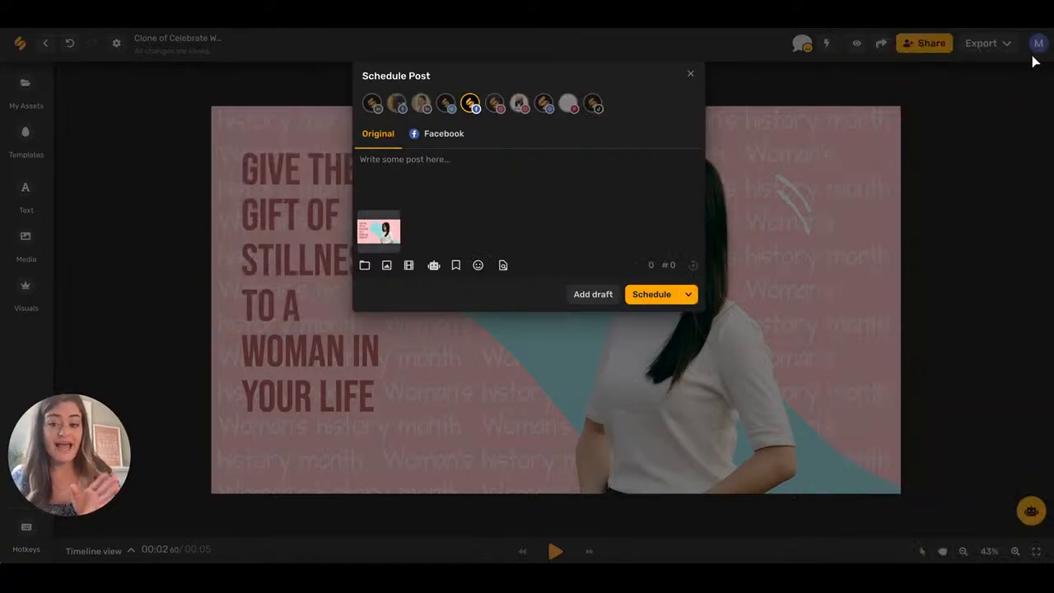
# Insert the 'Design Hashtags IG' snippet's eleven hashtags into the post, cancelling a new-snippet form first.
pyautogui.click(455, 265)
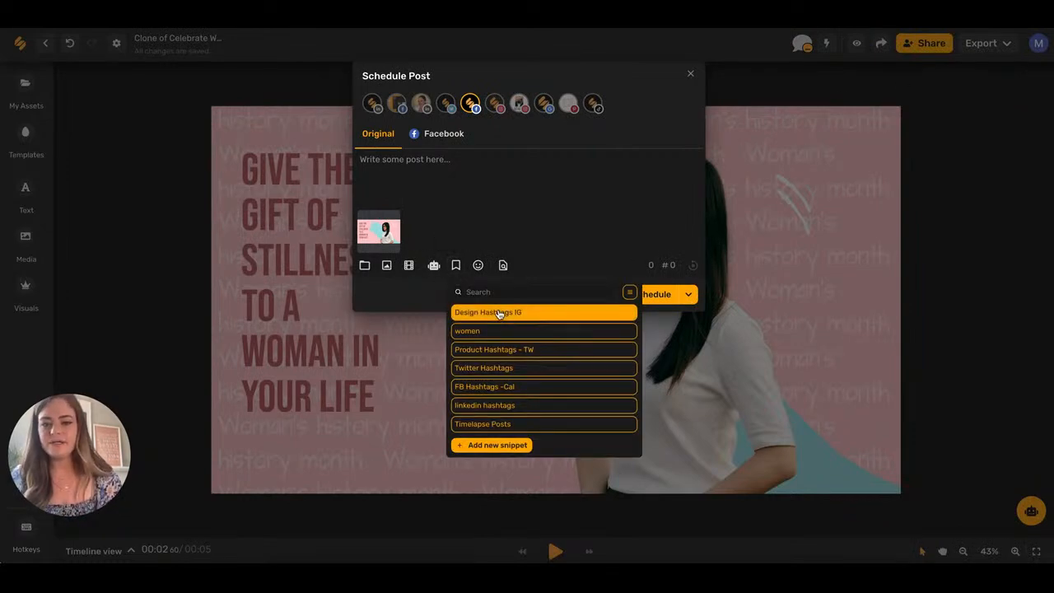
pyautogui.click(503, 445)
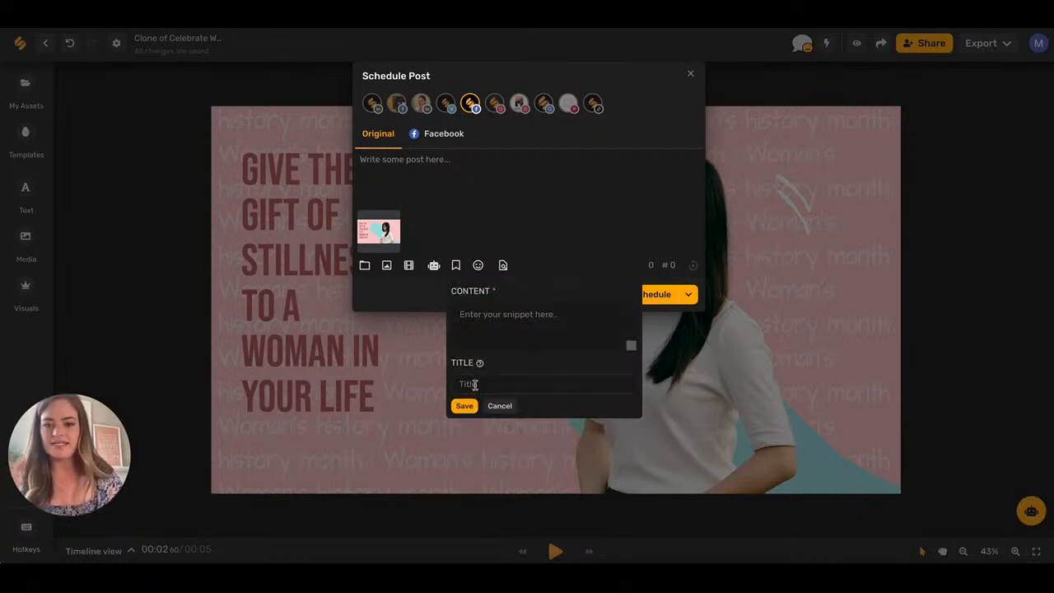
pyautogui.click(499, 405)
pyautogui.click(498, 313)
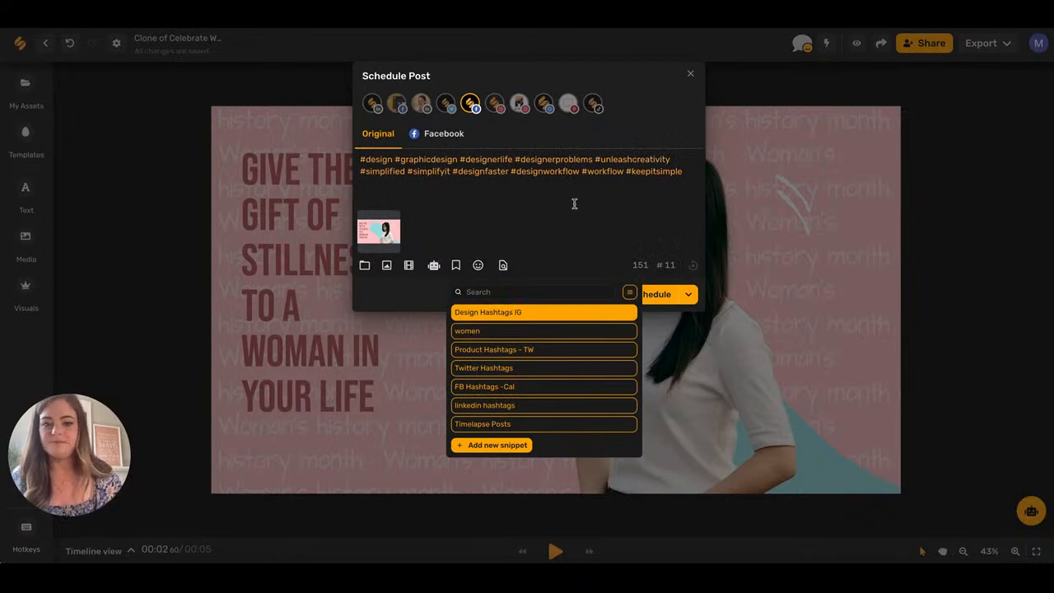
# Close the snippets list and open then close the emoji picker.
pyautogui.click(455, 265)
pyautogui.click(479, 265)
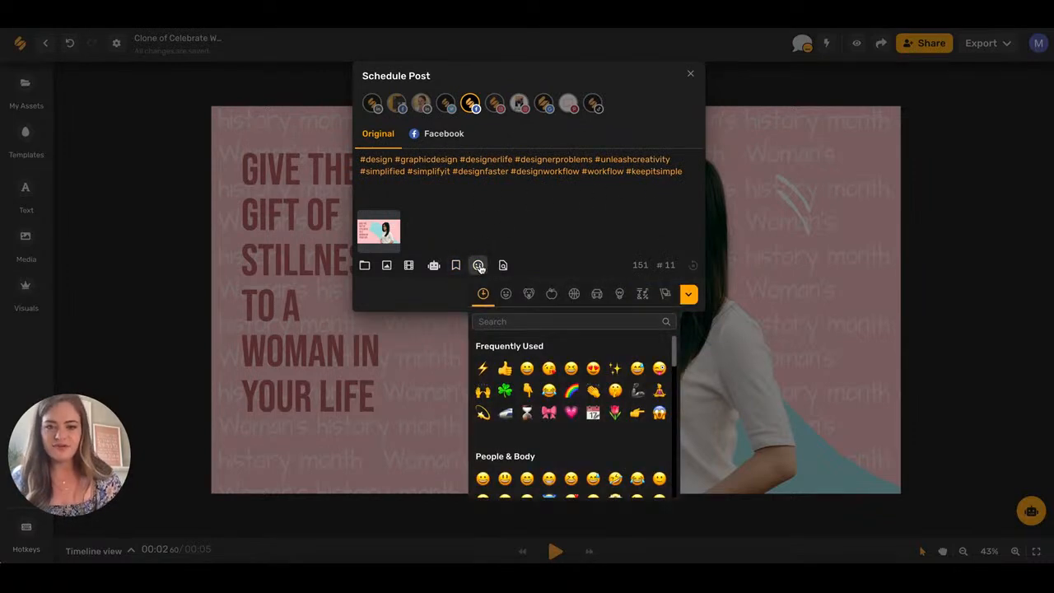
pyautogui.click(479, 265)
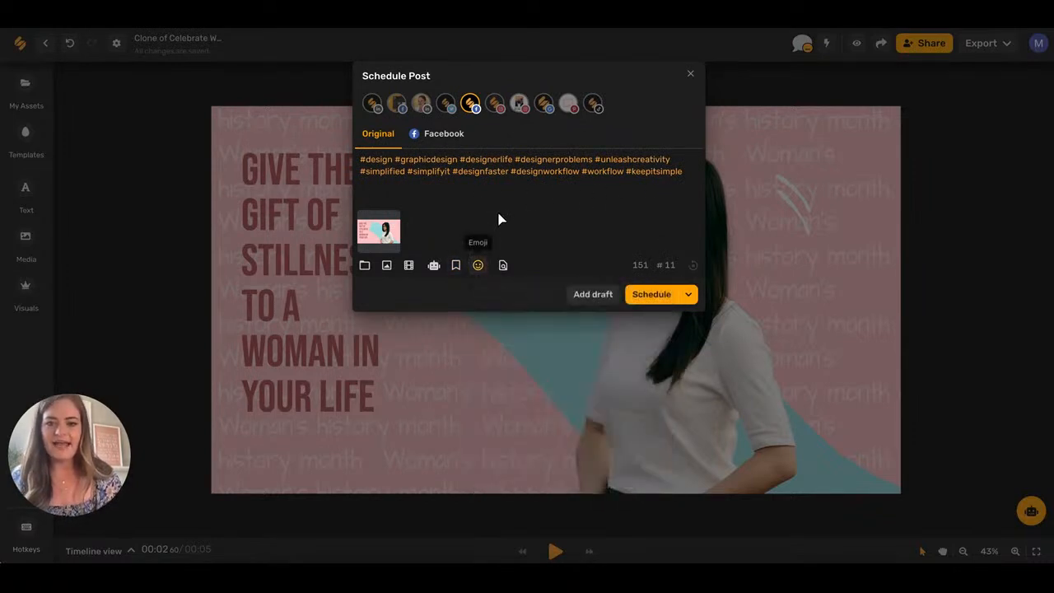
# Preview the post, then add Twitter and drop the Facebook page as destinations.
pyautogui.click(502, 265)
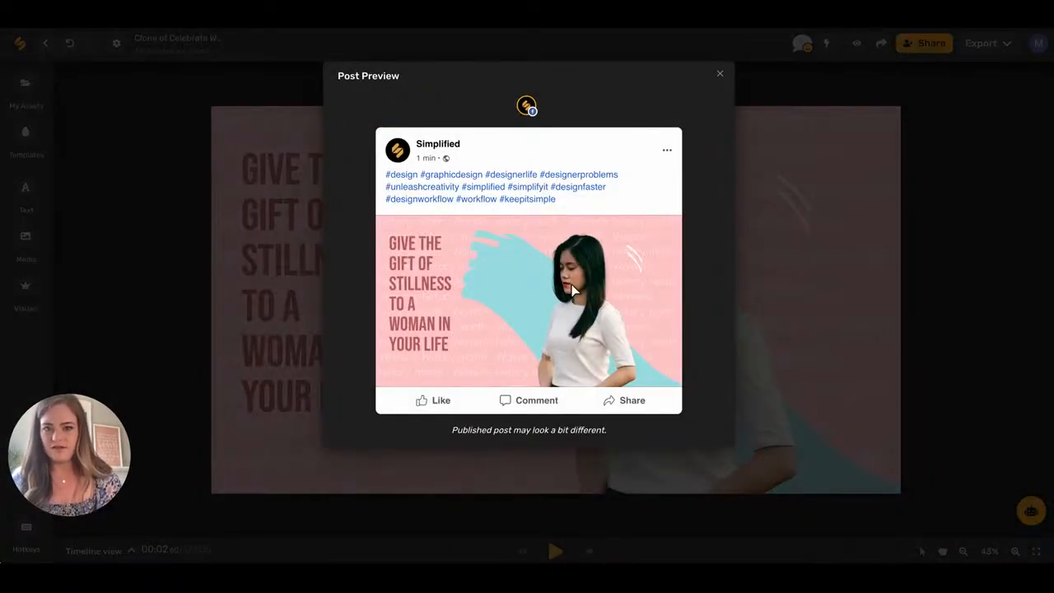
pyautogui.click(720, 73)
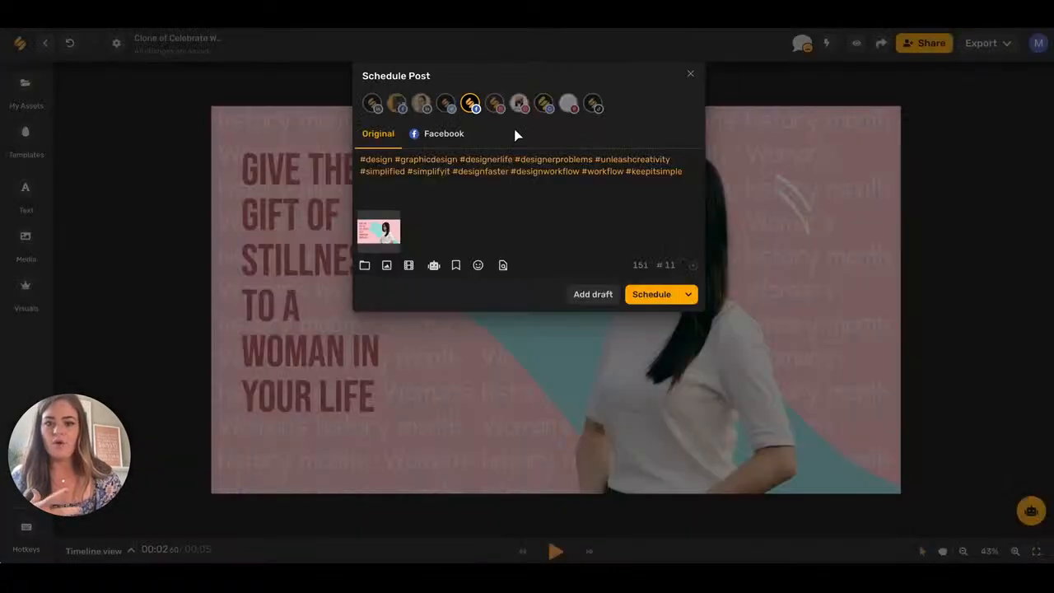
pyautogui.click(445, 103)
pyautogui.click(470, 103)
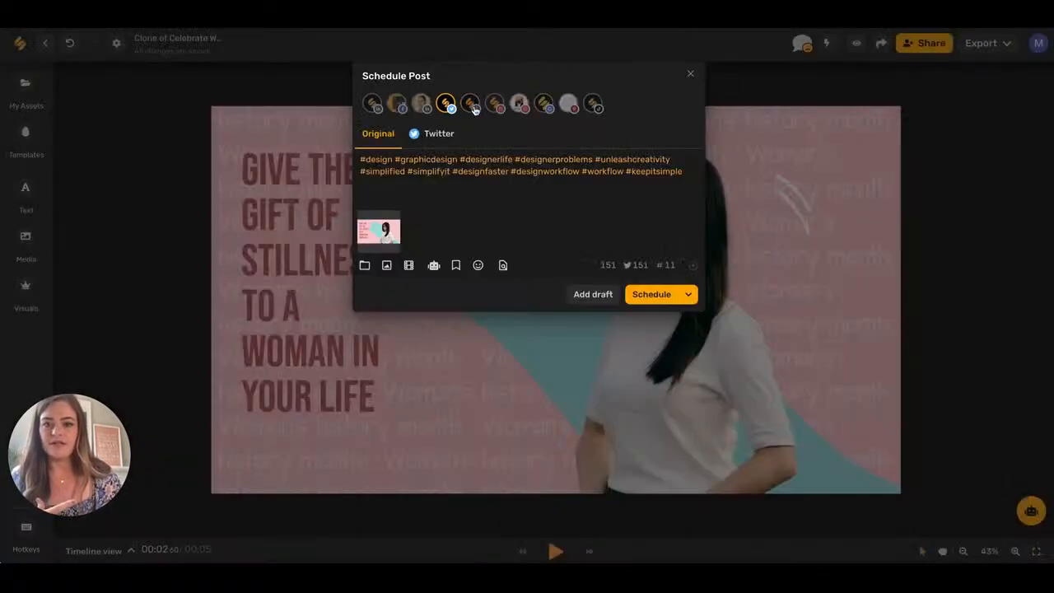
# Preview the post again and look over the other publishing options in the Schedule menu.
pyautogui.click(503, 265)
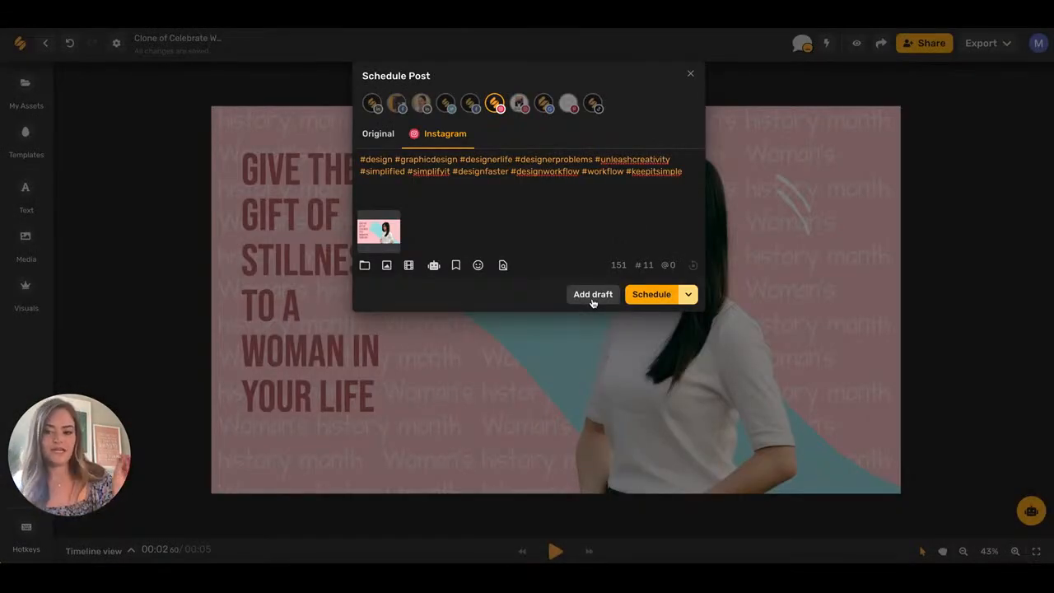
pyautogui.click(688, 294)
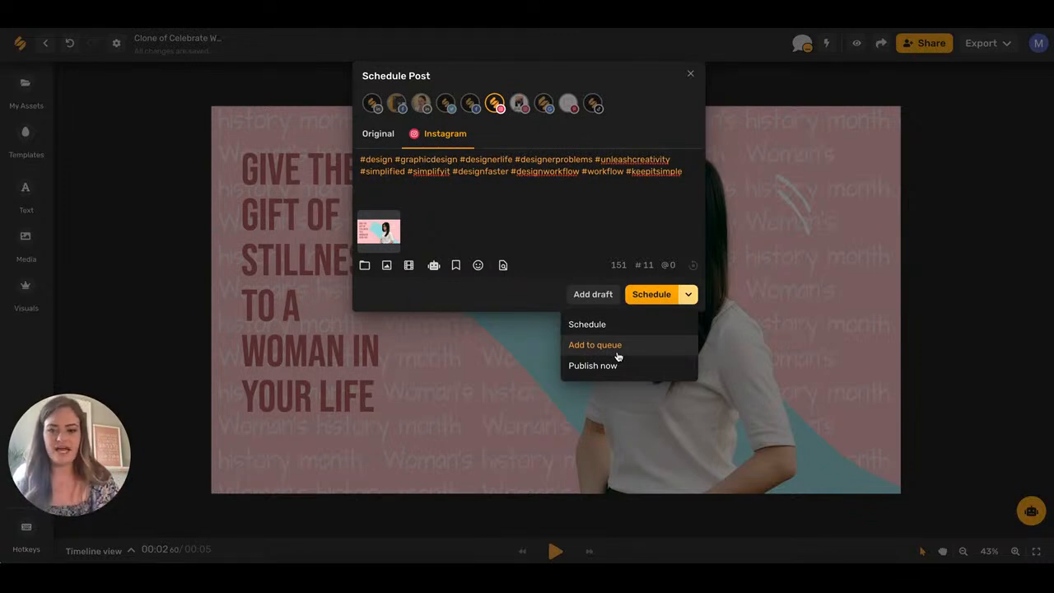
pyautogui.click(661, 228)
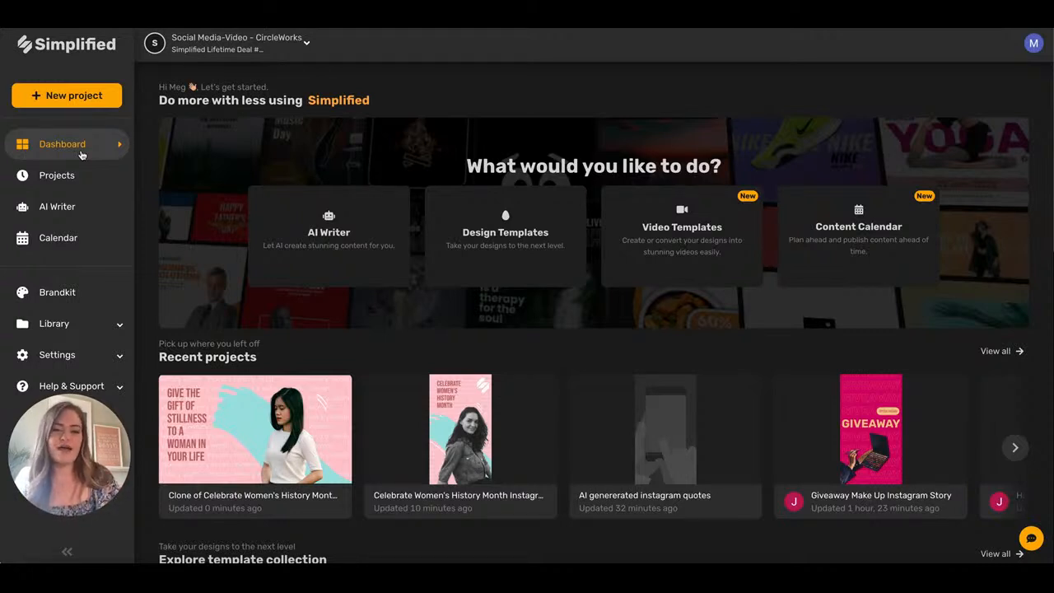
# Open the video templates page and browse the posts/stories and covers/headers categories.
pyautogui.click(690, 254)
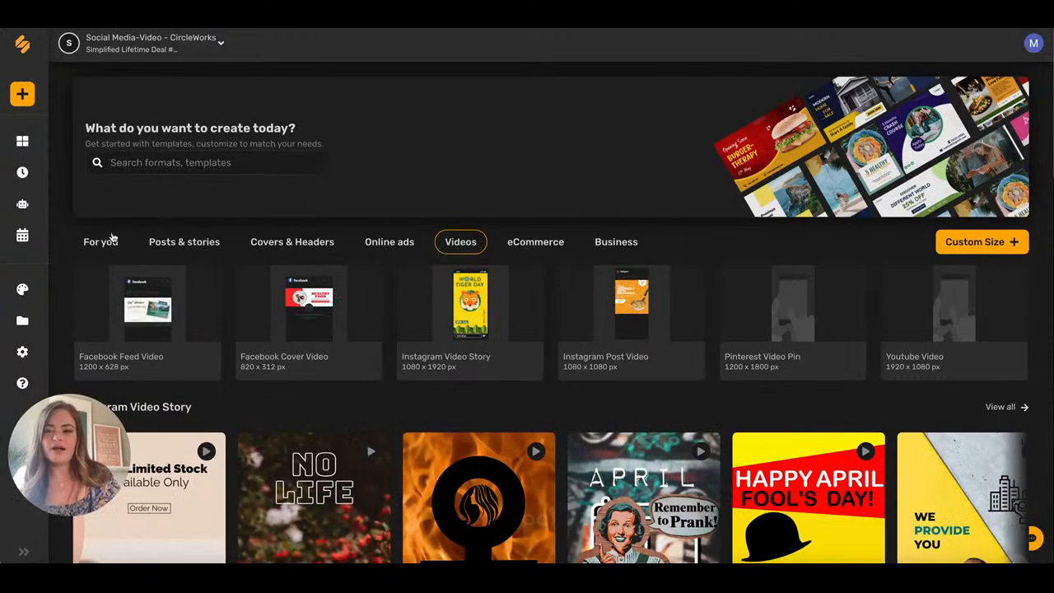
pyautogui.click(177, 242)
pyautogui.scroll(-3, 325, 301)
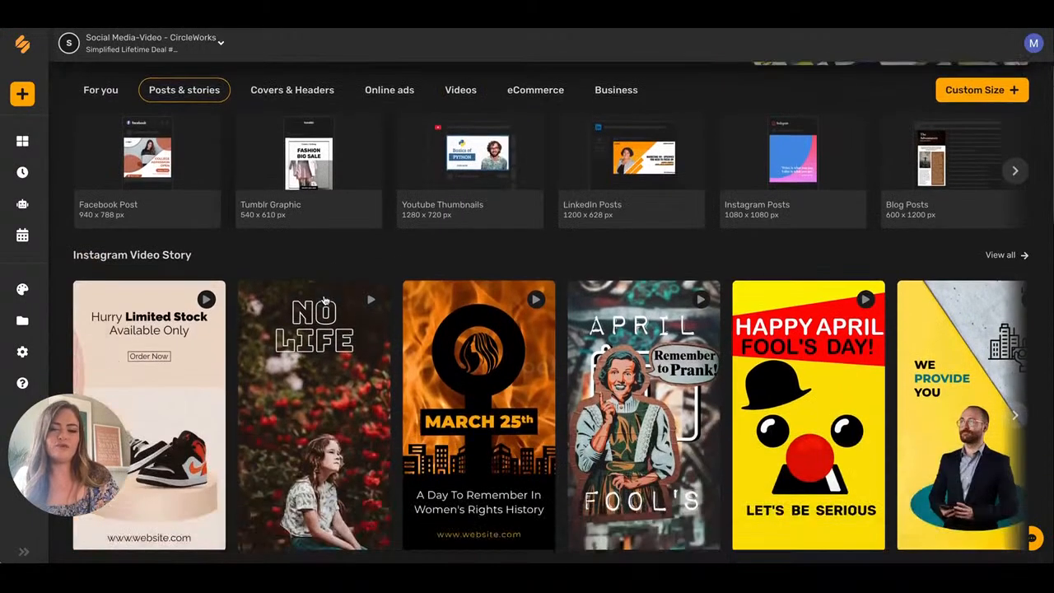
pyautogui.scroll(2, 324, 301)
pyautogui.click(297, 132)
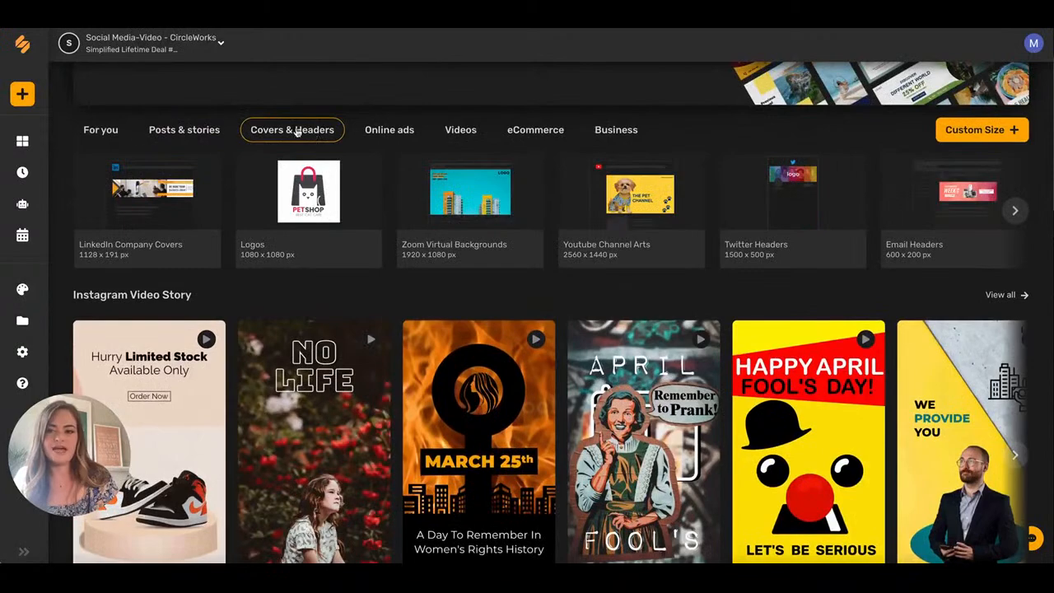
pyautogui.scroll(-1, 177, 128)
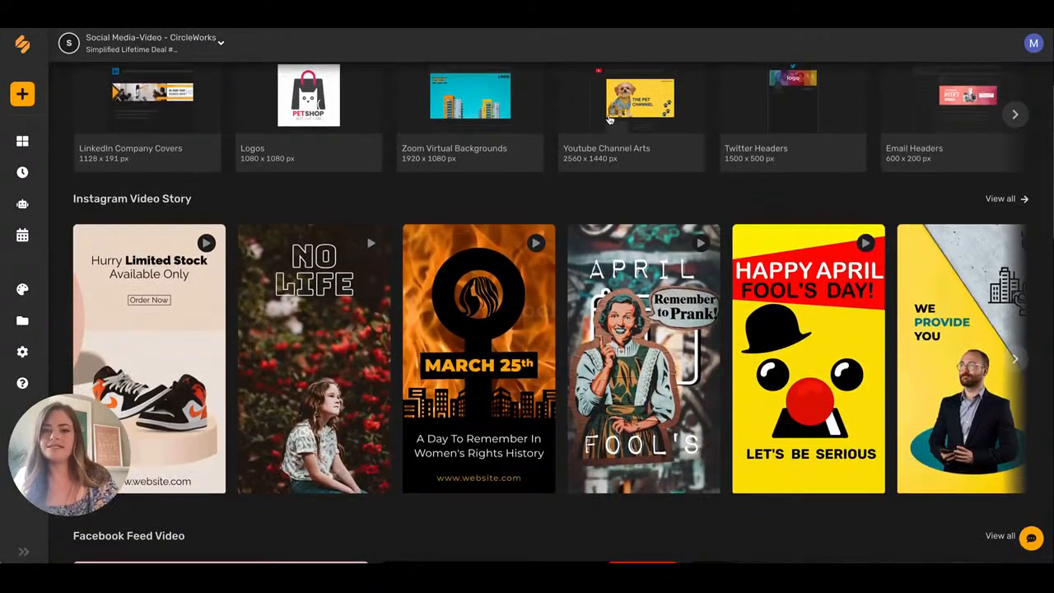
pyautogui.scroll(-2, 874, 110)
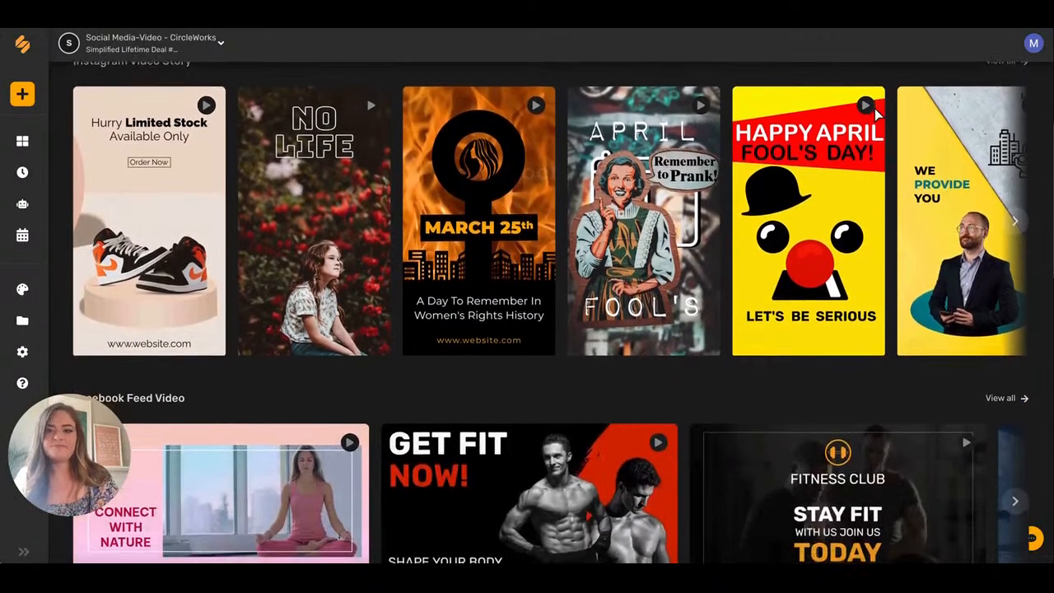
pyautogui.scroll(-3, 786, 365)
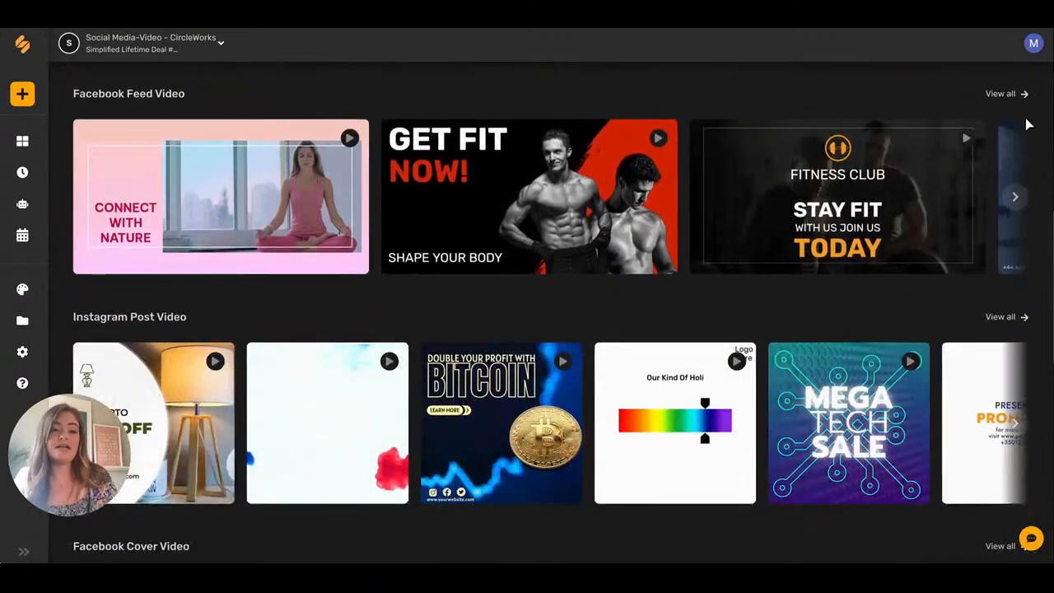
# Scroll through all Facebook Feed Video templates, then return to the main Templates page.
pyautogui.click(1012, 97)
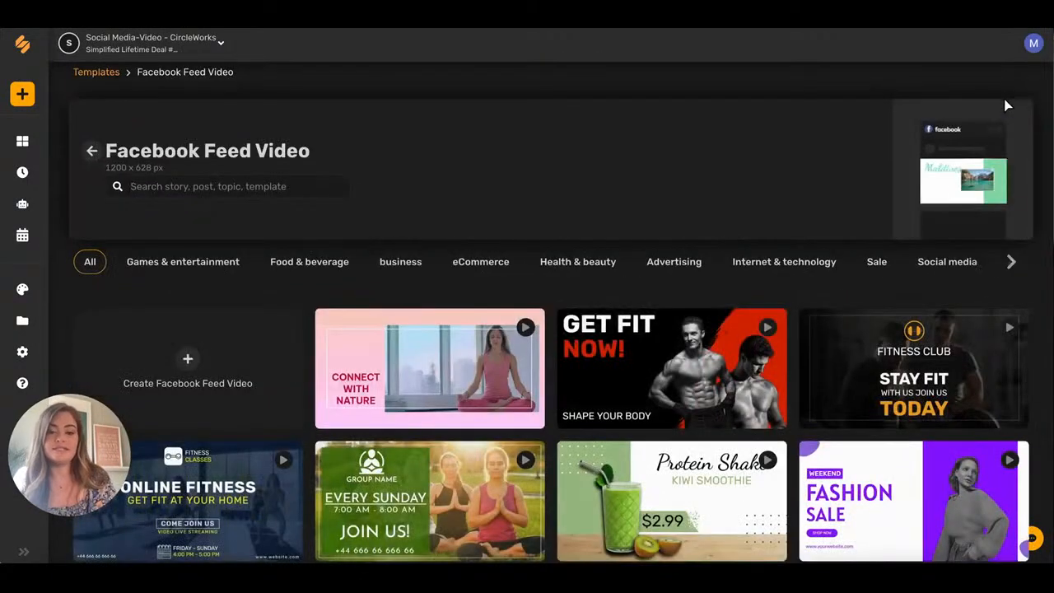
pyautogui.scroll(-3, 827, 336)
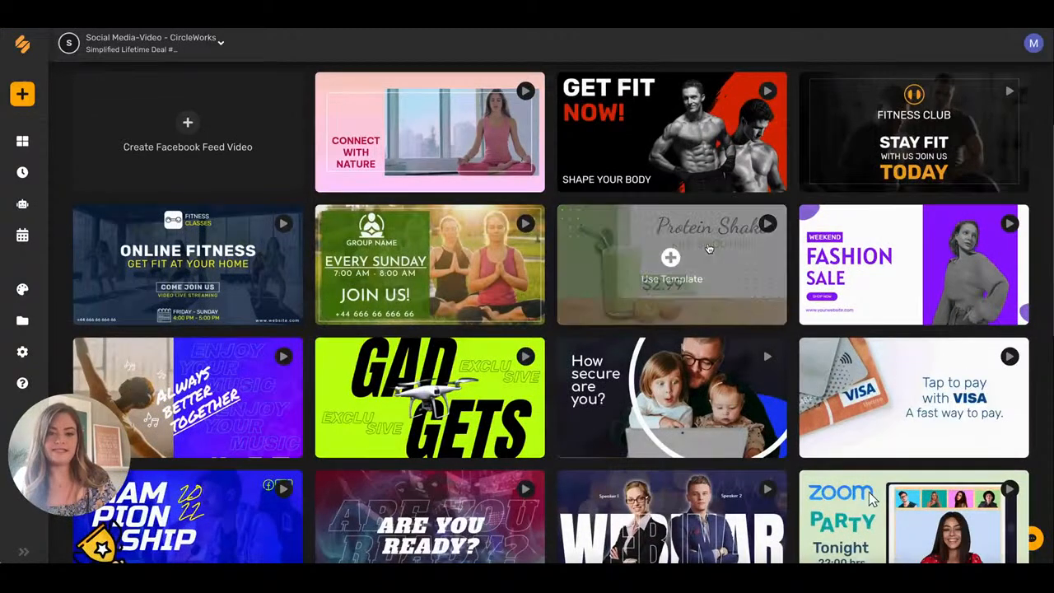
pyautogui.scroll(-2, 708, 251)
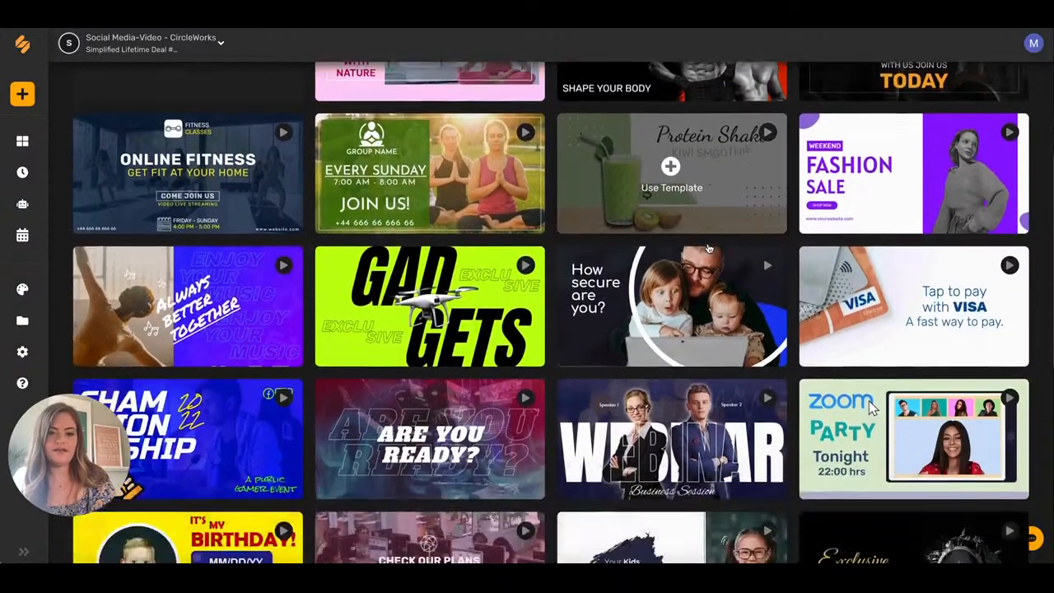
pyautogui.scroll(-2, 705, 264)
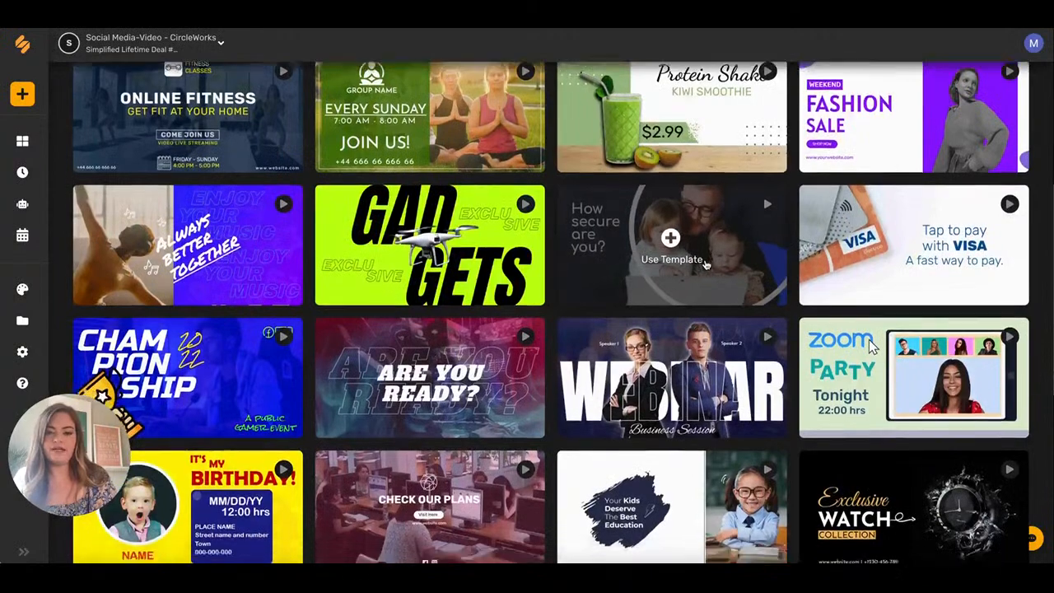
pyautogui.scroll(-1, 706, 264)
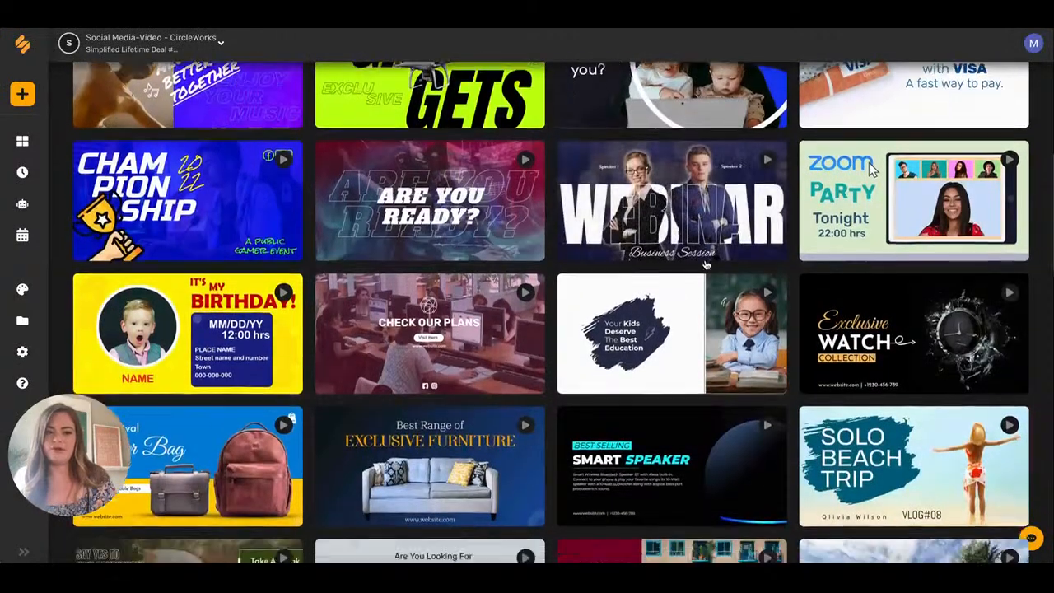
pyautogui.scroll(-1, 704, 283)
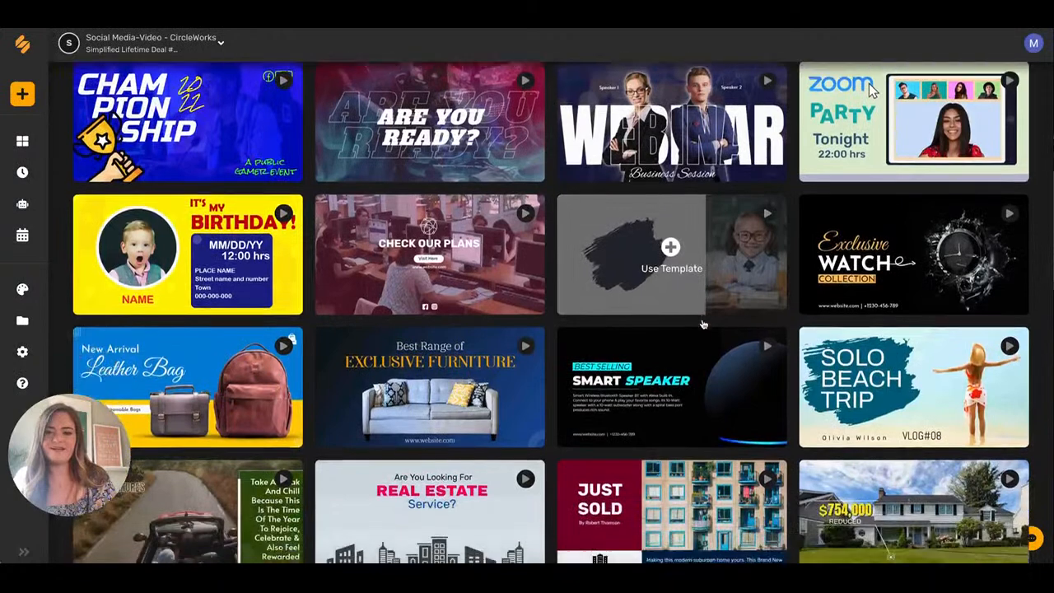
pyautogui.scroll(10, 691, 372)
pyautogui.click(94, 90)
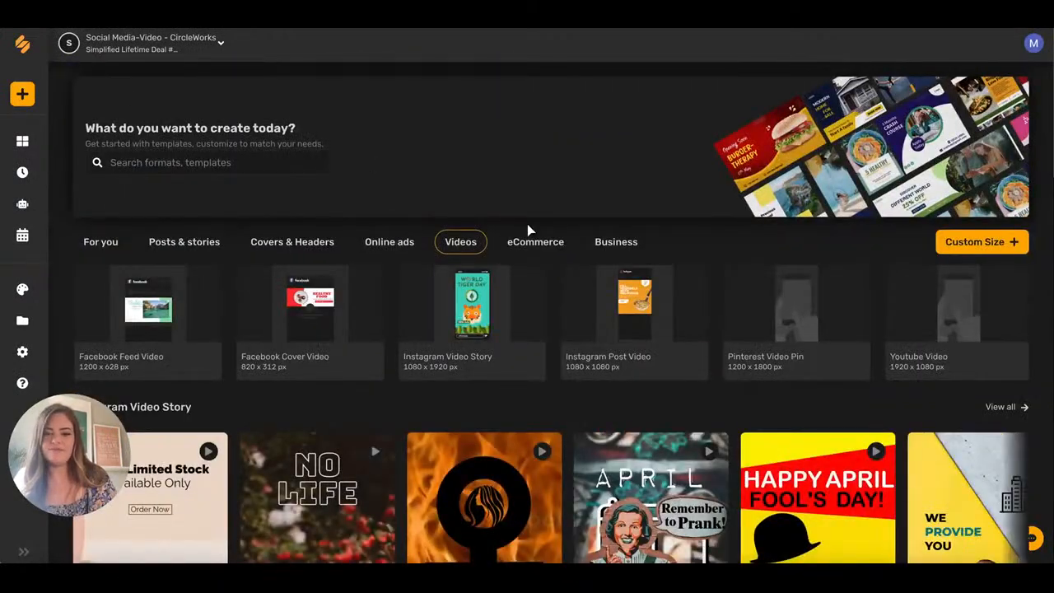
# Go to the Dashboard and open the Content Calendar showing March 2022.
pyautogui.click(22, 141)
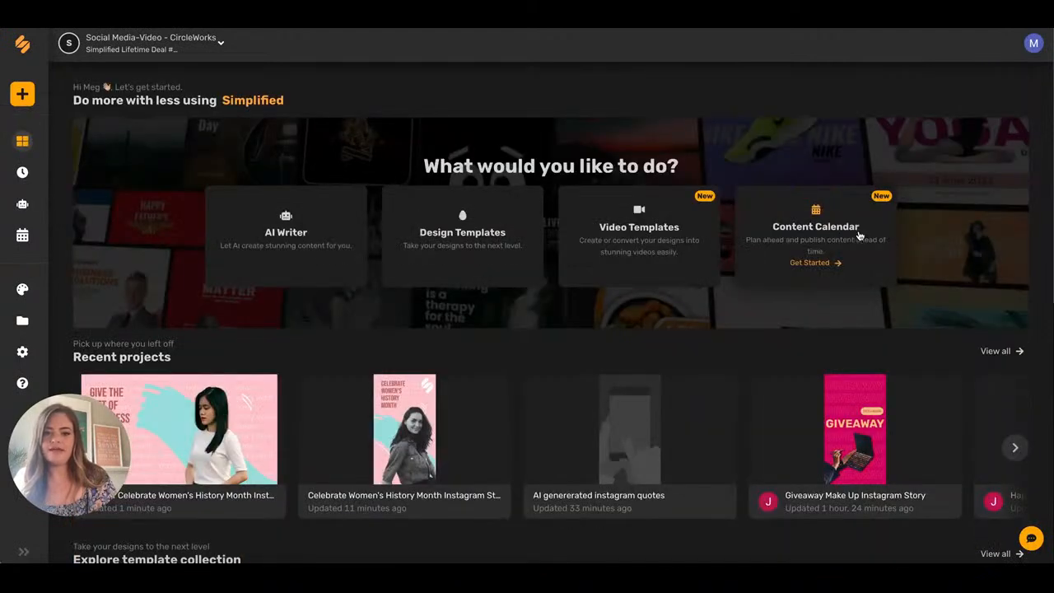
pyautogui.click(844, 240)
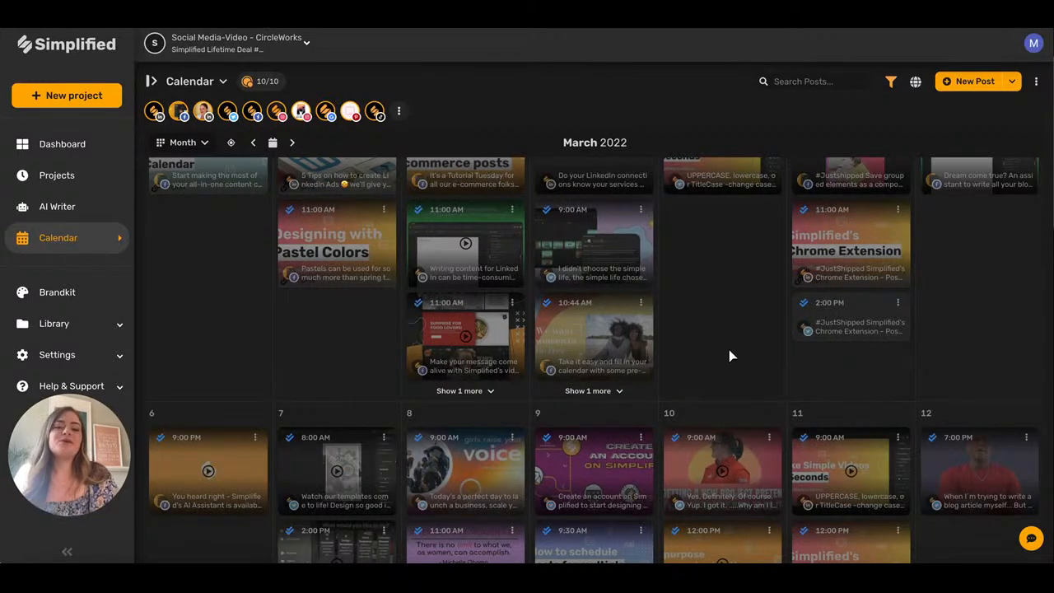
# Scroll to the calendar's top and open the Connected Accounts panel listing ten accounts.
pyautogui.scroll(2, 728, 356)
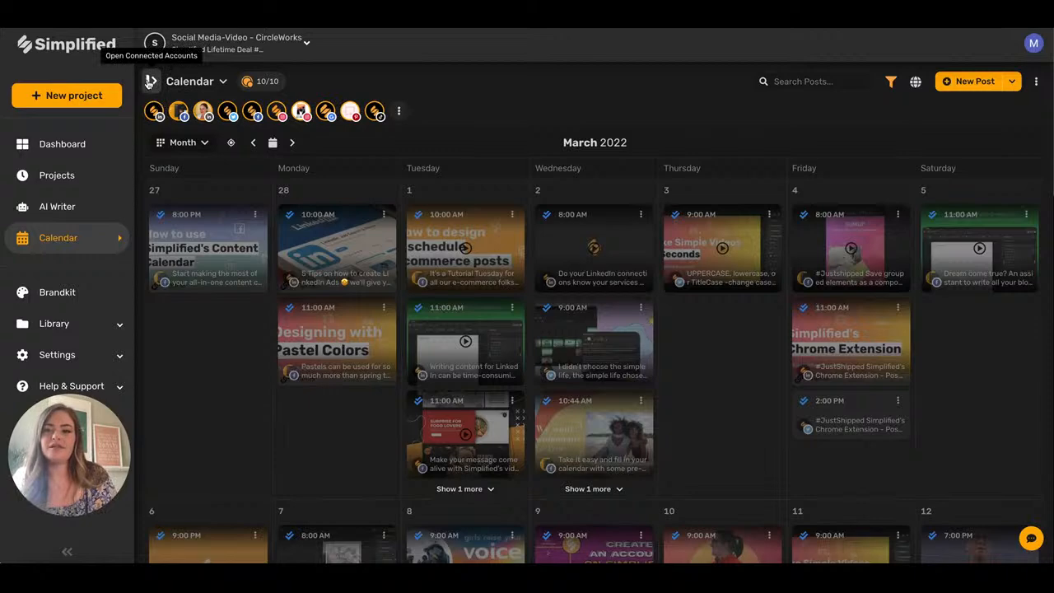
pyautogui.click(149, 80)
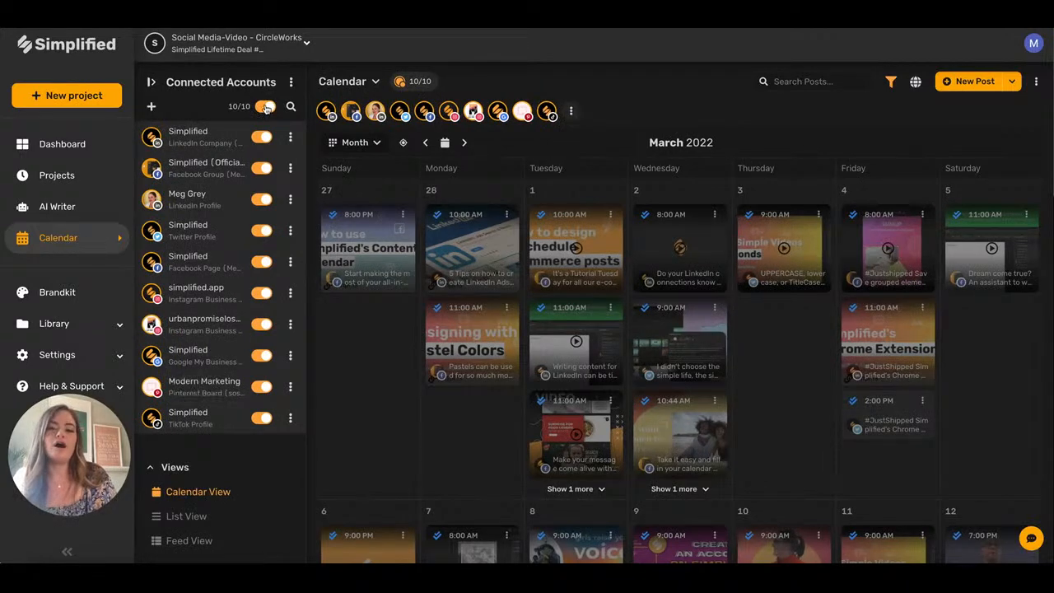
pyautogui.scroll(-4, 789, 403)
pyautogui.scroll(-5, 789, 398)
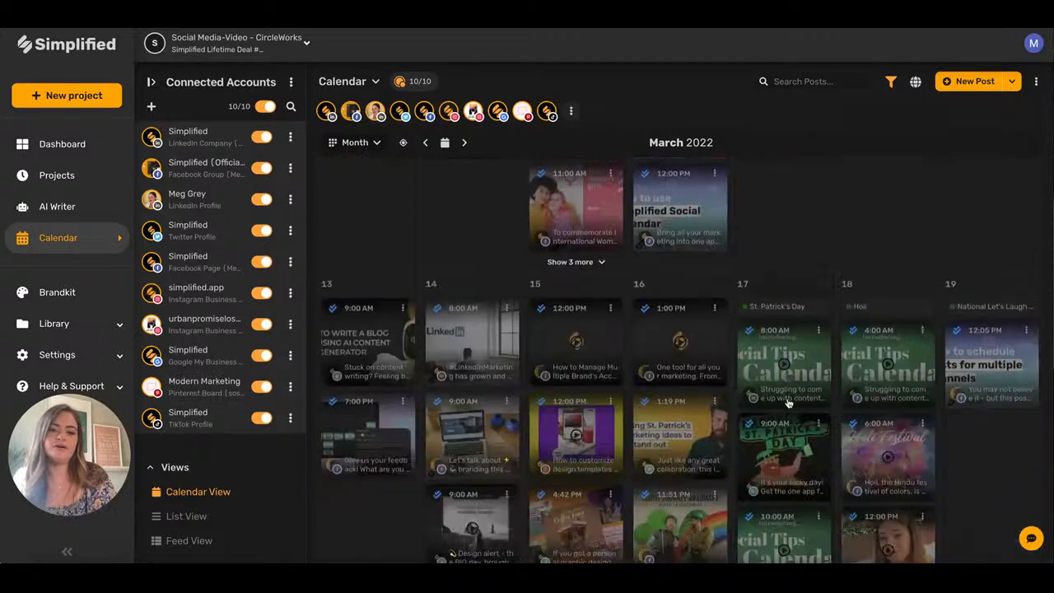
pyautogui.click(262, 107)
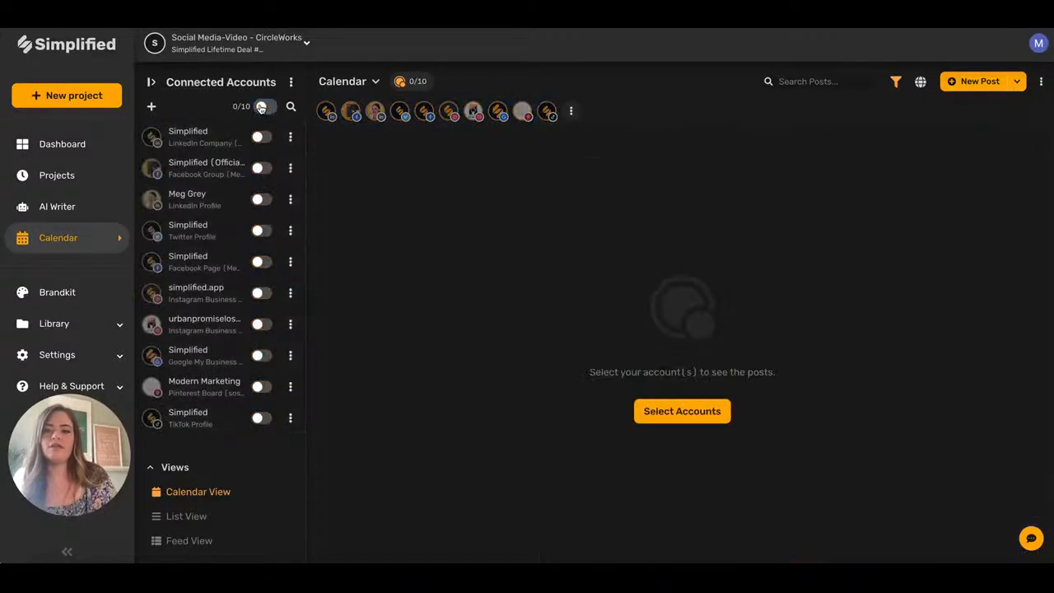
pyautogui.click(330, 108)
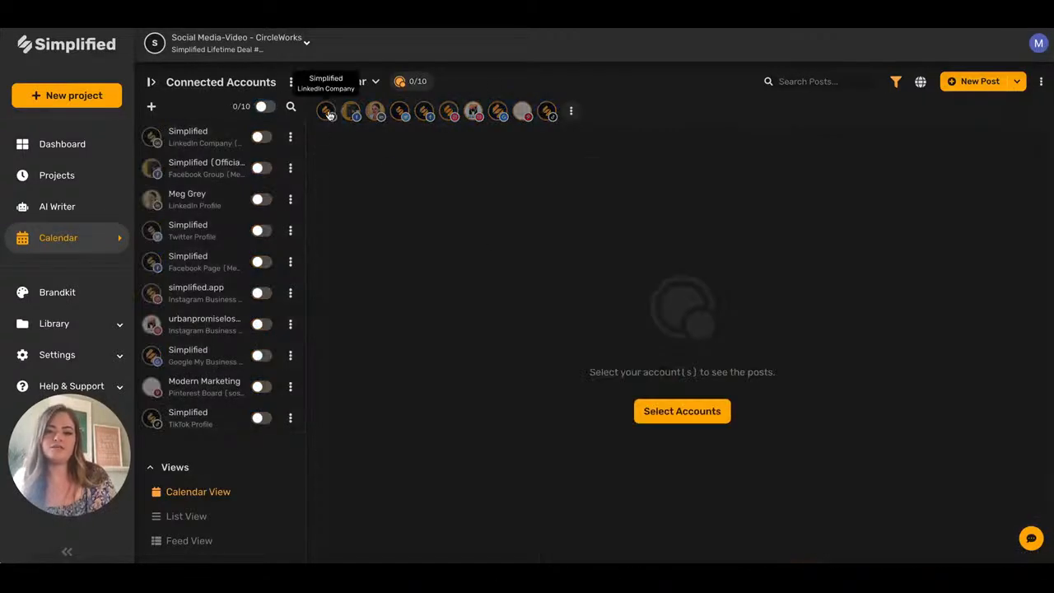
pyautogui.scroll(5, 532, 275)
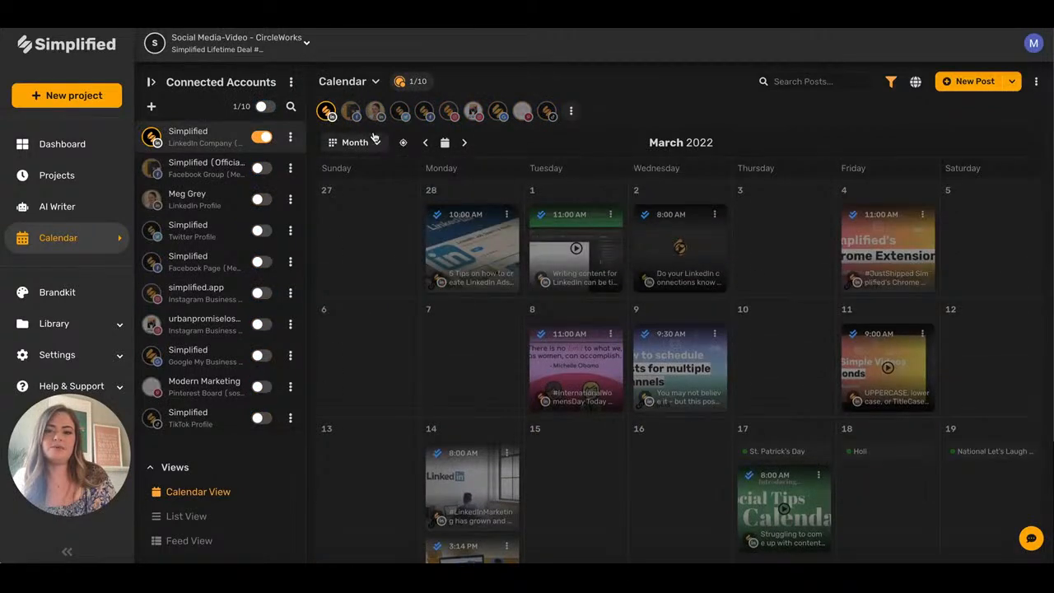
pyautogui.click(375, 111)
pyautogui.click(350, 113)
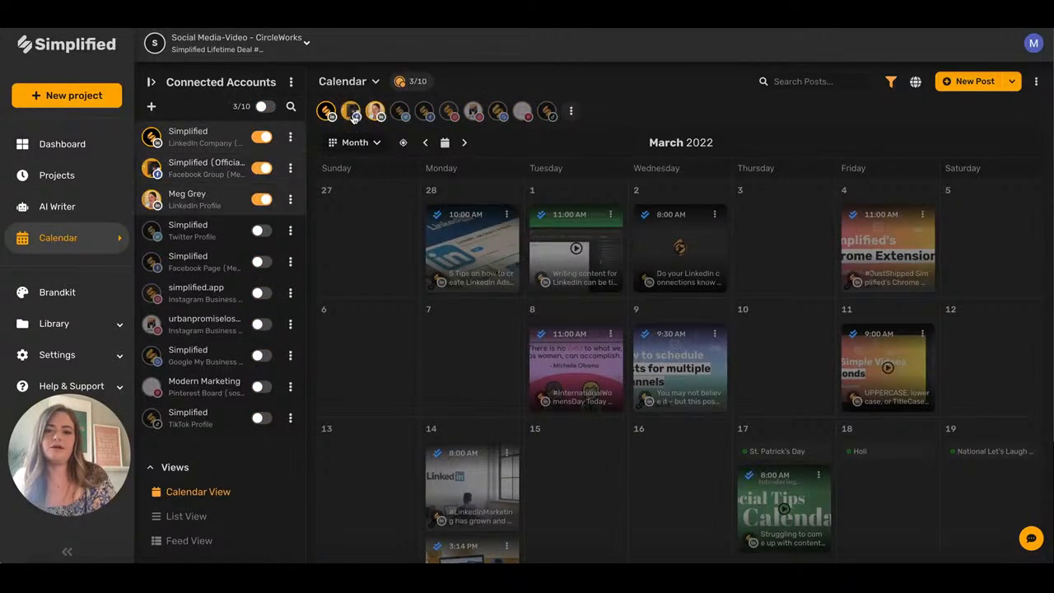
pyautogui.scroll(-2, 586, 335)
pyautogui.scroll(6, 586, 335)
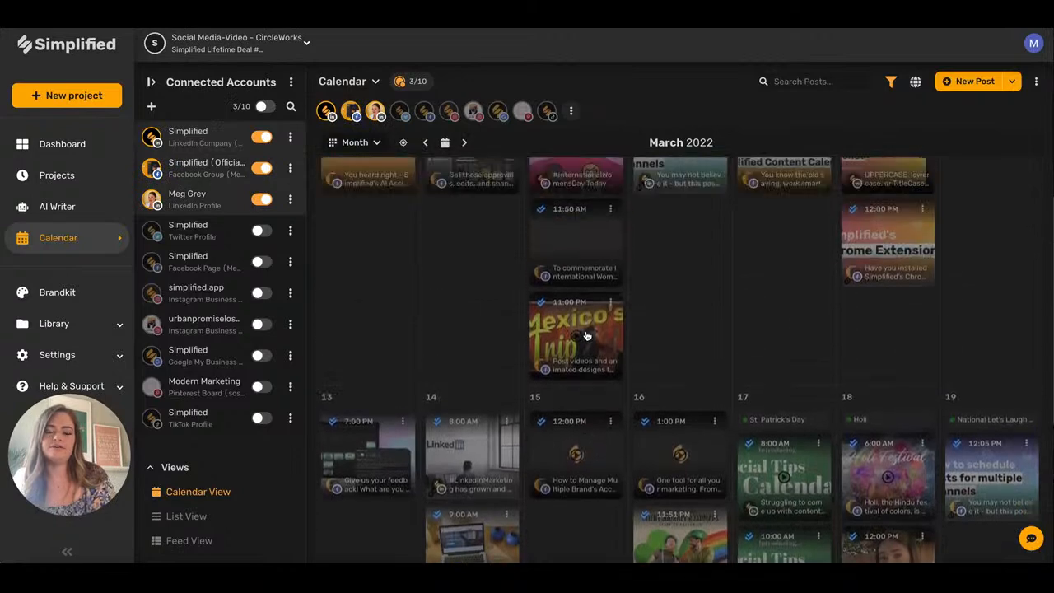
pyautogui.click(265, 106)
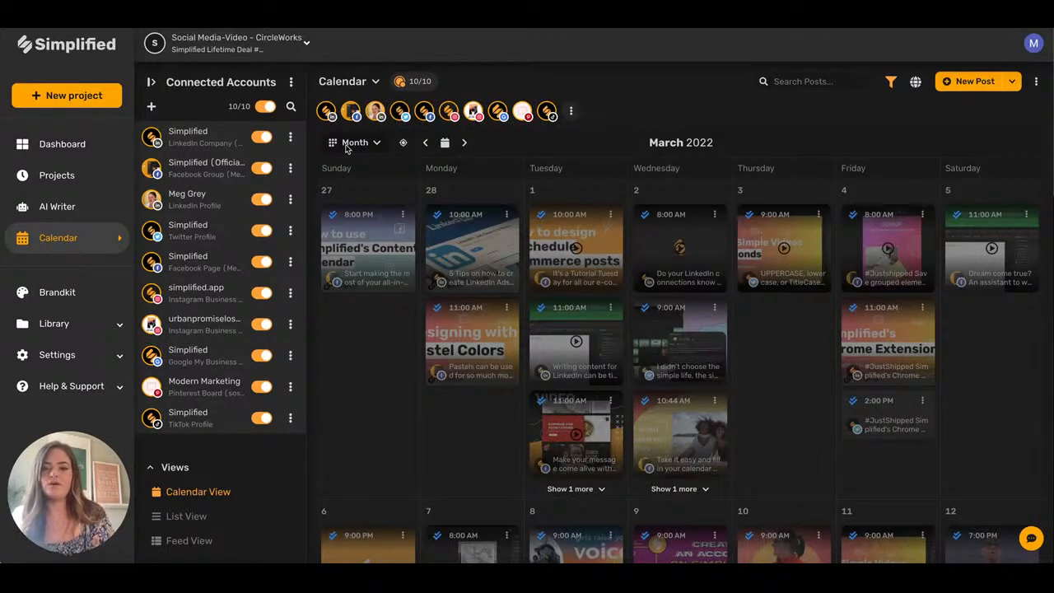
# Cycle the calendar through Day and Week periods, then List View and Feed View.
pyautogui.click(378, 142)
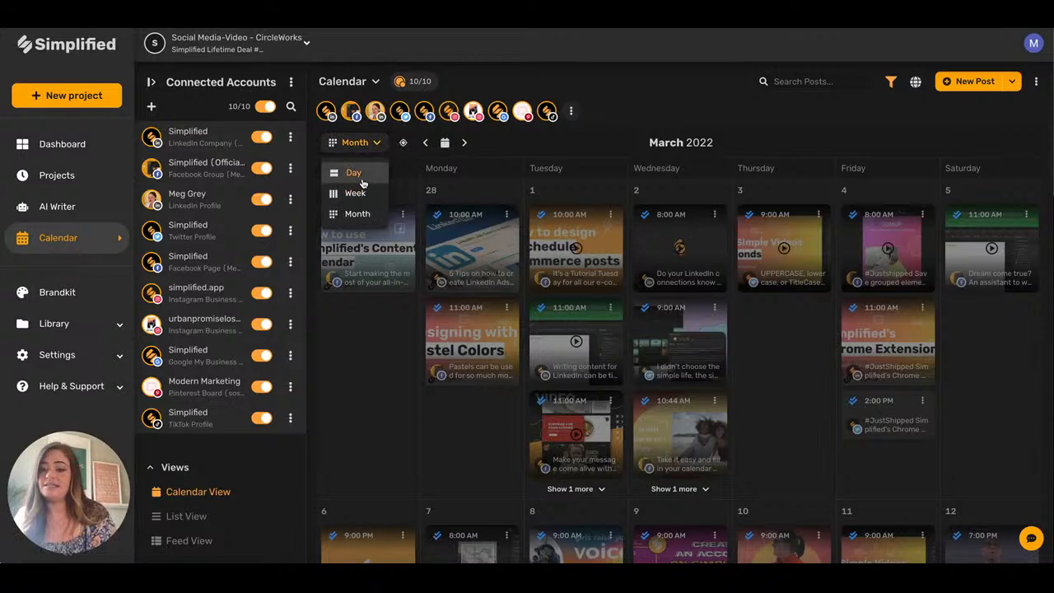
pyautogui.click(363, 177)
pyautogui.scroll(-4, 518, 362)
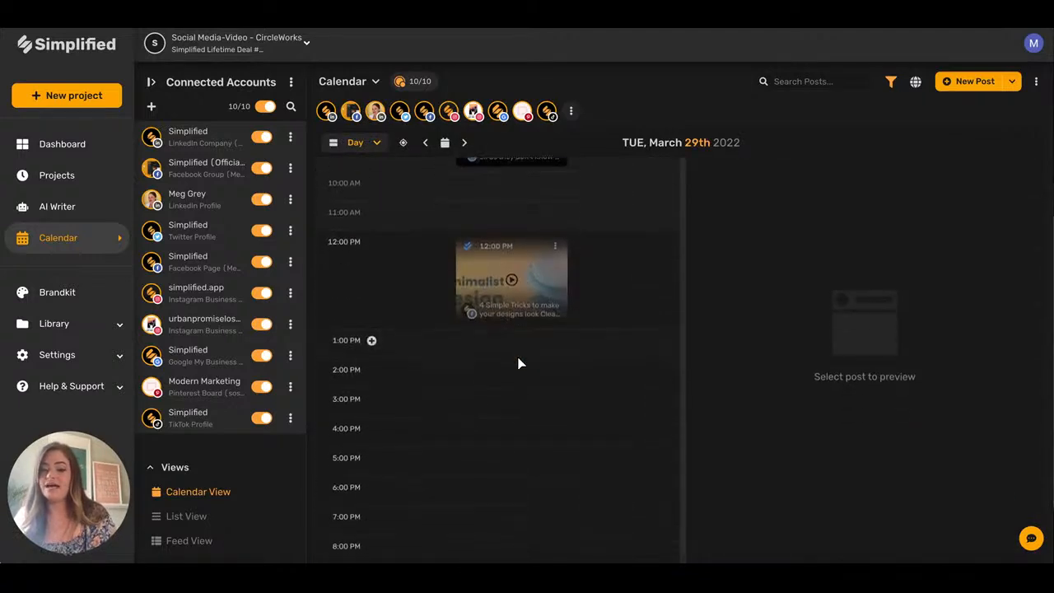
pyautogui.click(362, 143)
pyautogui.click(364, 194)
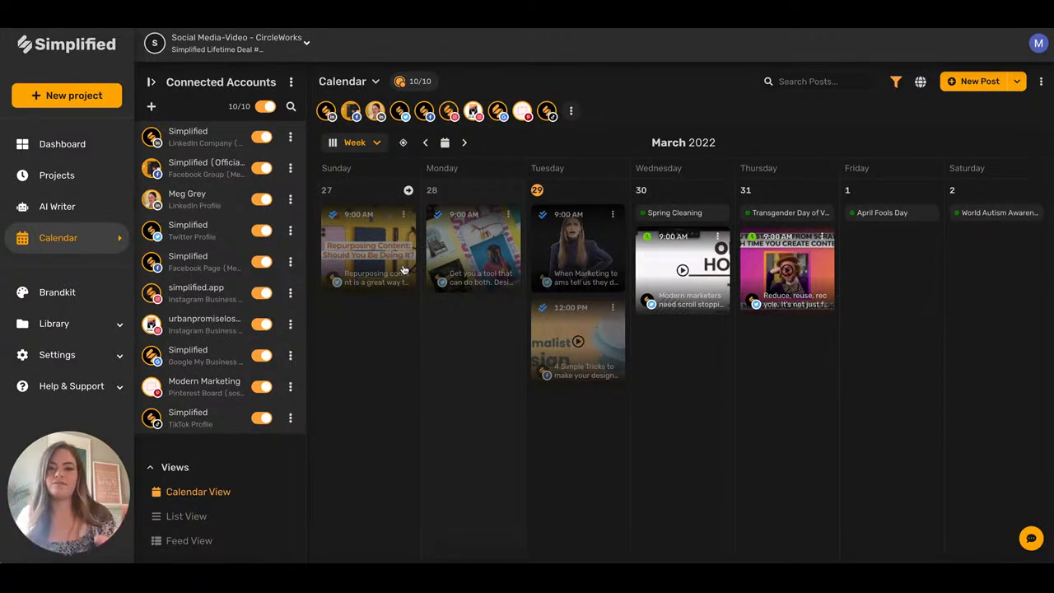
pyautogui.click(188, 517)
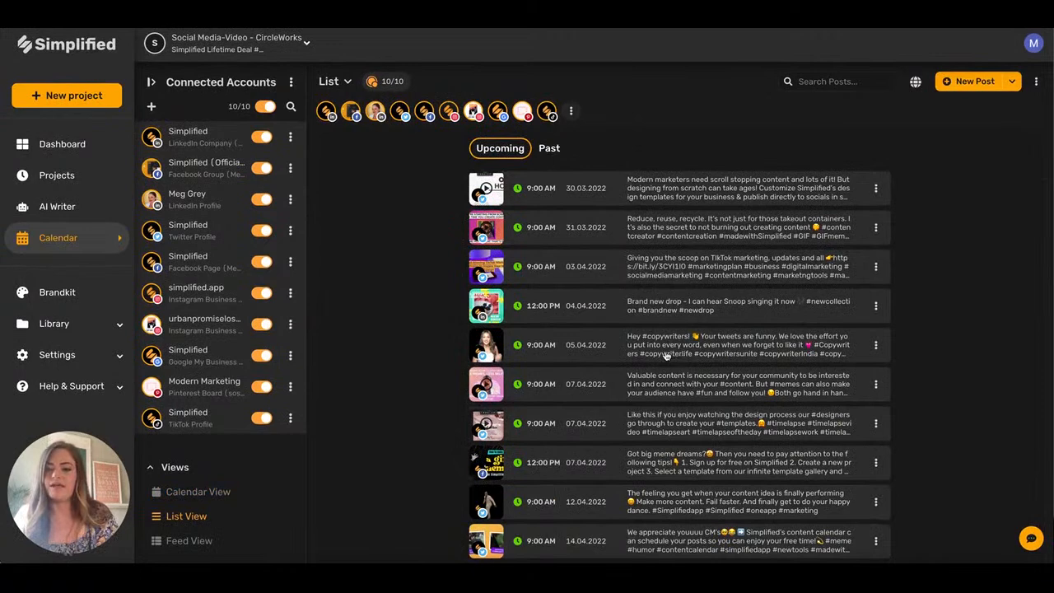
pyautogui.click(200, 541)
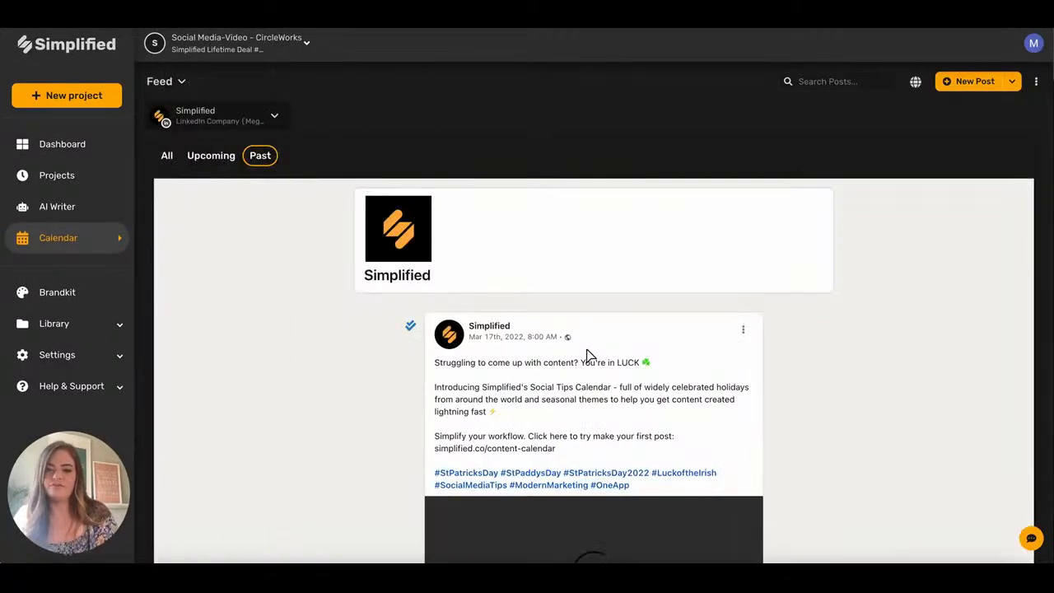
# Switch the feed to the Simplified (Official Group) Facebook Group and scroll through its posts.
pyautogui.scroll(-15, 587, 355)
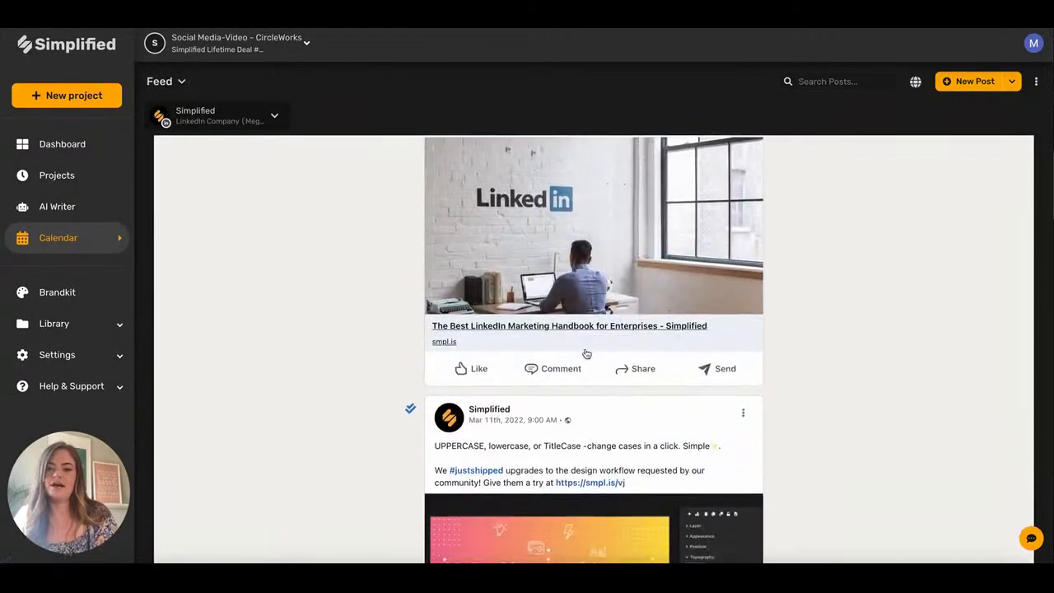
pyautogui.scroll(-15, 586, 352)
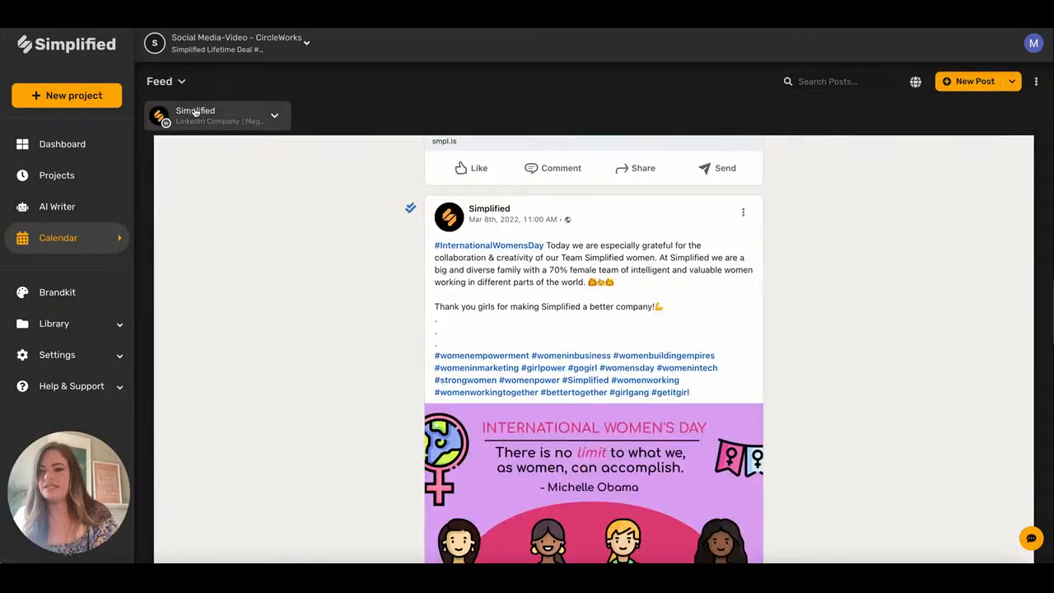
pyautogui.click(274, 115)
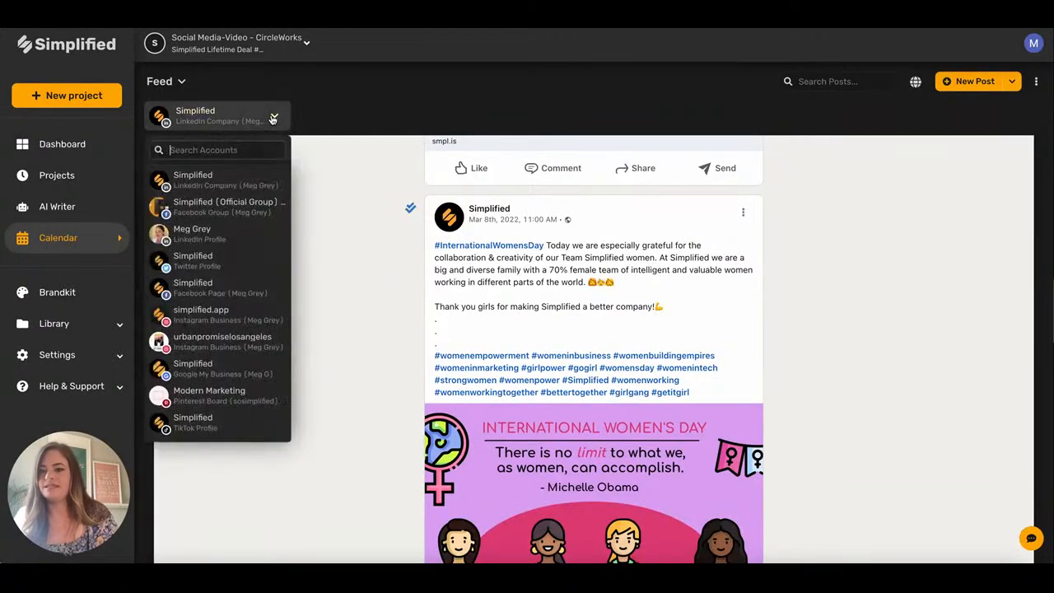
pyautogui.click(212, 206)
pyautogui.scroll(-10, 527, 249)
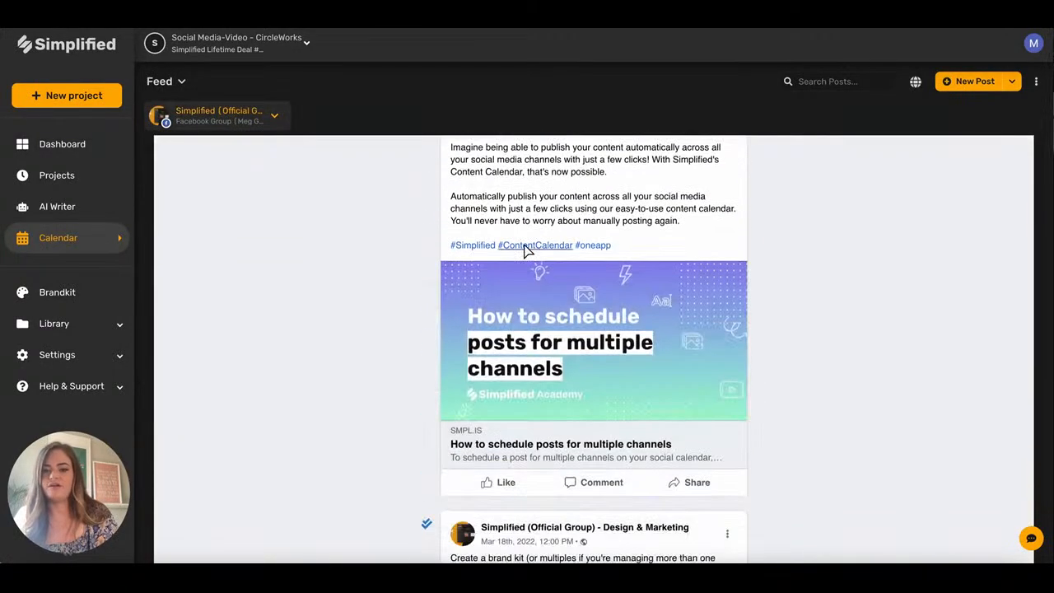
pyautogui.scroll(-15, 524, 244)
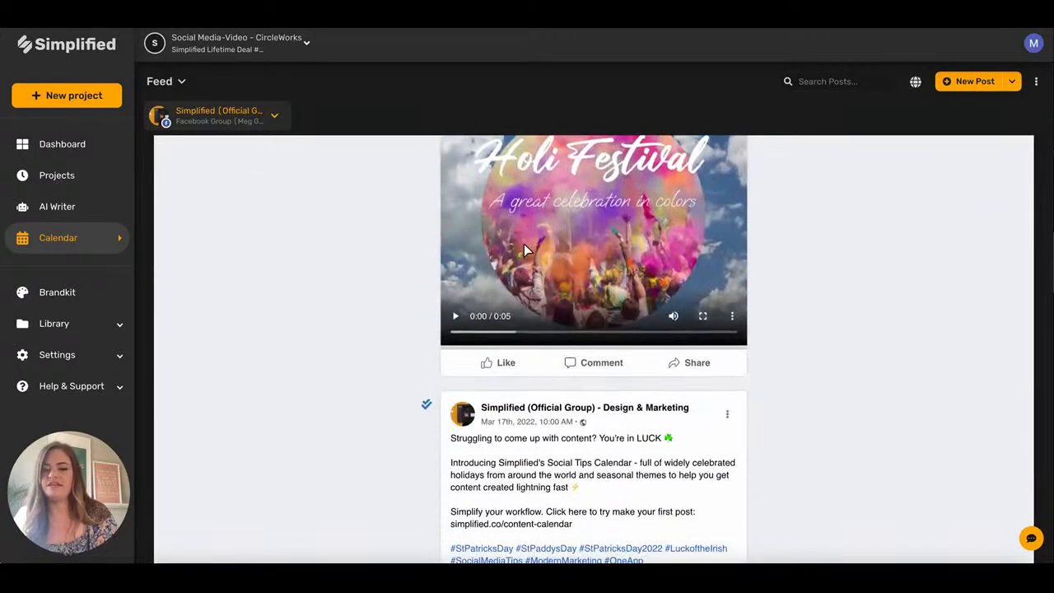
# Switch the feed to the simplified.app Instagram Business account and scroll through its posts.
pyautogui.click(252, 117)
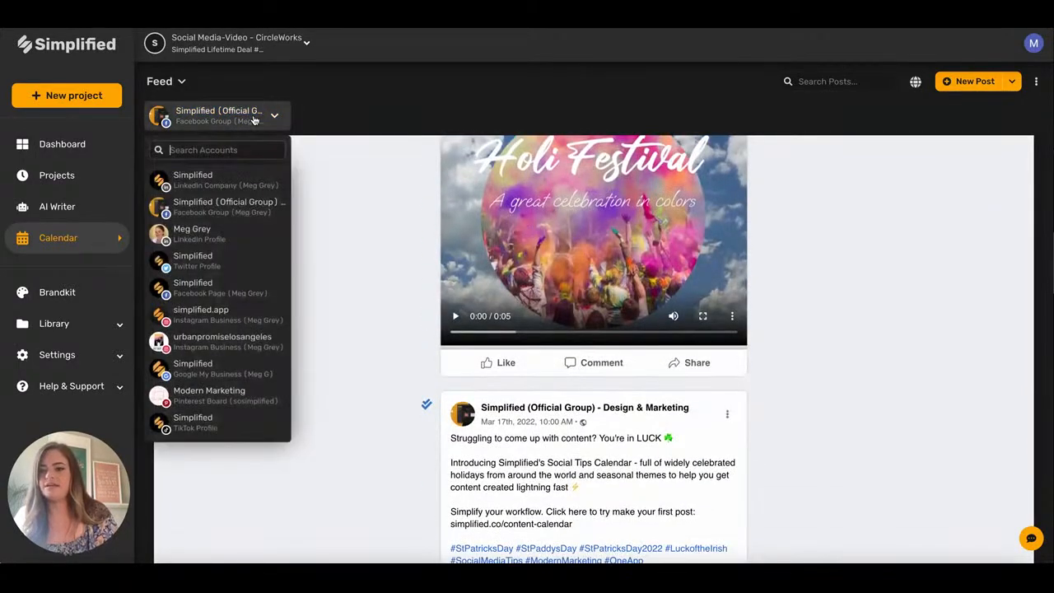
pyautogui.click(214, 318)
pyautogui.scroll(-10, 692, 303)
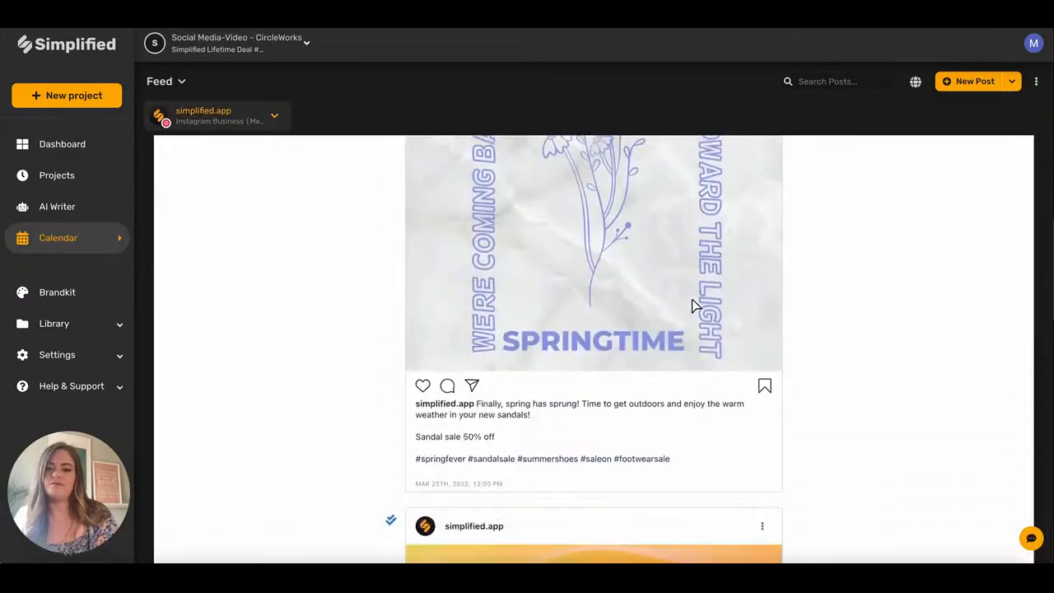
pyautogui.scroll(-12, 693, 305)
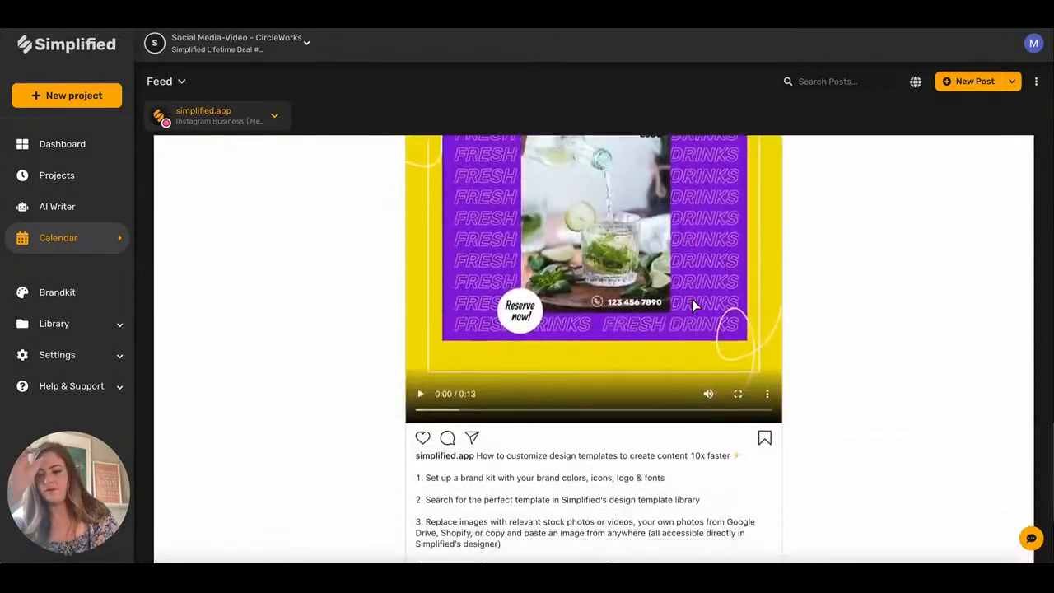
pyautogui.scroll(-2, 691, 305)
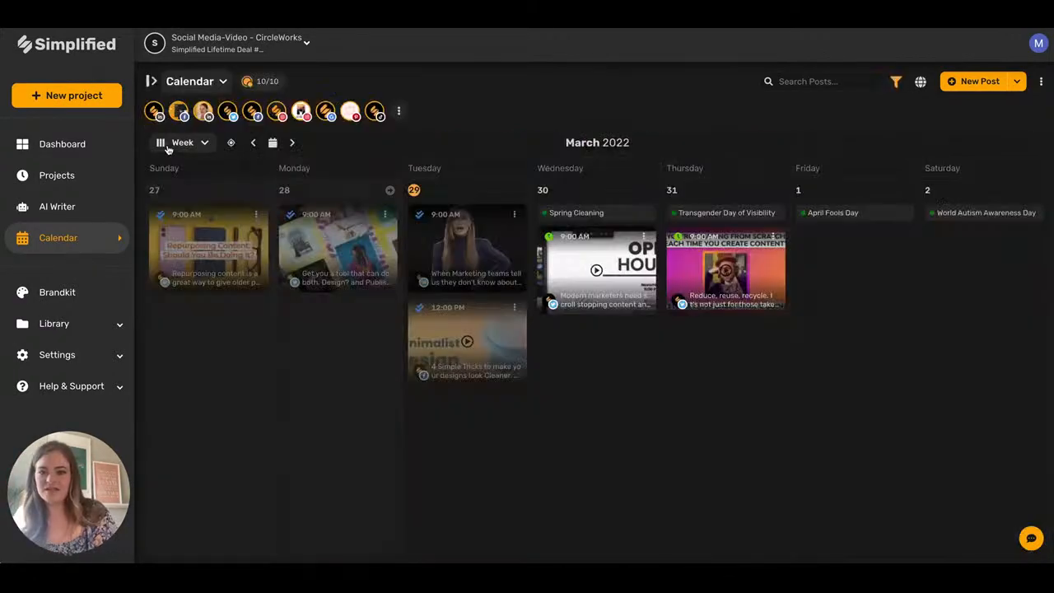
# Switch the calendar from Week to Month view and open the Connected Accounts panel.
pyautogui.click(170, 144)
pyautogui.click(182, 212)
pyautogui.click(151, 81)
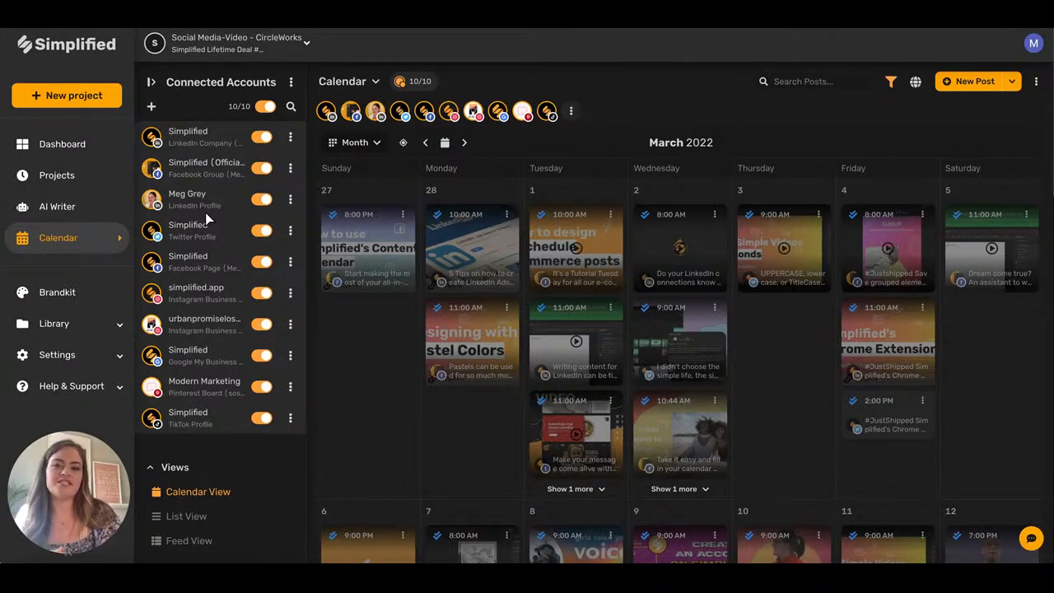
# Open the Facebook Group's Account settings, view UTM Links, then its Timetable (Mon 10:00 AM, Wed/Fri 1:03 PM).
pyautogui.click(290, 169)
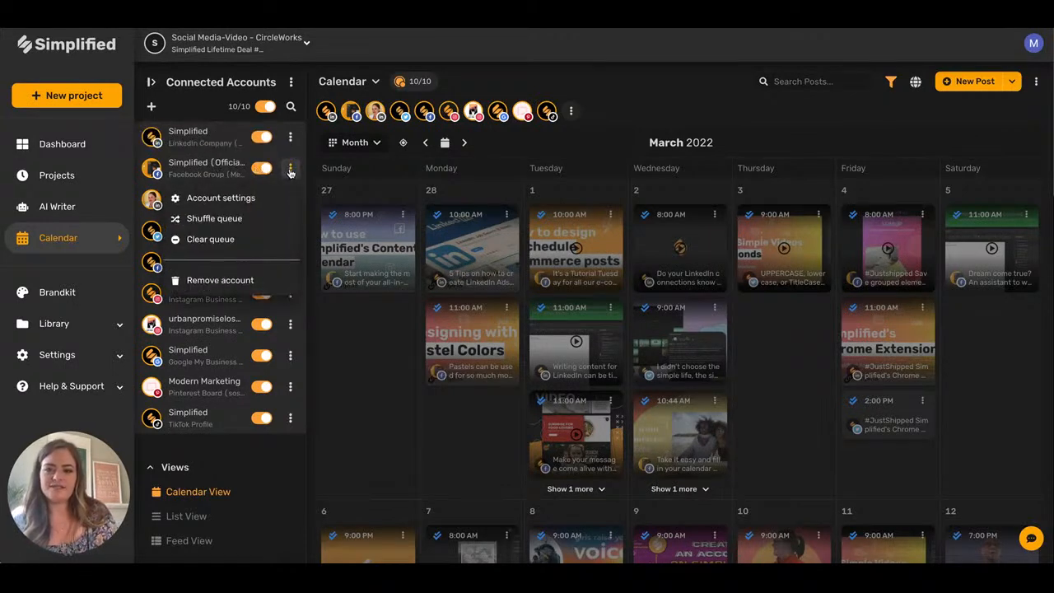
pyautogui.click(245, 200)
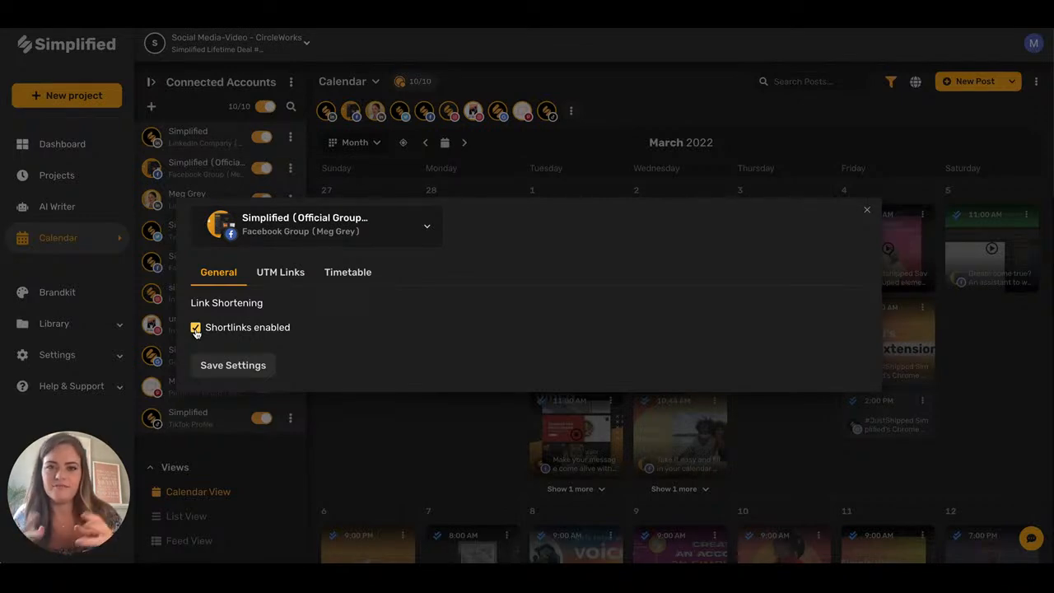
pyautogui.click(288, 273)
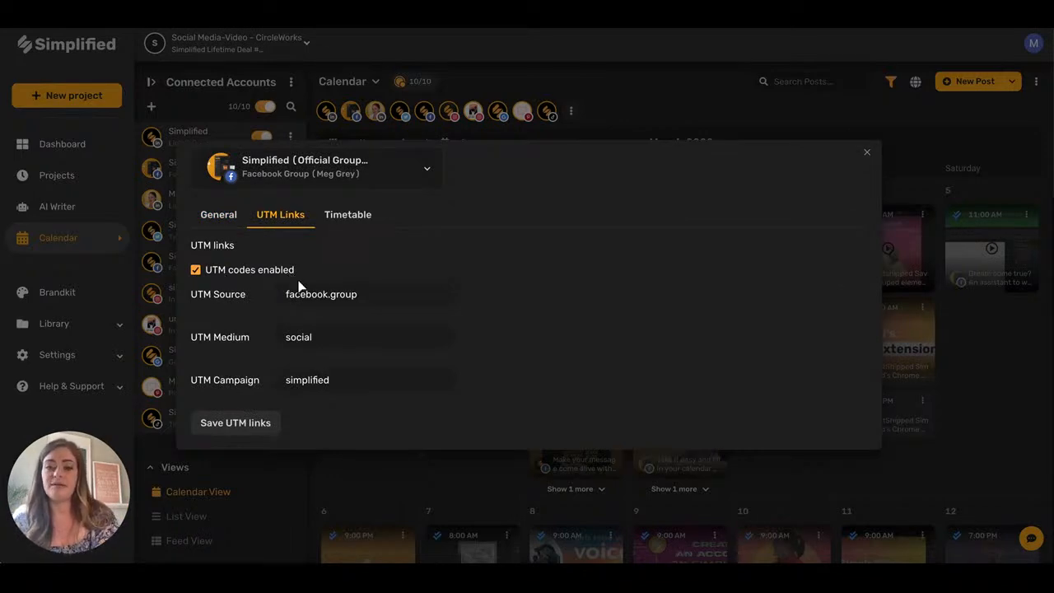
pyautogui.click(345, 214)
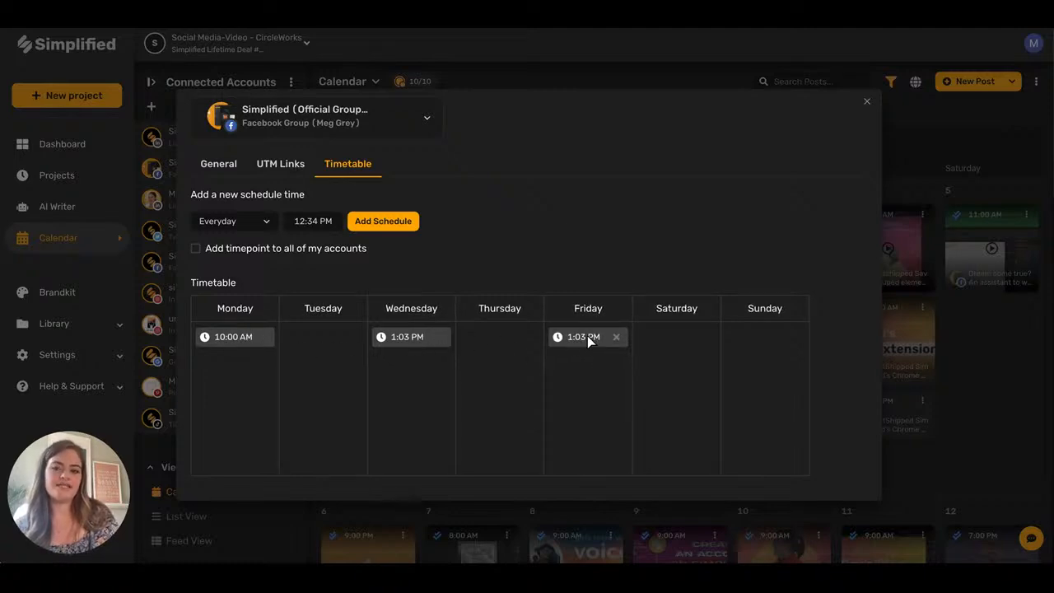
# Add a Tuesday 11:00 PM posting slot to the Facebook Group's timetable and close its settings.
pyautogui.click(261, 224)
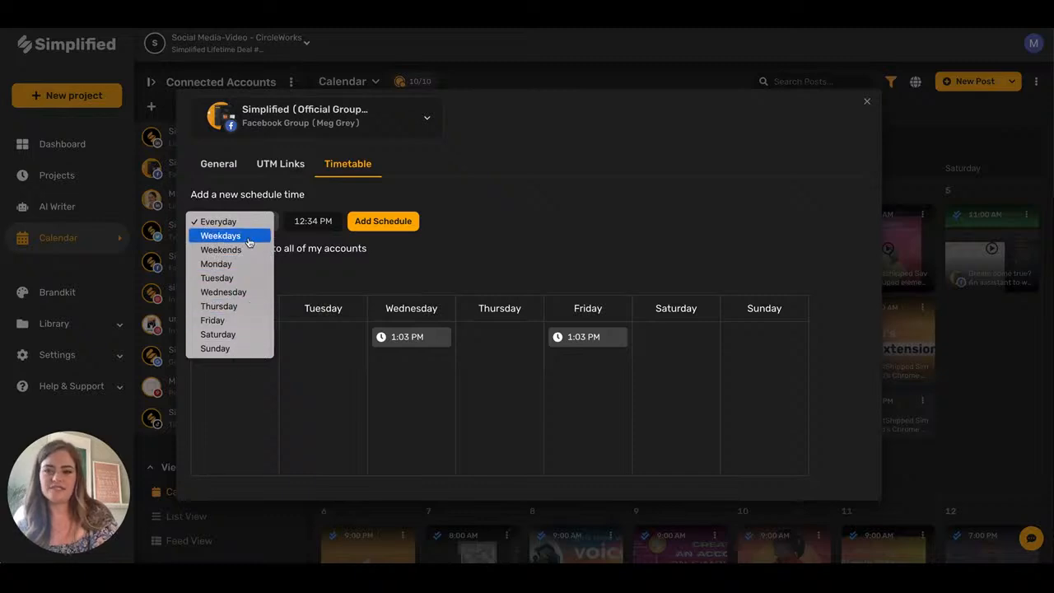
pyautogui.click(370, 266)
pyautogui.click(230, 221)
pyautogui.click(216, 277)
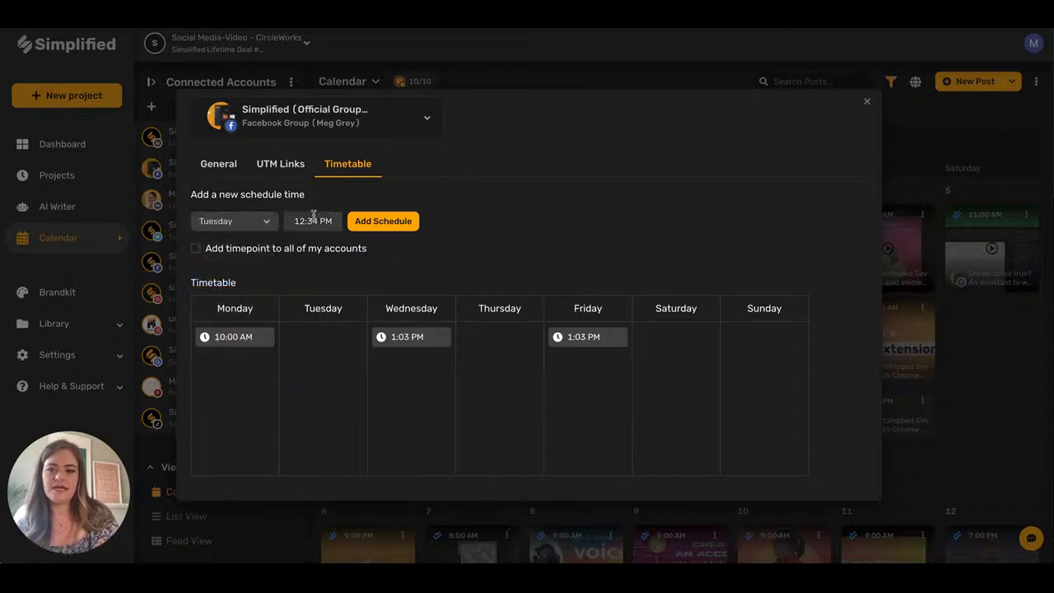
pyautogui.click(313, 221)
pyautogui.write('11:00PM')
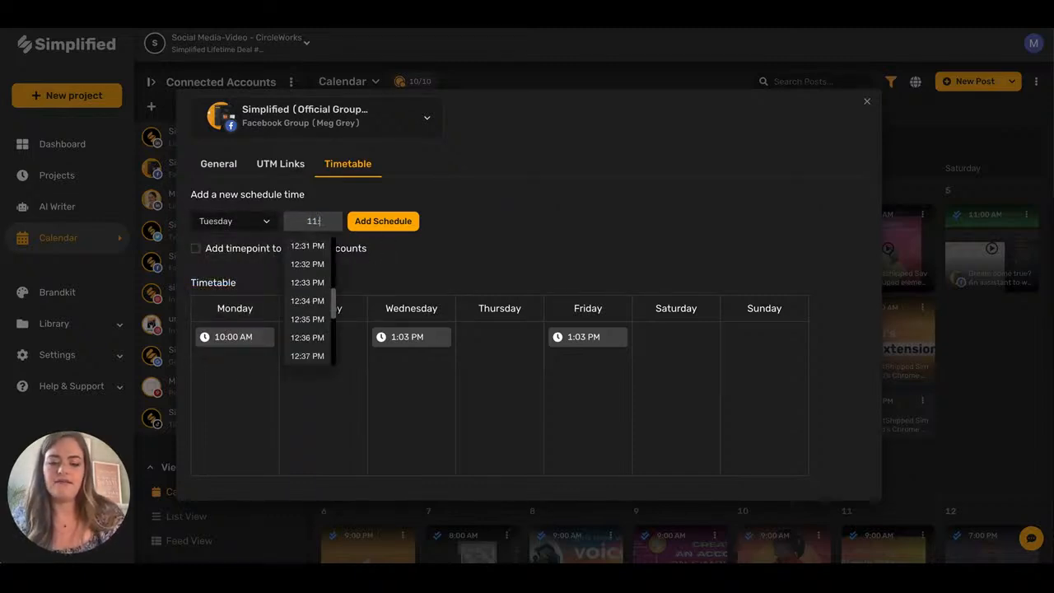
pyautogui.click(398, 220)
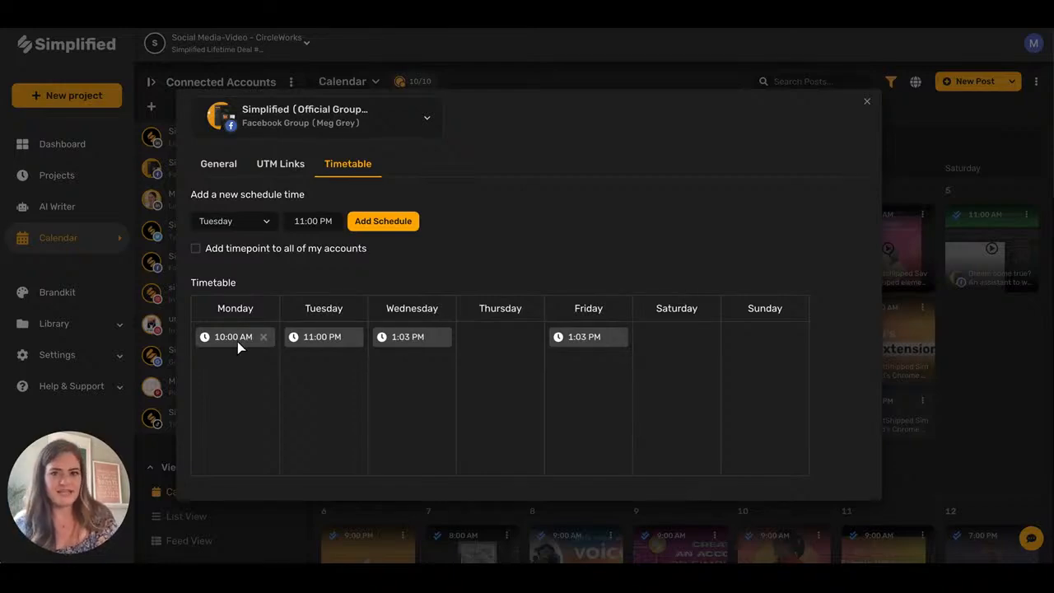
pyautogui.click(866, 102)
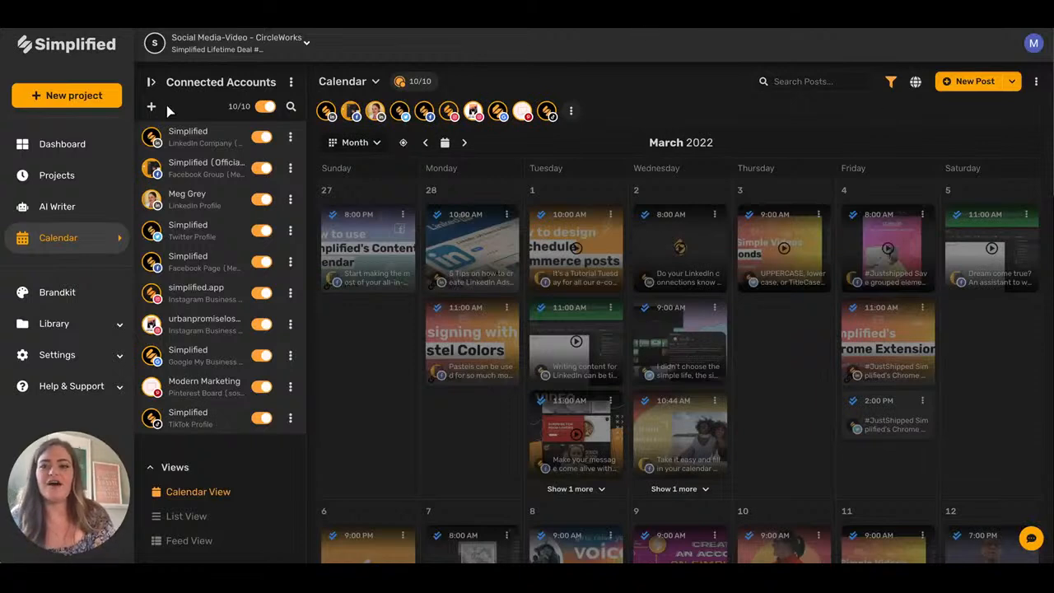
# Collapse the Connected Accounts list and start a new scheduled post on April 1.
pyautogui.click(148, 82)
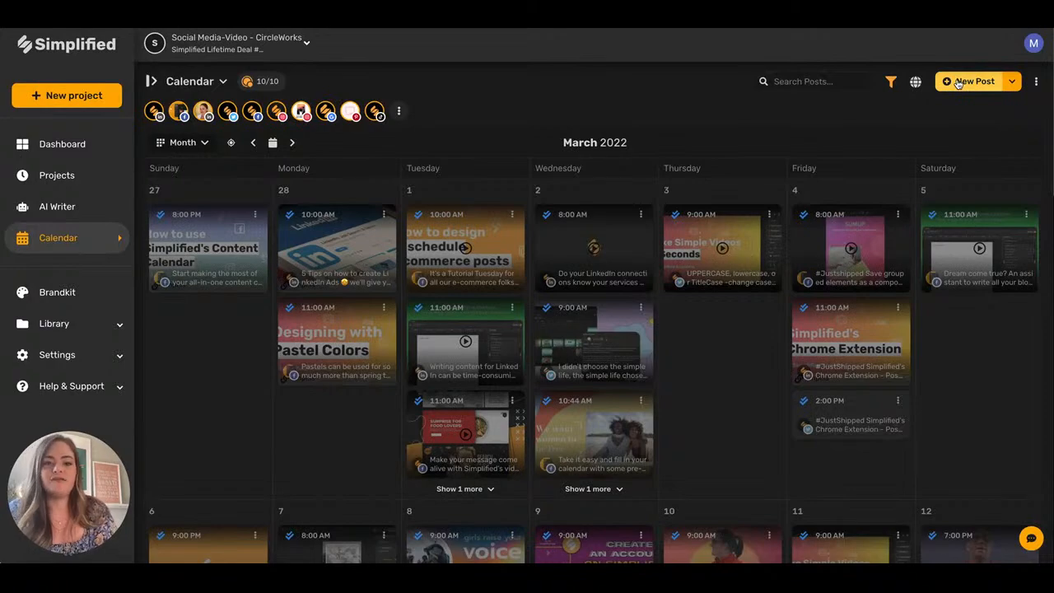
pyautogui.scroll(-6, 683, 373)
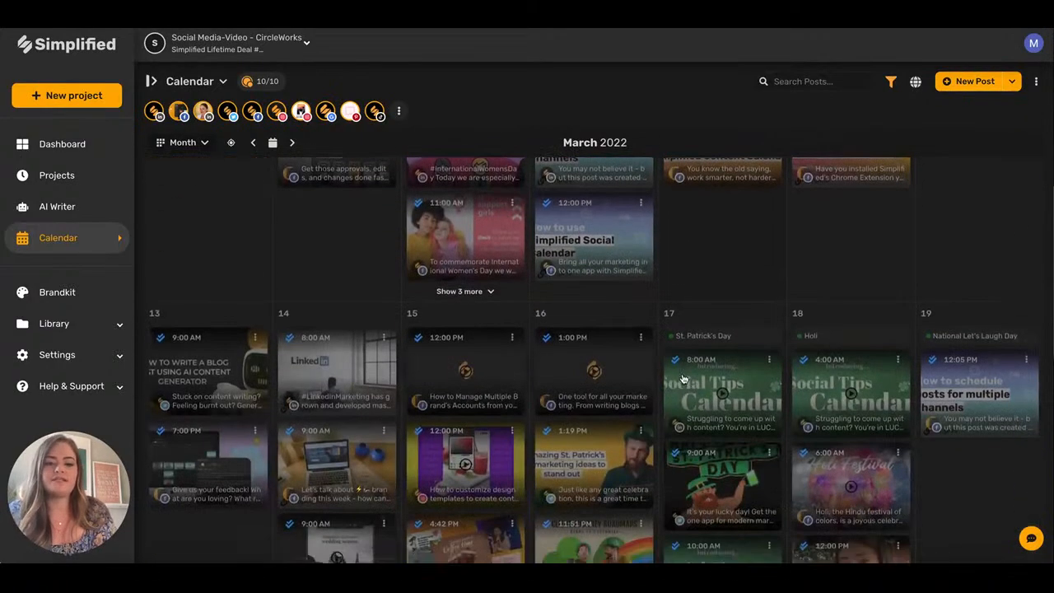
pyautogui.scroll(-6, 683, 377)
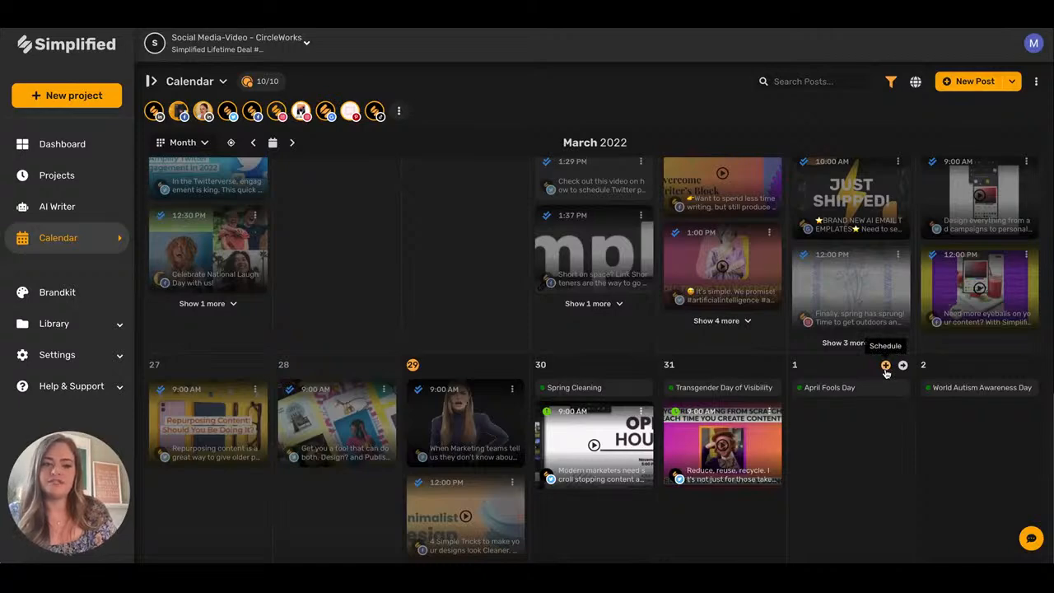
pyautogui.click(885, 366)
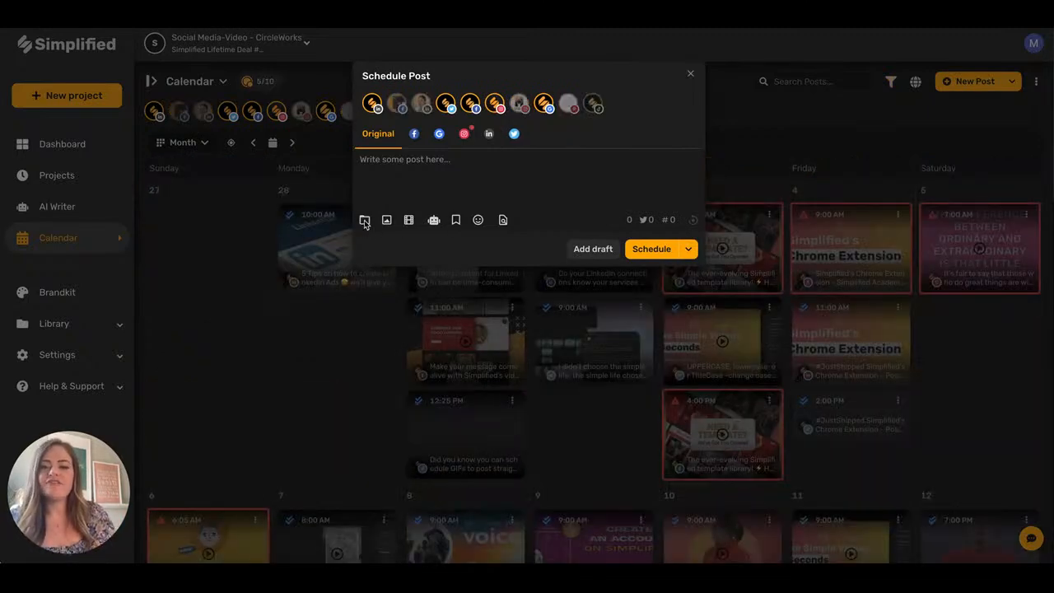
# Browse the media library's designs and uploaded assets, cancelling the Summer items design import.
pyautogui.click(364, 220)
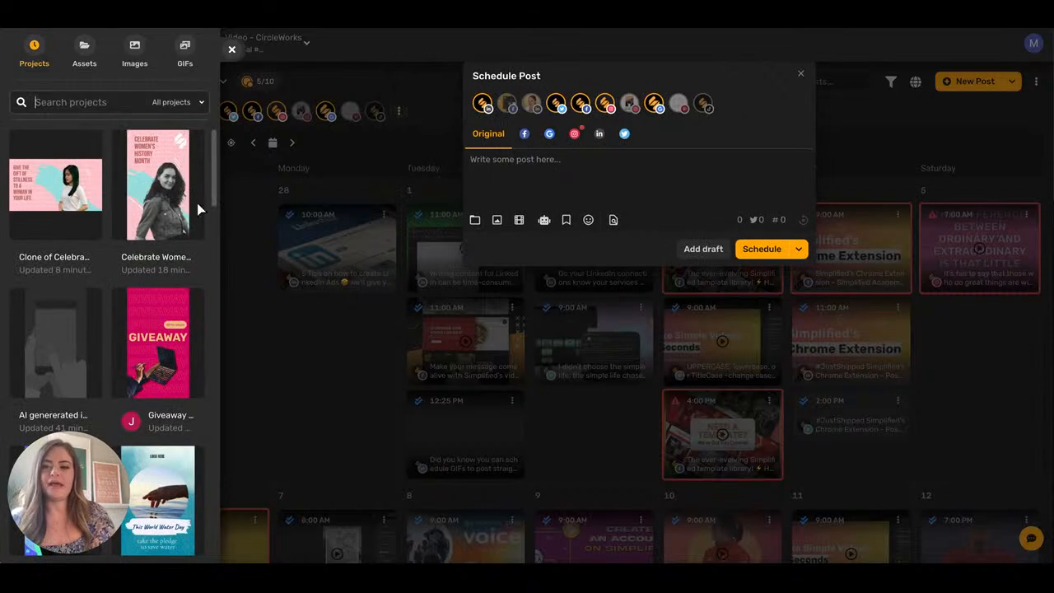
pyautogui.scroll(-2, 119, 208)
pyautogui.scroll(-8, 119, 207)
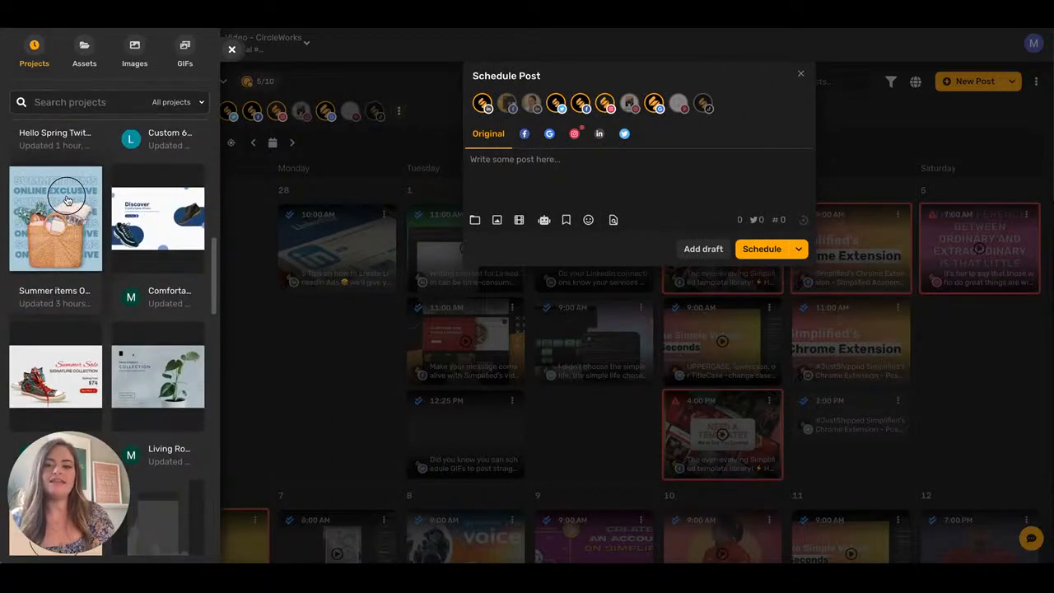
pyautogui.click(67, 200)
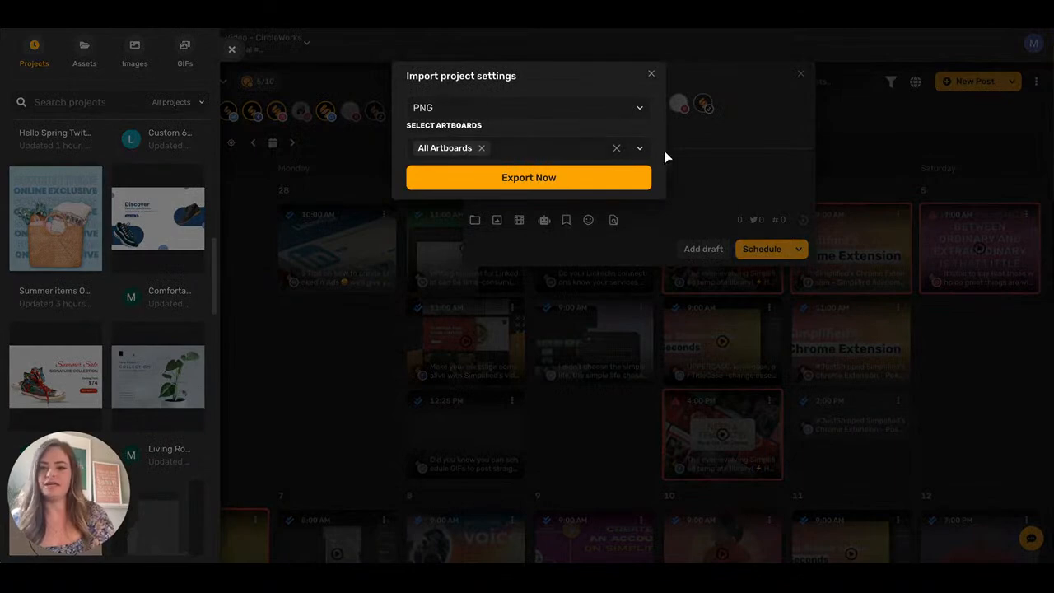
pyautogui.click(84, 48)
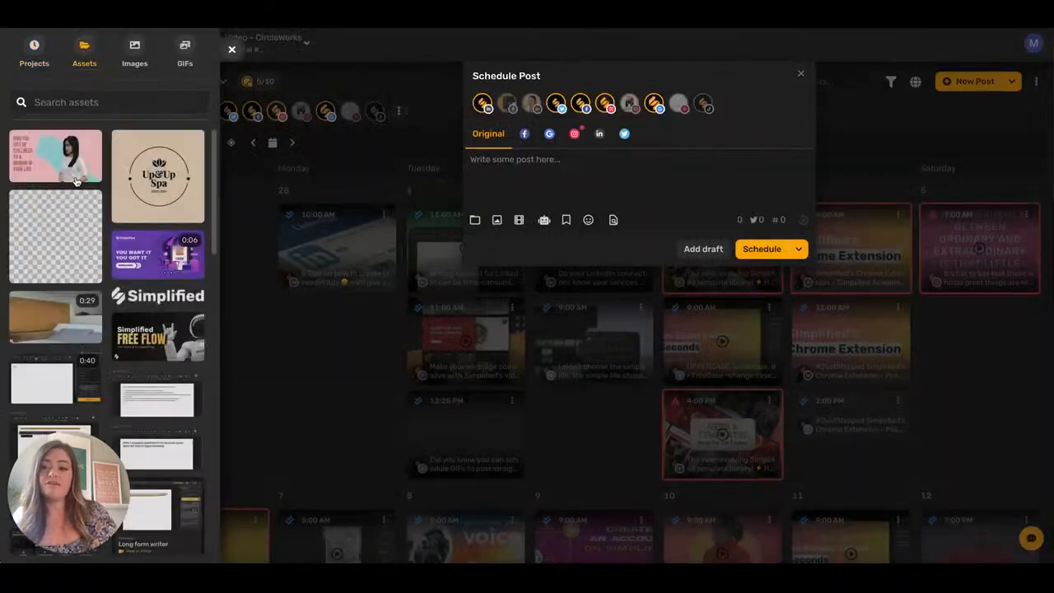
pyautogui.scroll(-15, 94, 333)
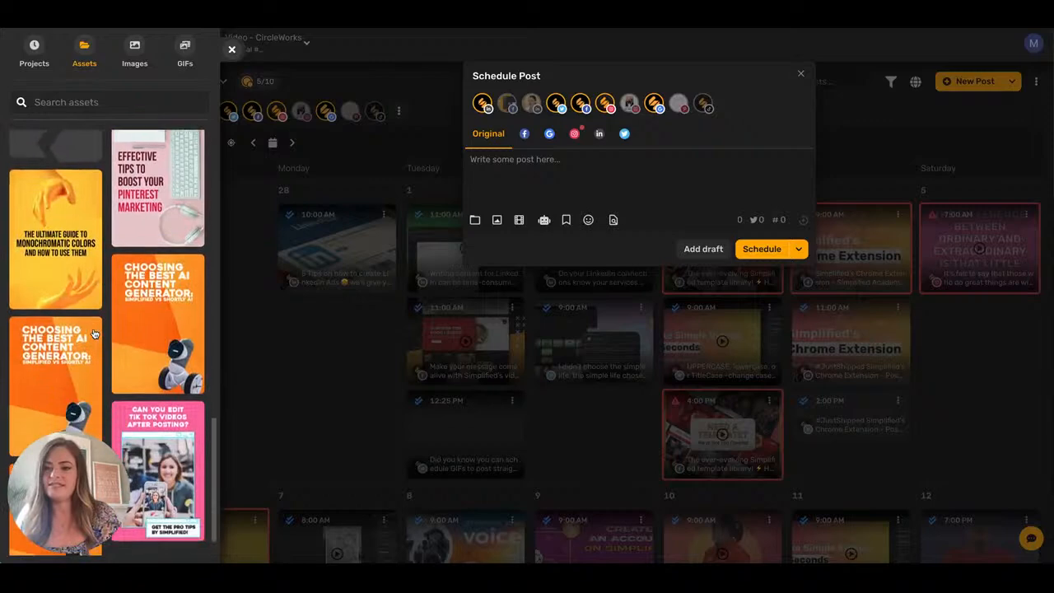
pyautogui.scroll(-10, 96, 327)
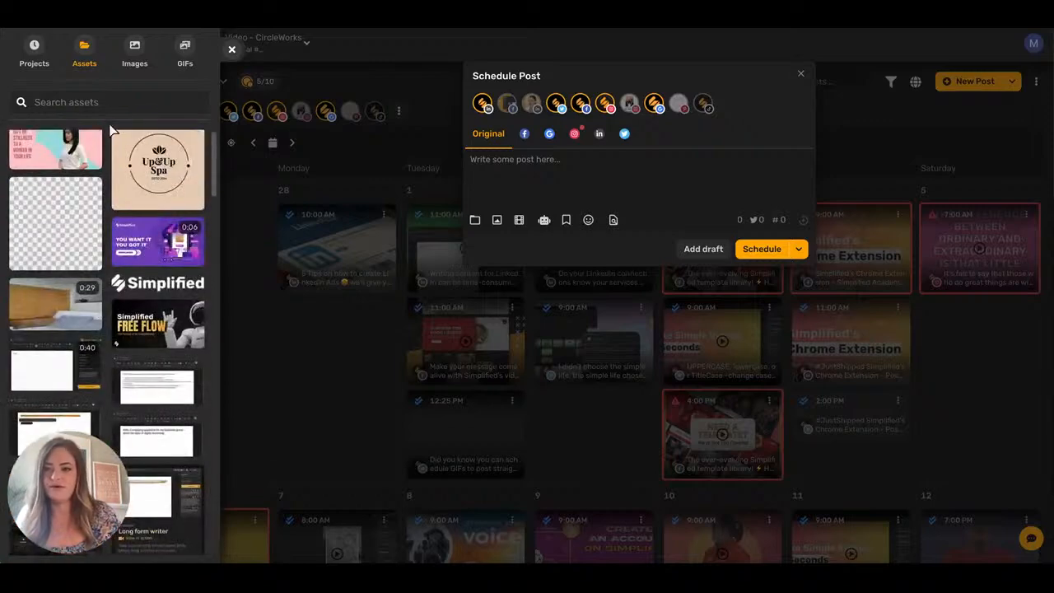
# Search media for 'pink' and drag a pink GIF from GIFs into the post.
pyautogui.click(135, 49)
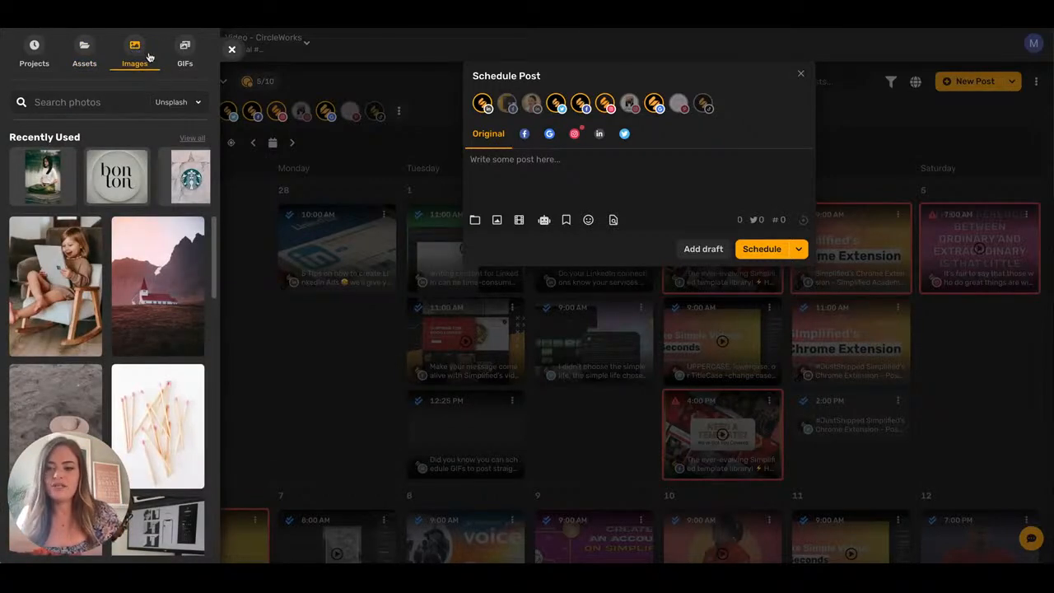
pyautogui.write('pink')
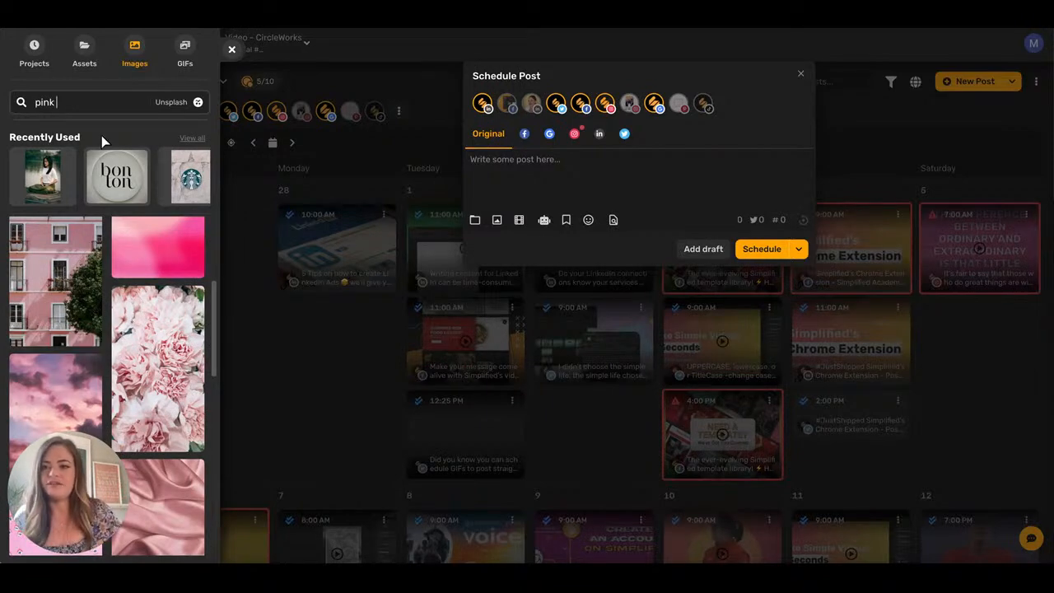
pyautogui.click(185, 55)
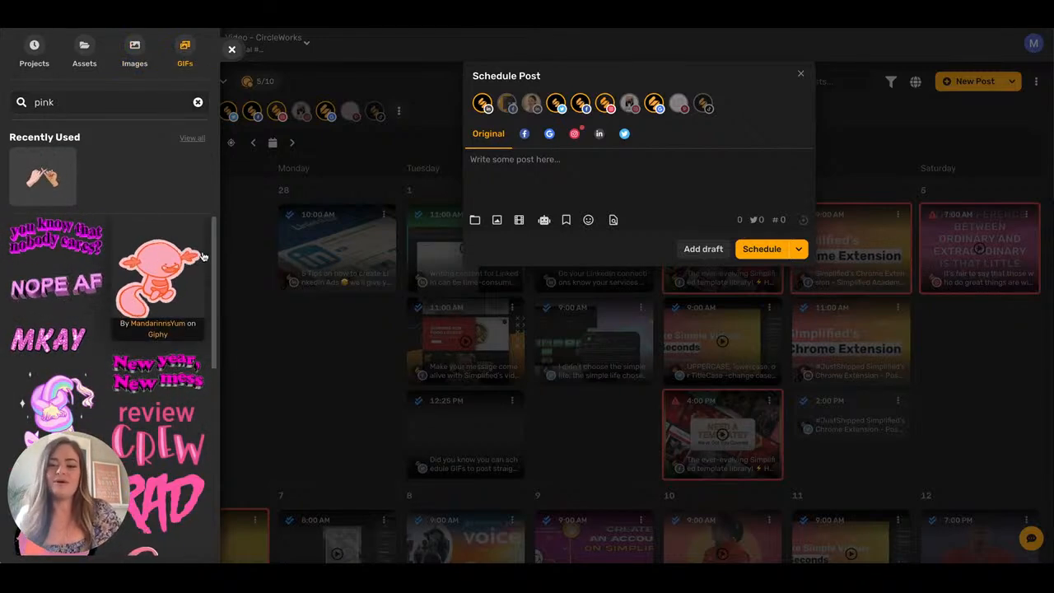
pyautogui.scroll(-2, 63, 274)
pyautogui.moveTo(156, 280); pyautogui.dragTo(549, 240)
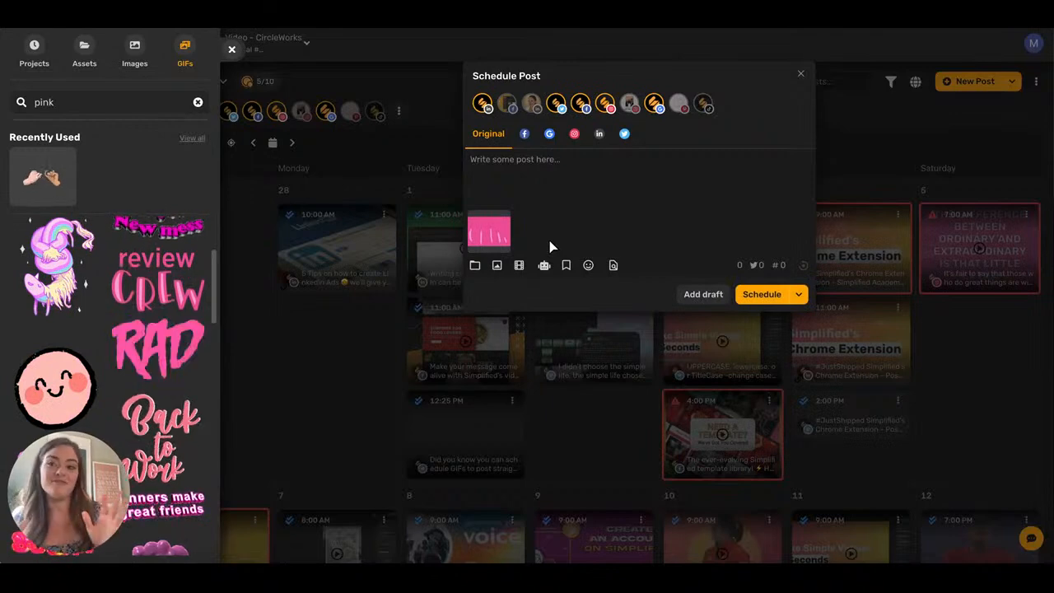
pyautogui.click(231, 49)
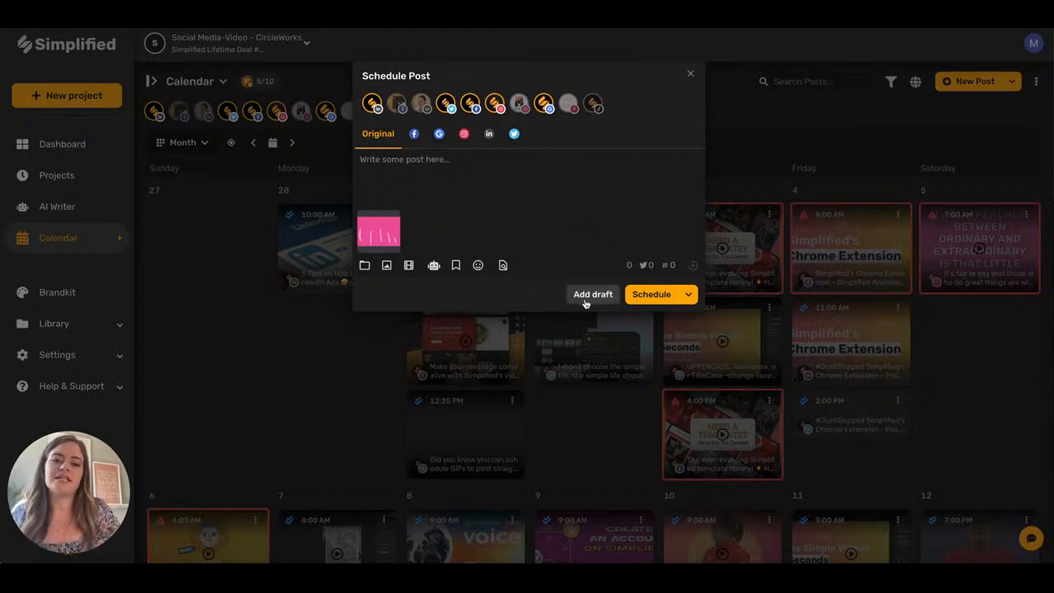
# Discard the unfinished post and open the JUST SHIPPED! draft from the saved drafts list.
pyautogui.click(692, 75)
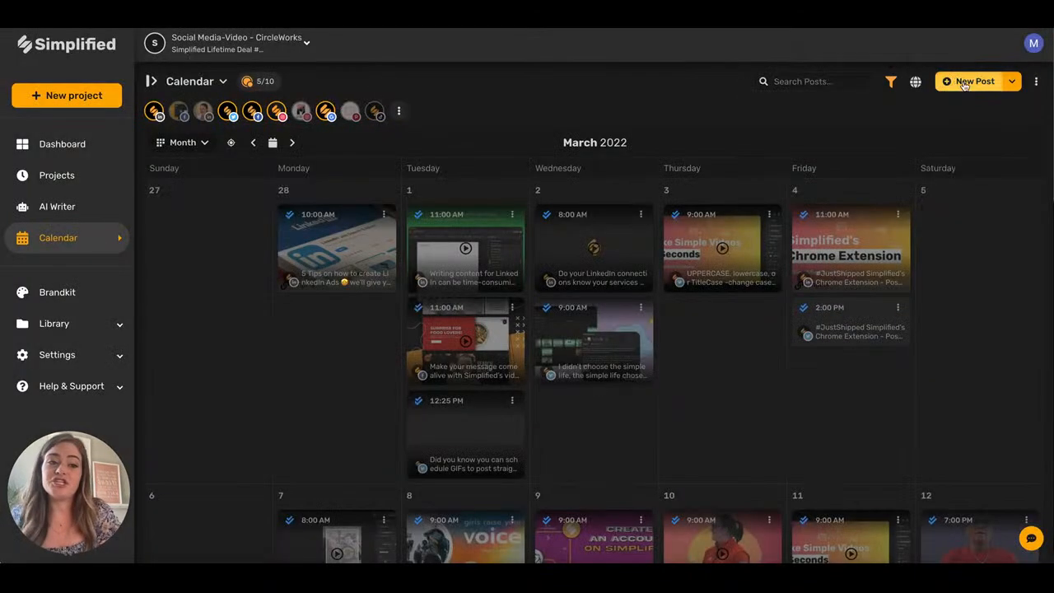
pyautogui.click(1013, 86)
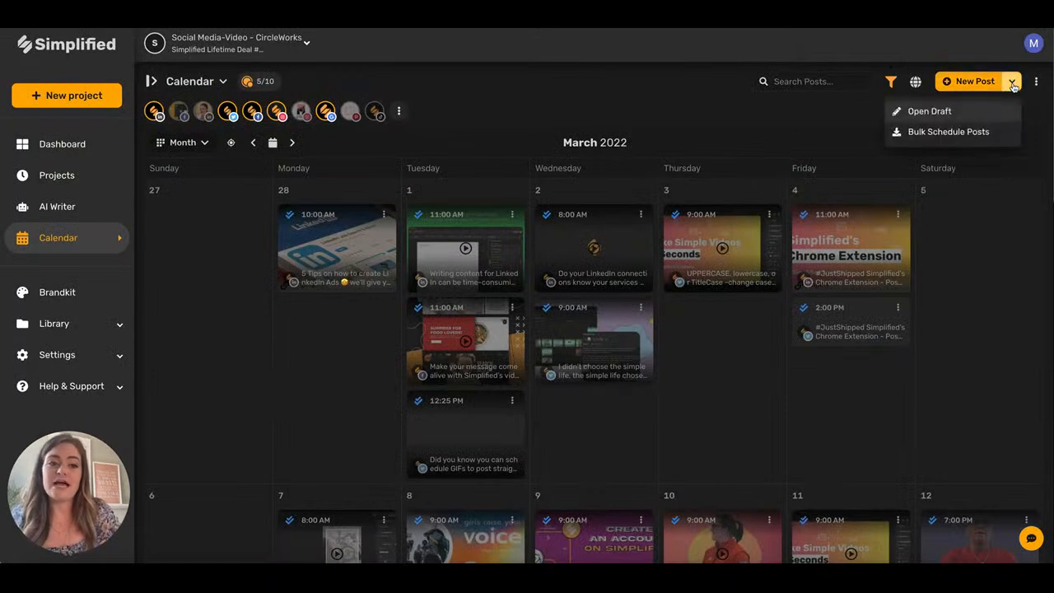
pyautogui.click(930, 110)
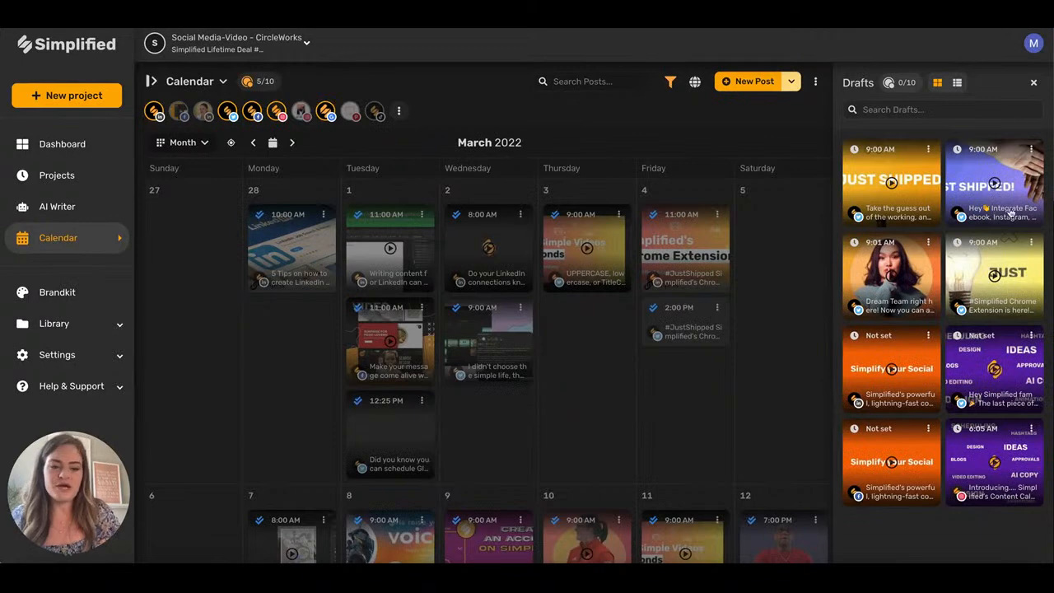
pyautogui.click(977, 173)
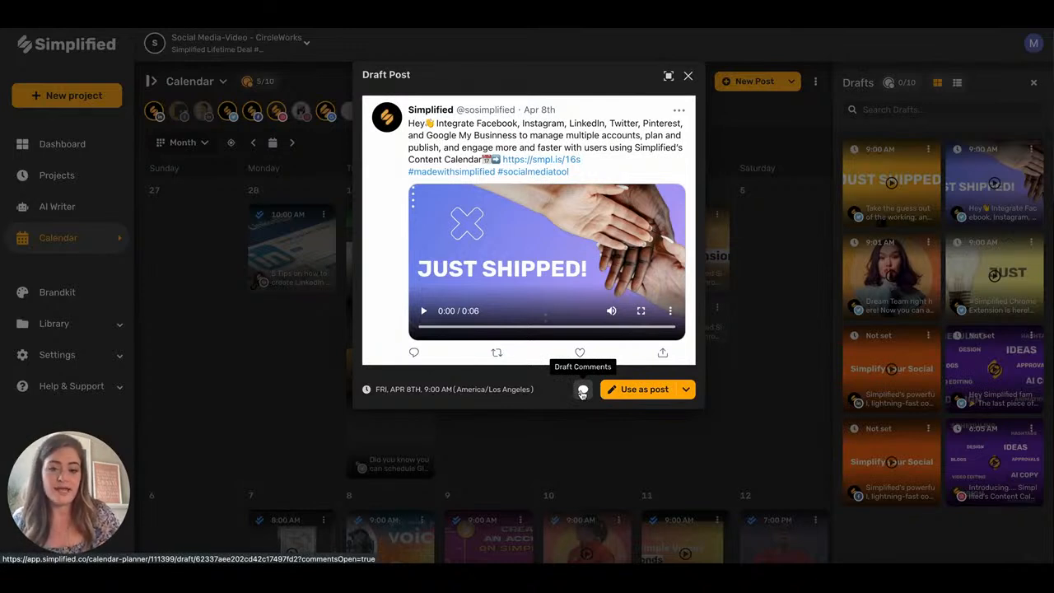
# Use the JUST SHIPPED! draft as a post, check its April 8, 9:00 AM slot, then close everything.
pyautogui.click(645, 389)
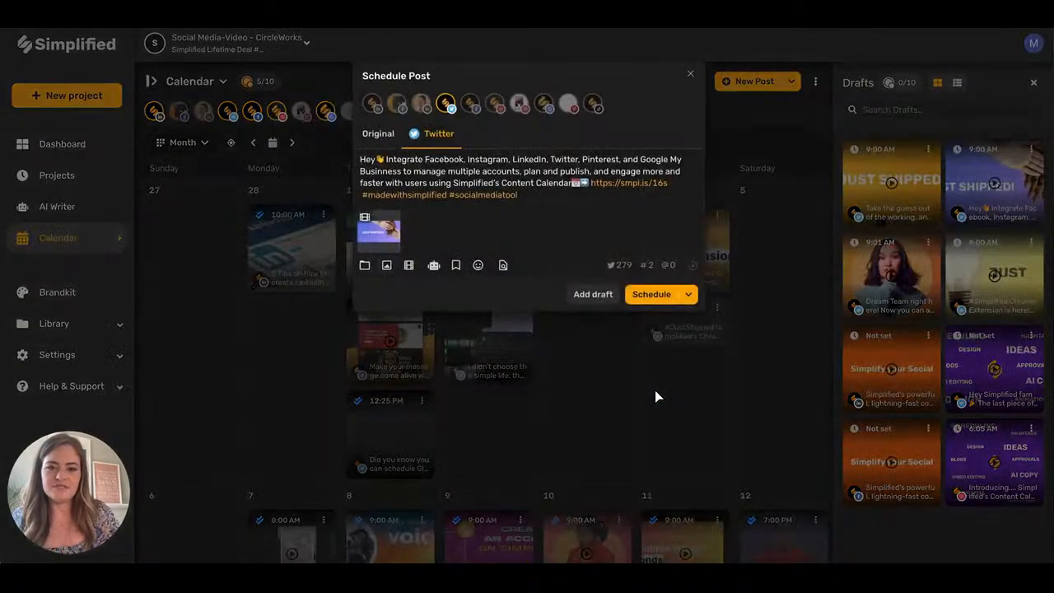
pyautogui.click(651, 295)
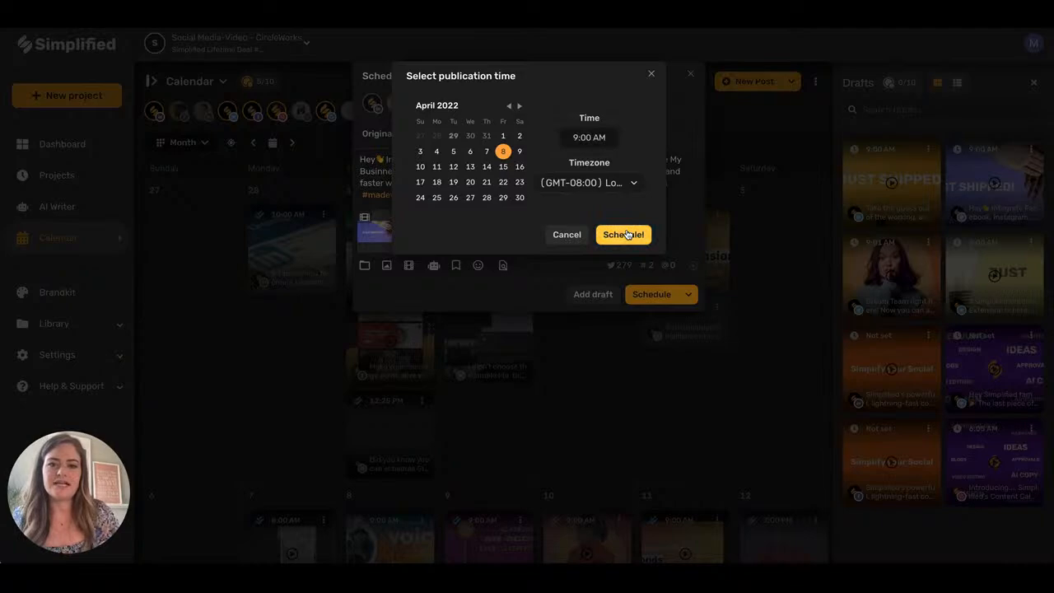
pyautogui.click(652, 74)
pyautogui.click(690, 74)
pyautogui.click(1033, 83)
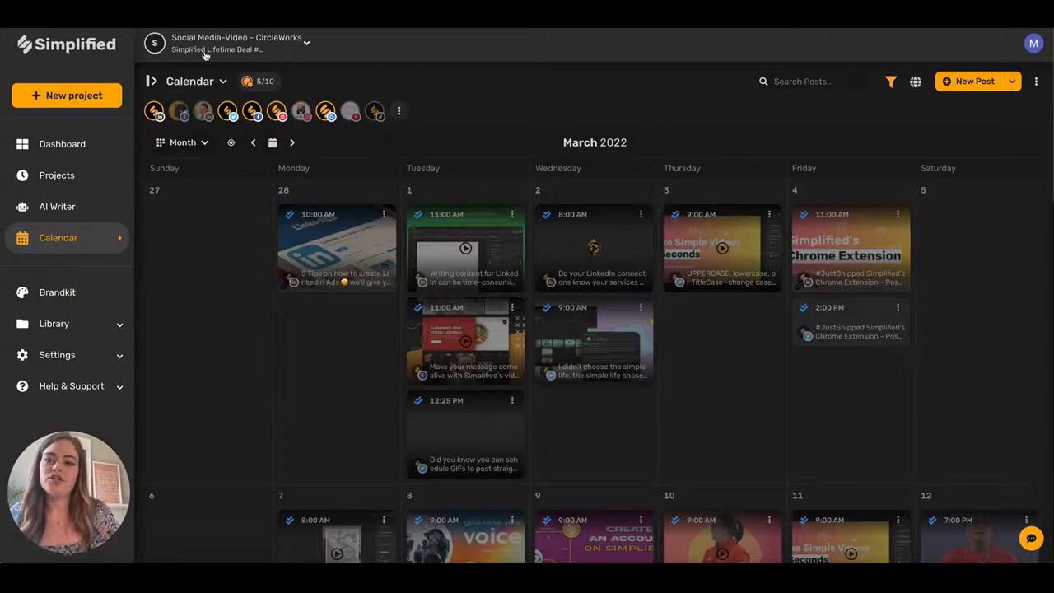
# Go to the current workspace's settings and show its Billing page with the Free Forever plan.
pyautogui.click(244, 48)
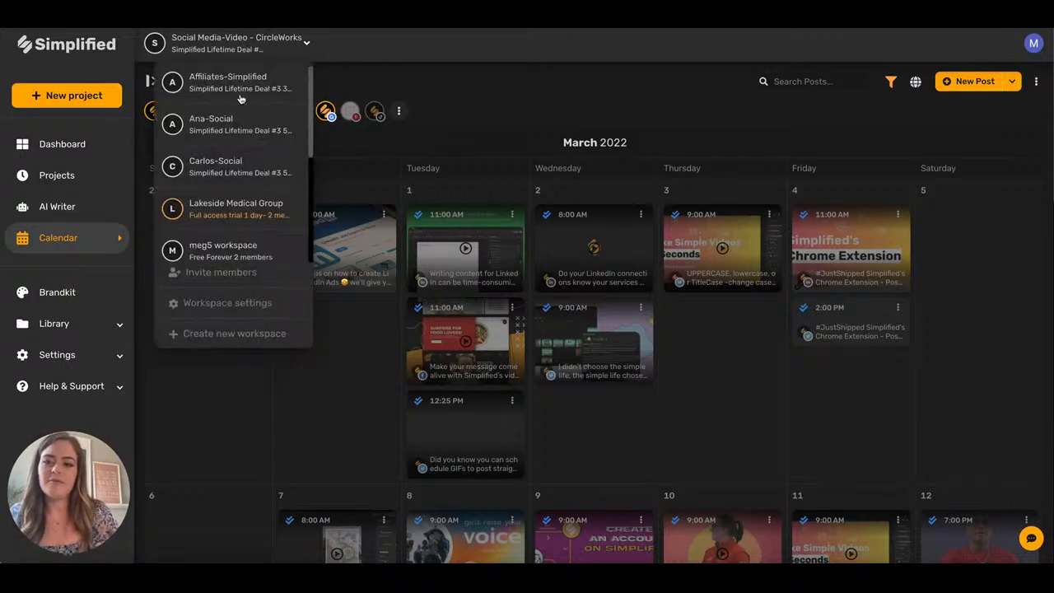
pyautogui.click(227, 303)
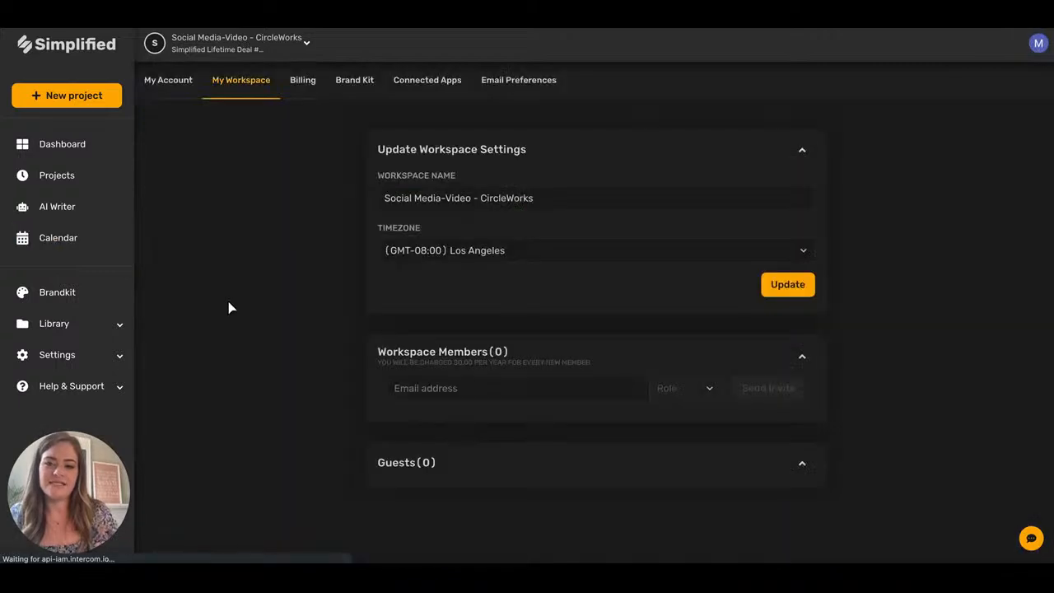
pyautogui.click(305, 81)
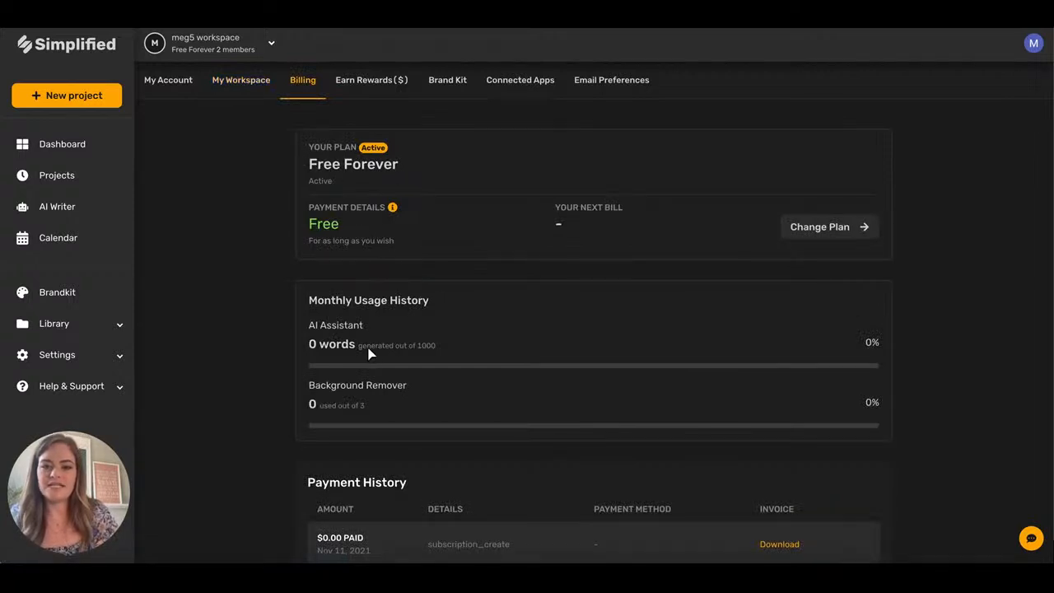
# Open Change Plan and compare plan prices billed monthly versus annually.
pyautogui.scroll(-1, 373, 348)
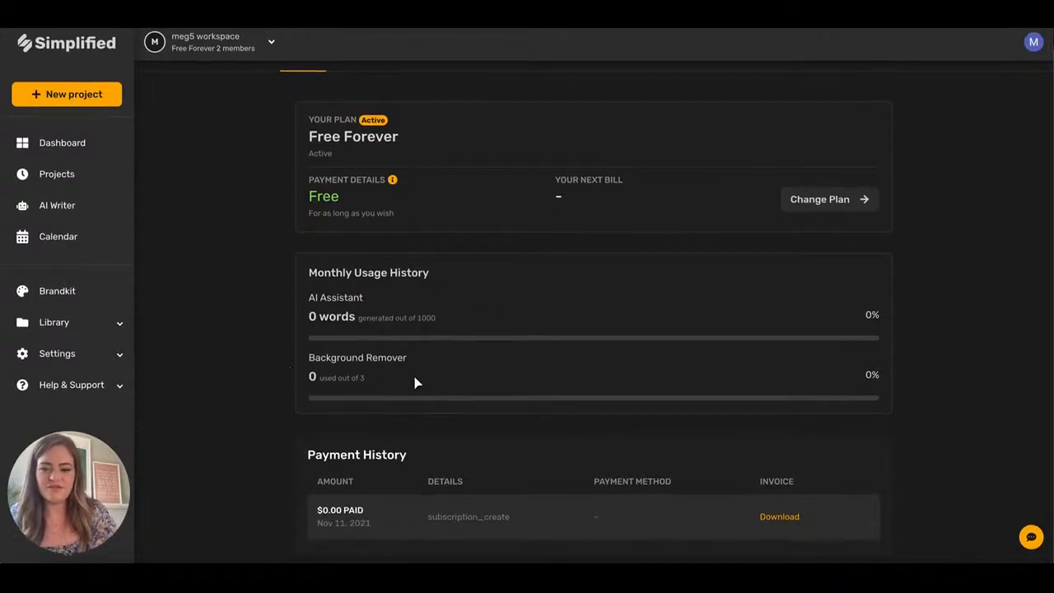
pyautogui.scroll(1, 494, 324)
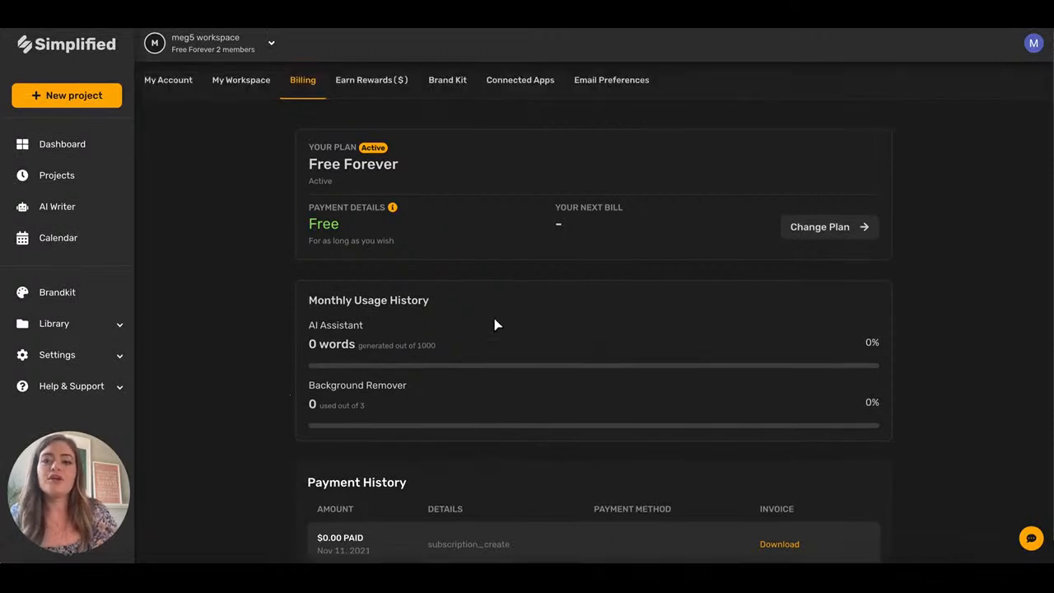
pyautogui.click(823, 230)
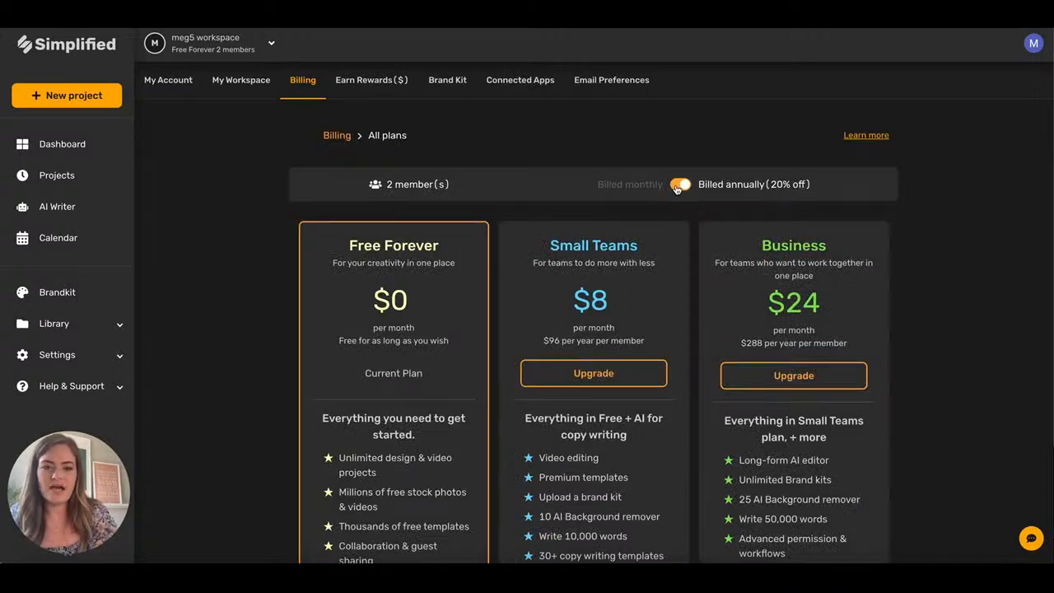
pyautogui.click(677, 185)
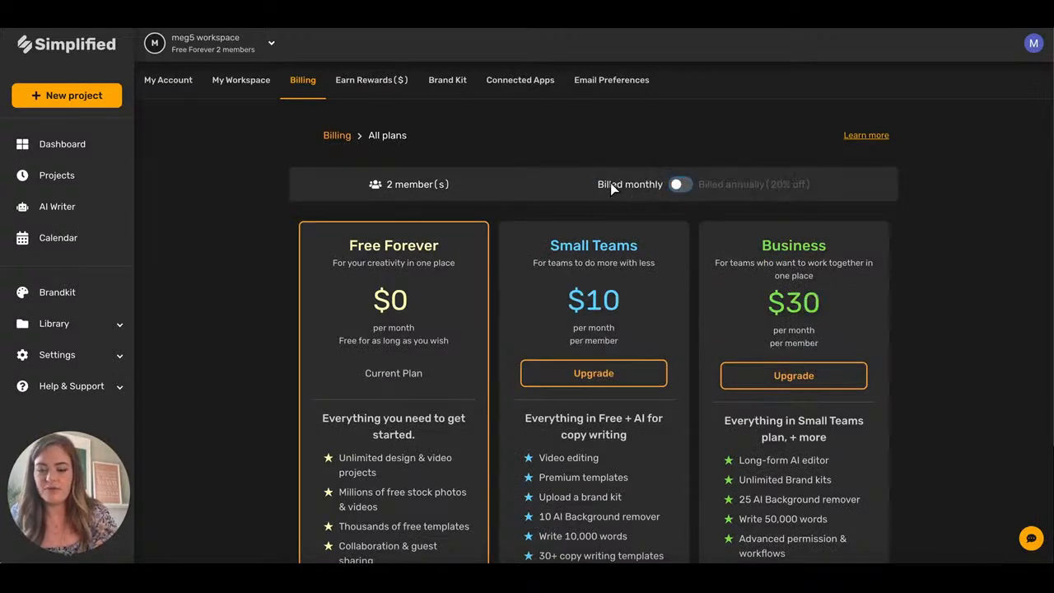
pyautogui.click(680, 185)
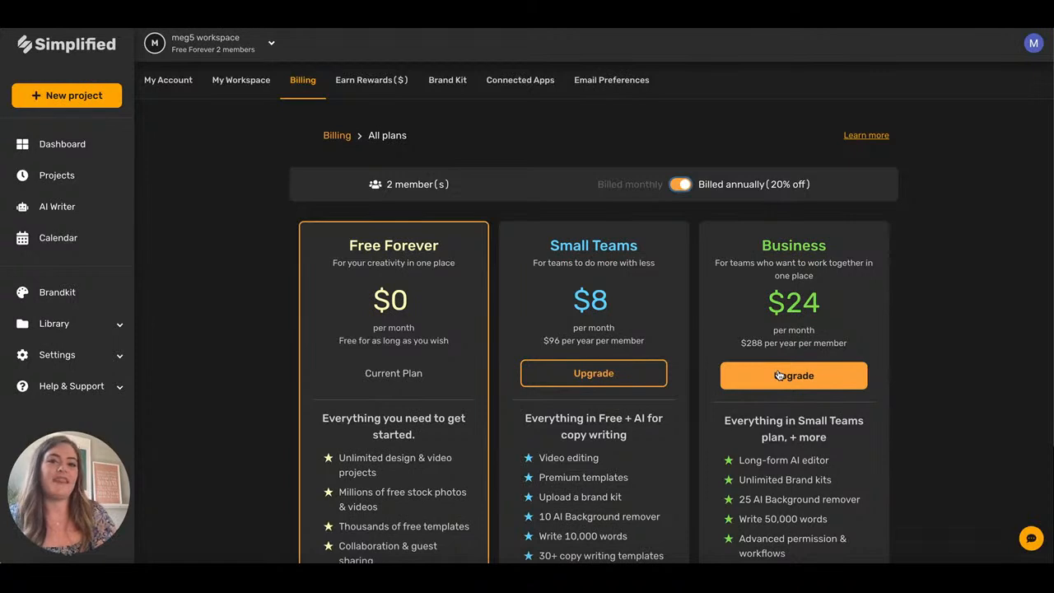
# View the Earn Rewards free-credit options, then the My Account information page.
pyautogui.scroll(-2, 636, 309)
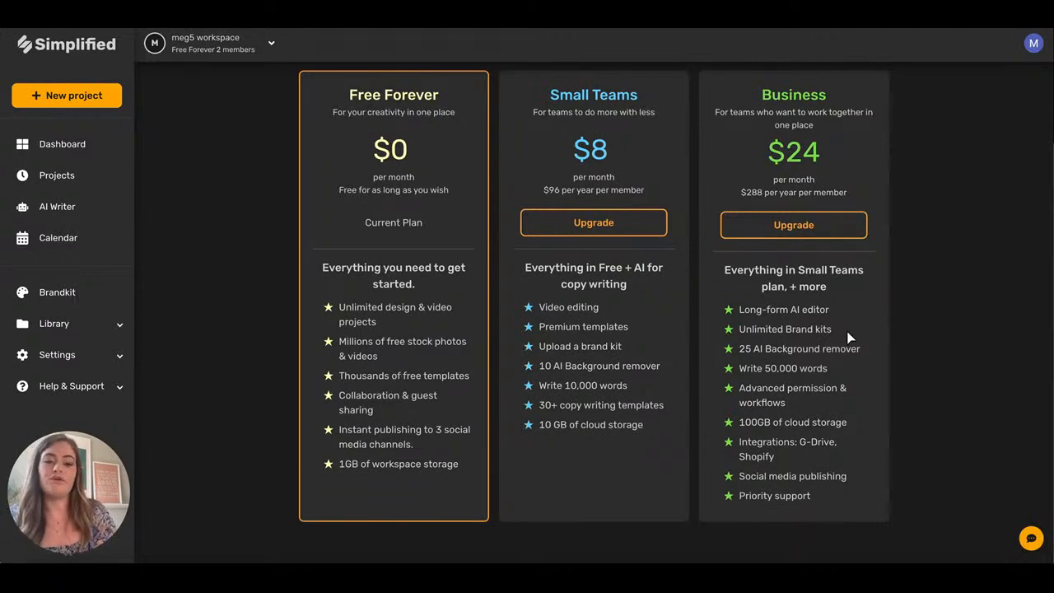
pyautogui.scroll(3, 818, 327)
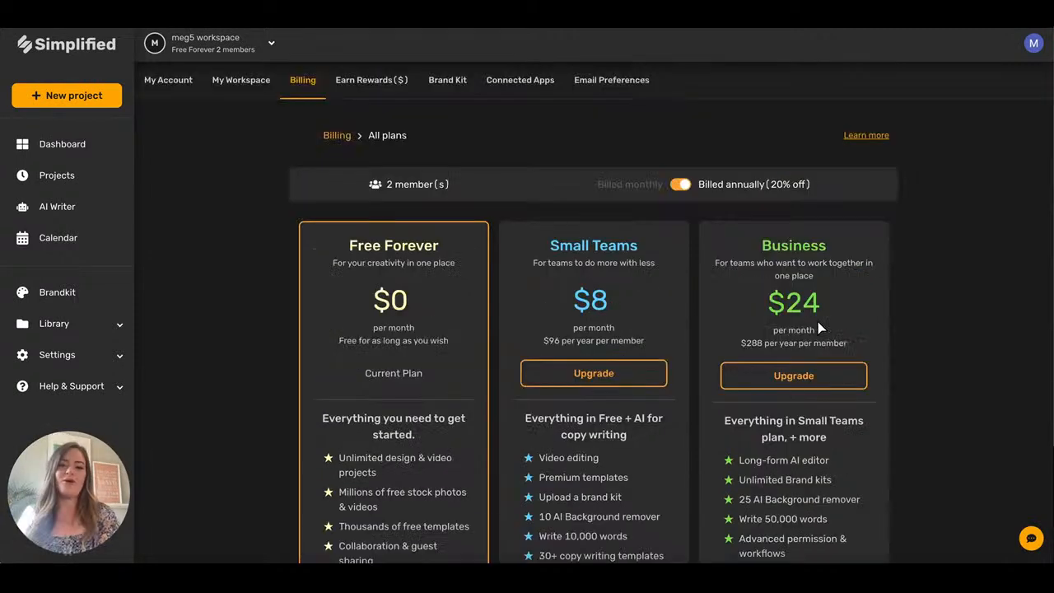
pyautogui.click(364, 80)
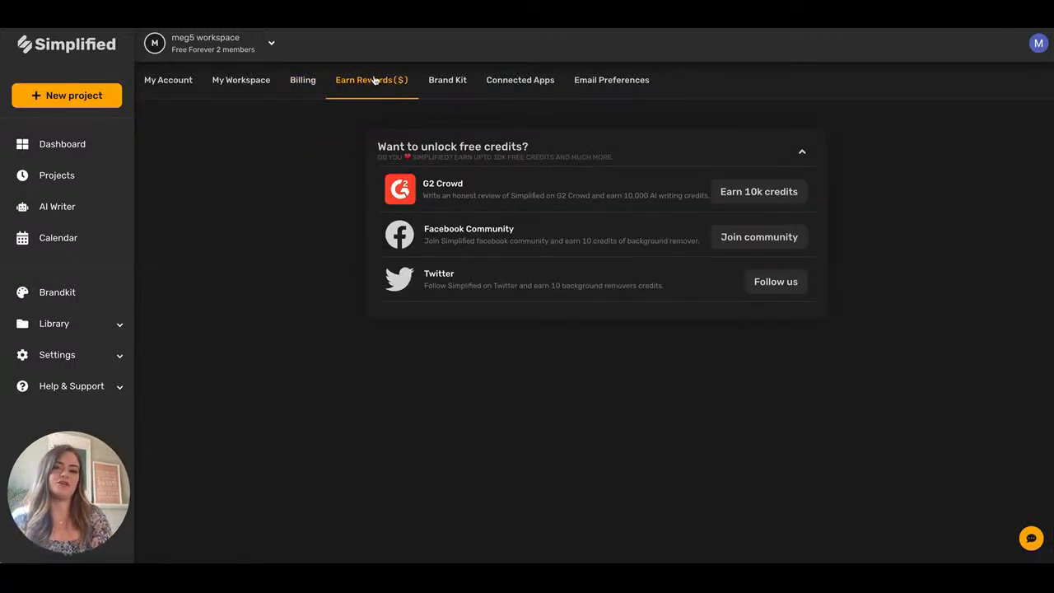
pyautogui.click(172, 79)
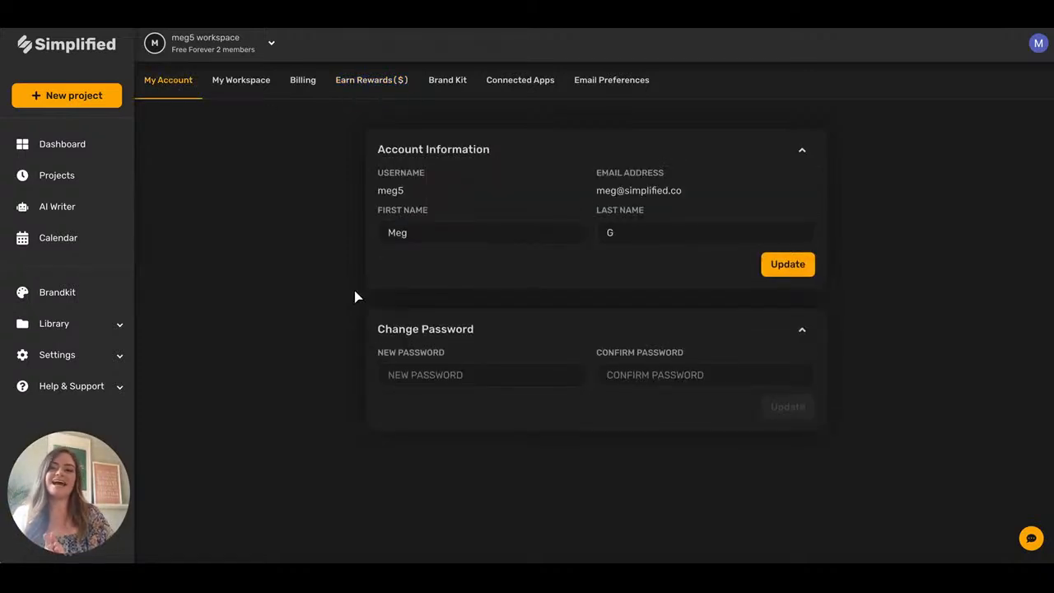